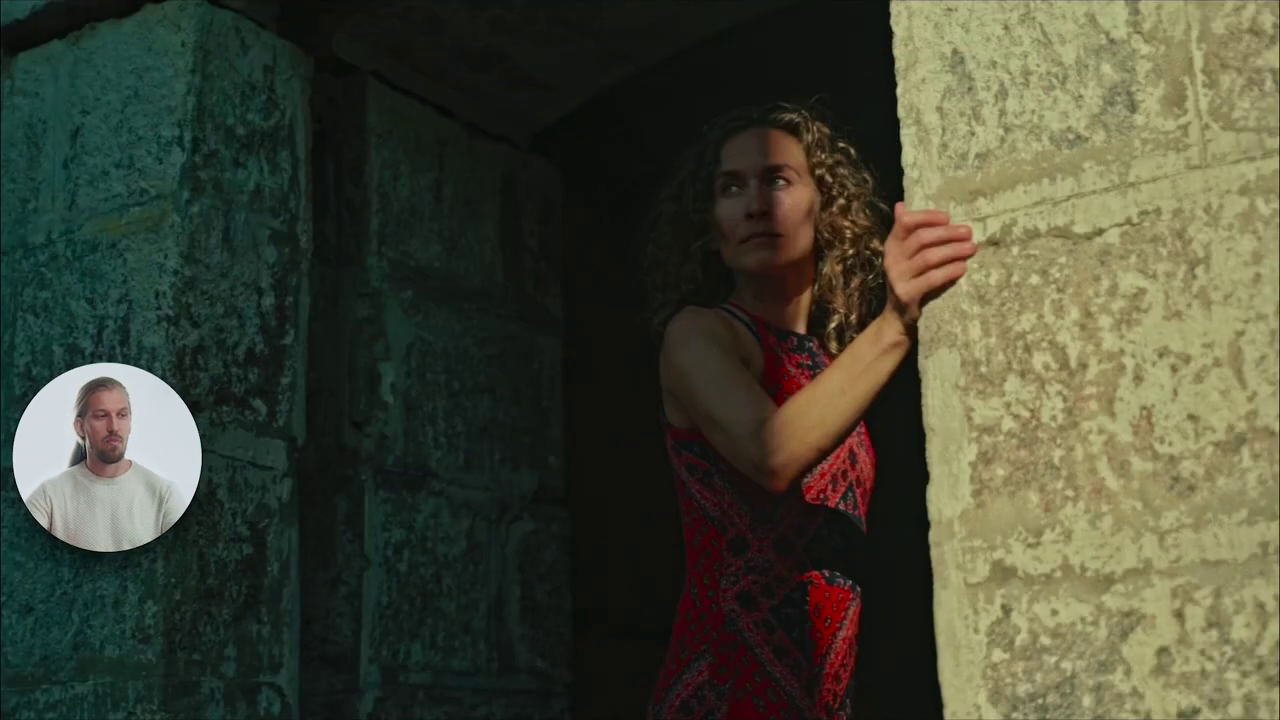
# Compare the graded shot in full-screen view with the Haze, Contrast, Texture, Sharpening and Blur nodes off and on.
pyautogui.moveTo(1181, 521)
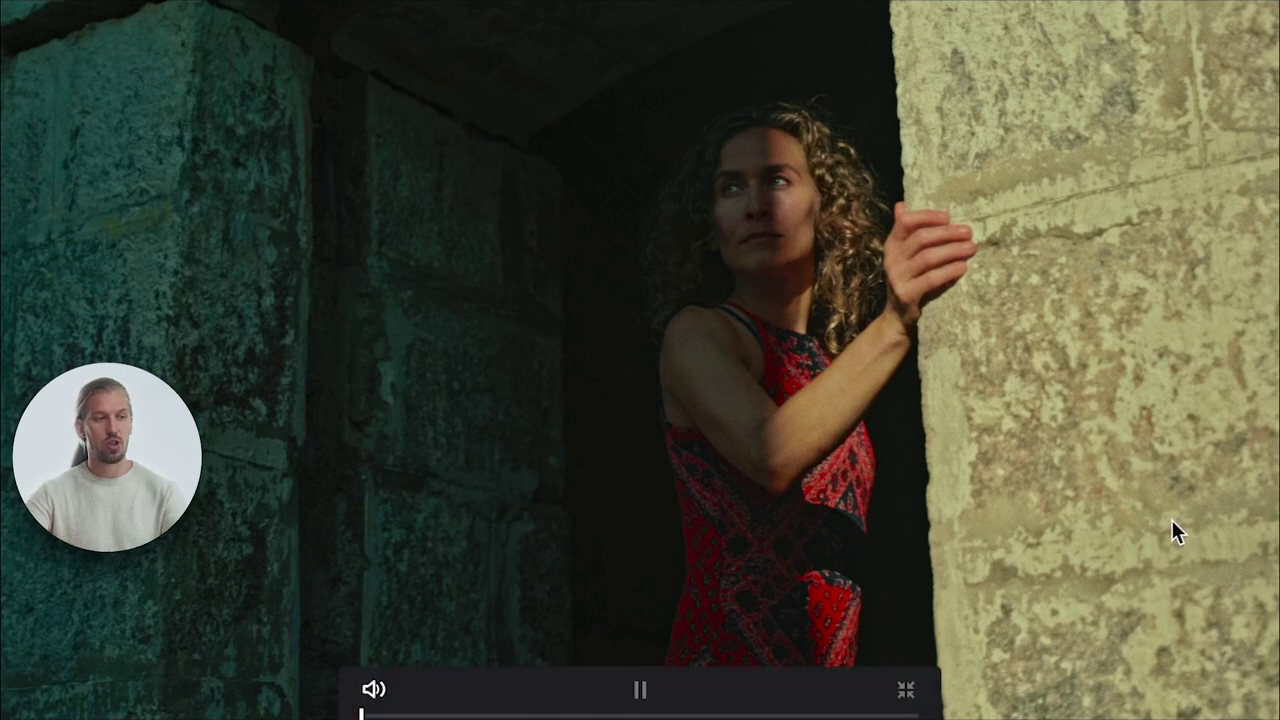
pyautogui.press('Escape')
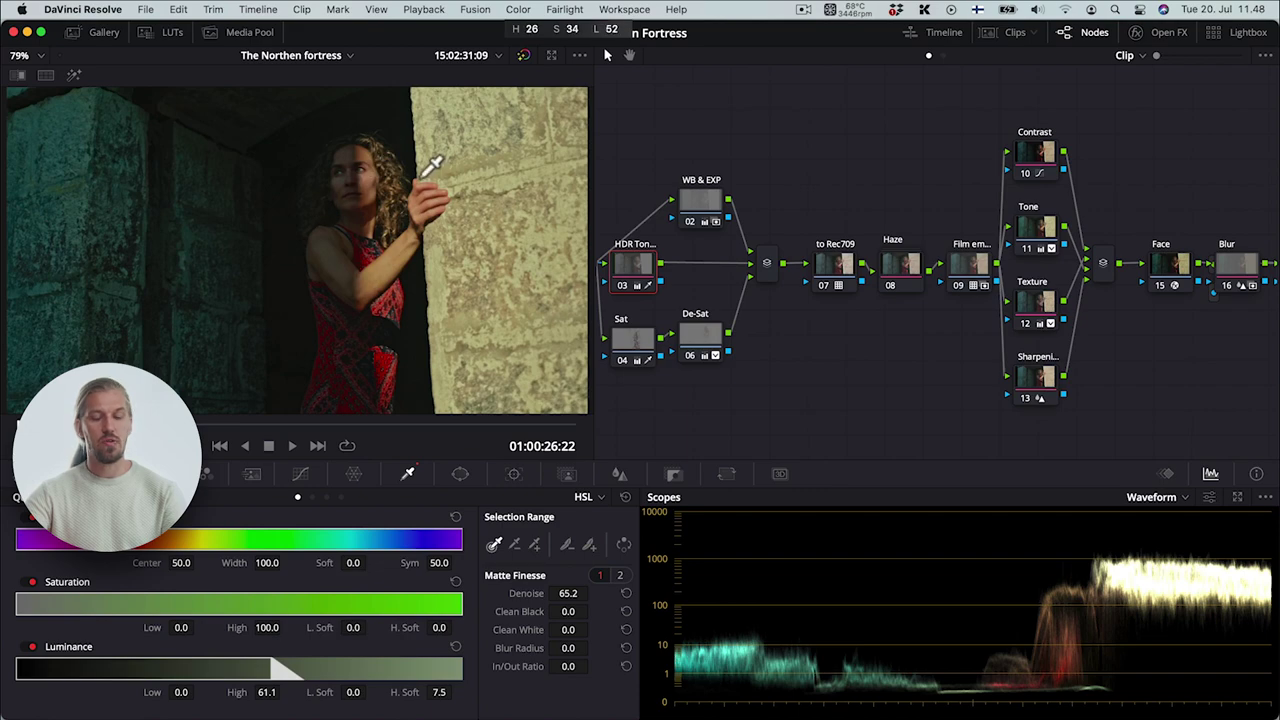
pyautogui.keyDown('super'); pyautogui.click(898, 268); pyautogui.keyUp('super')
pyautogui.keyDown('super'); pyautogui.click(1040, 152); pyautogui.keyUp('super')
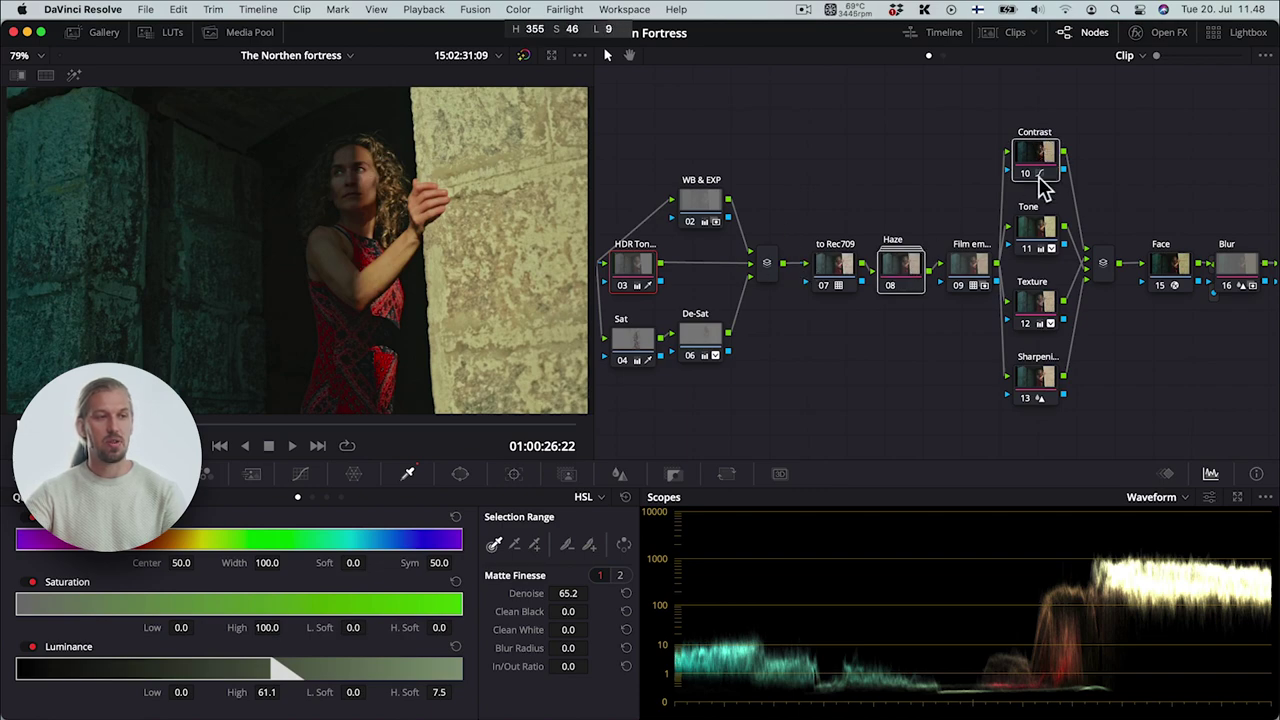
pyautogui.keyDown('super'); pyautogui.click(1033, 300); pyautogui.keyUp('super')
pyautogui.press('super+d')
pyautogui.keyDown('super'); pyautogui.click(1036, 390); pyautogui.keyUp('super')
pyautogui.keyDown('super'); pyautogui.click(1241, 273); pyautogui.keyUp('super')
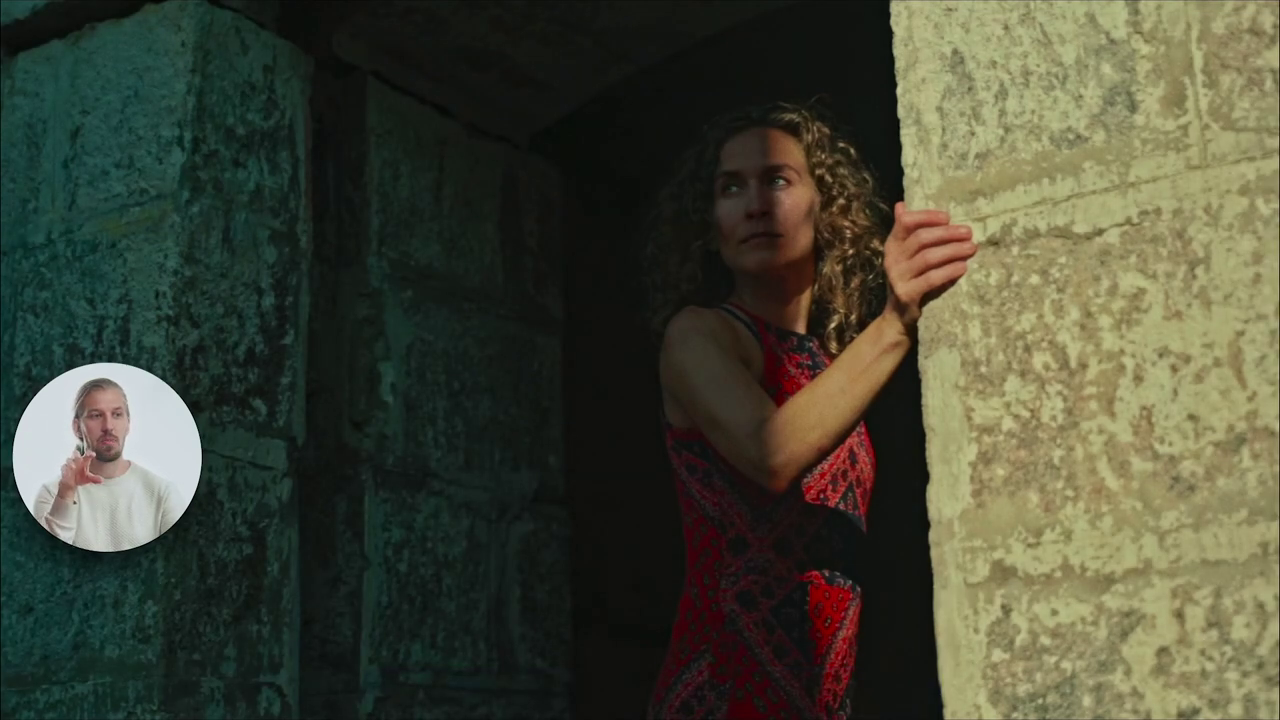
pyautogui.press('Escape')
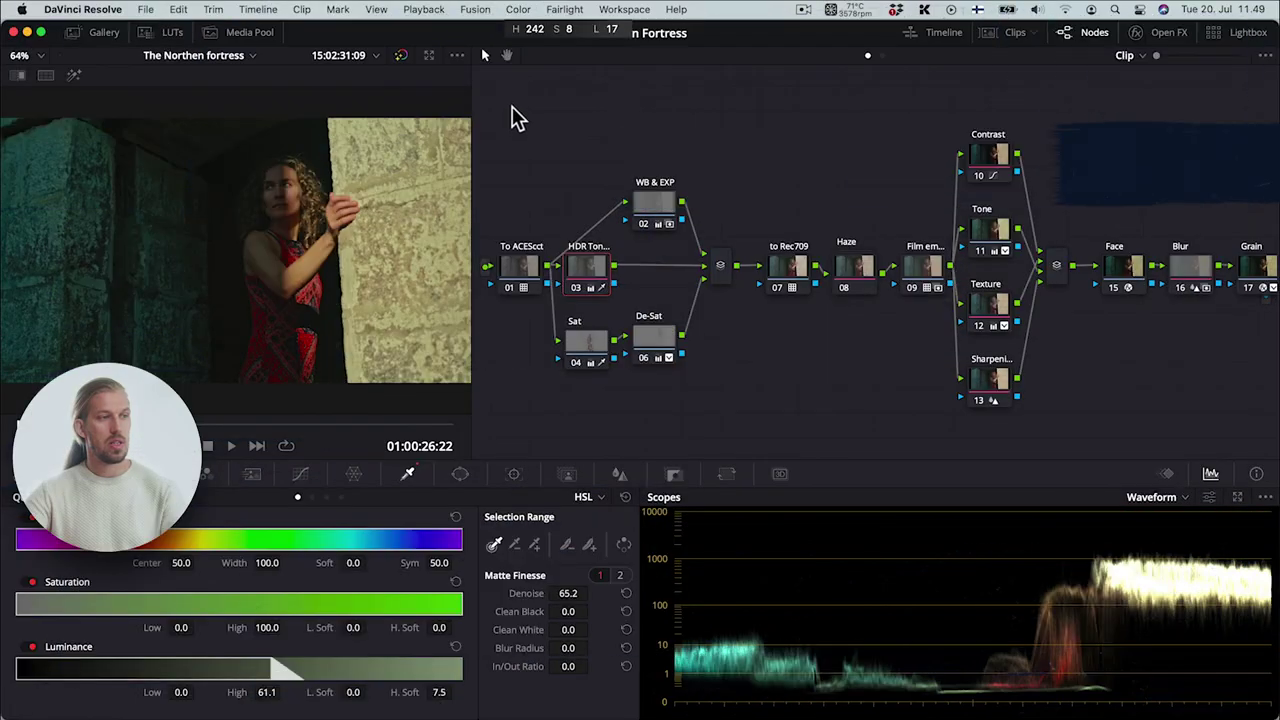
# Disable the Blur, Contrast, Texture, Sharpening, Haze and HDR tone nodes together to flatten the grade.
pyautogui.moveTo(515, 106); pyautogui.dragTo(1218, 430)
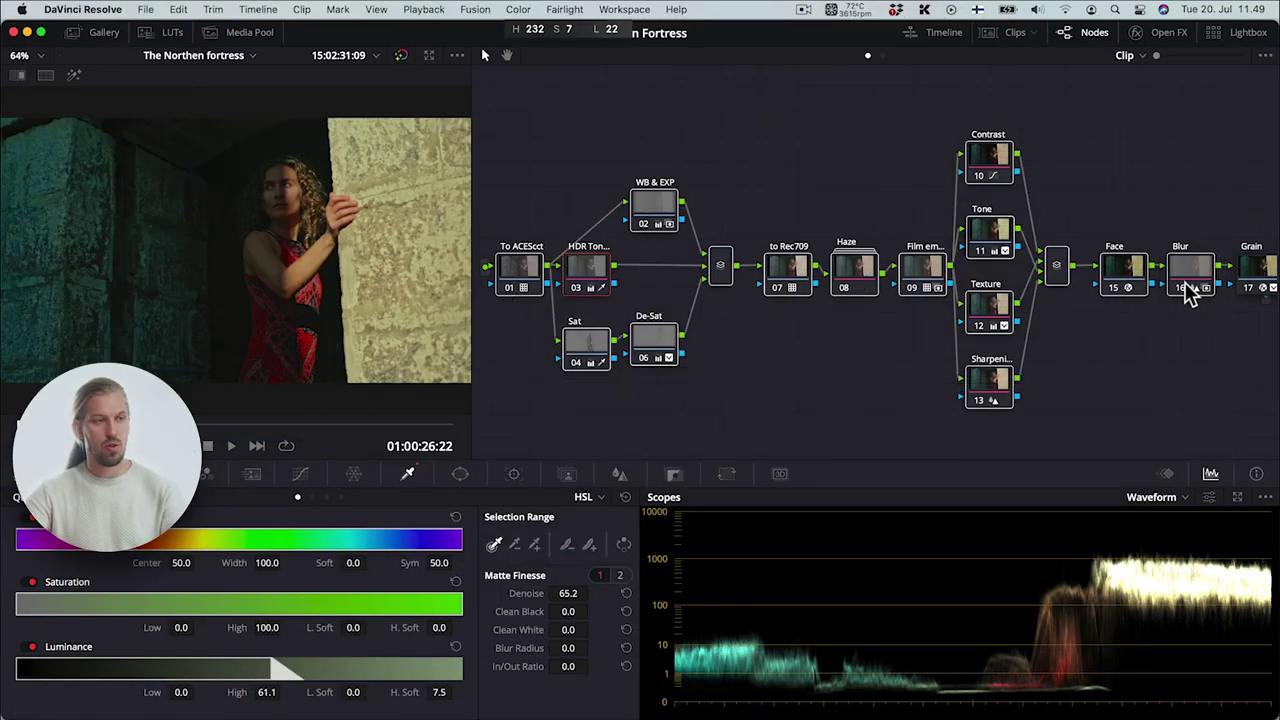
pyautogui.click(1193, 362)
pyautogui.click(1171, 266)
pyautogui.keyDown('super'); pyautogui.click(971, 150); pyautogui.keyUp('super')
pyautogui.keyDown('super'); pyautogui.click(980, 298); pyautogui.keyUp('super')
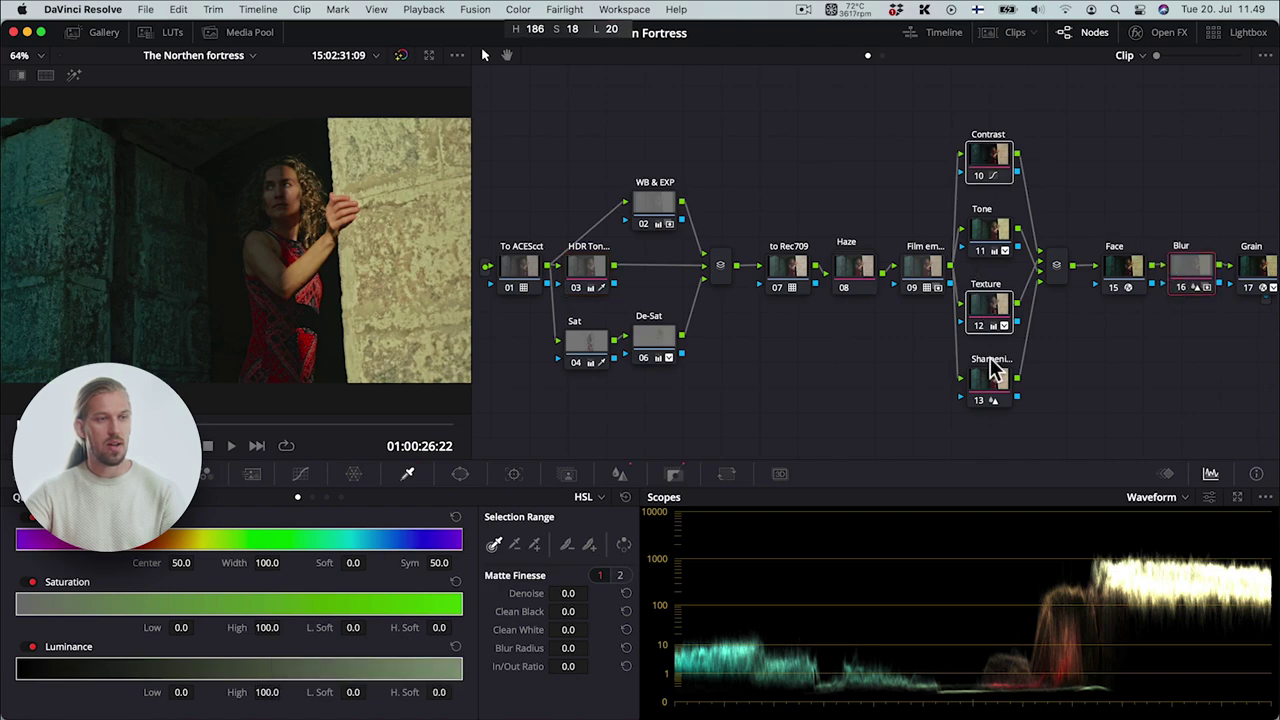
pyautogui.click(871, 300)
pyautogui.keyDown('super'); pyautogui.click(986, 316); pyautogui.keyUp('super')
pyautogui.keyDown('super'); pyautogui.click(985, 165); pyautogui.keyUp('super')
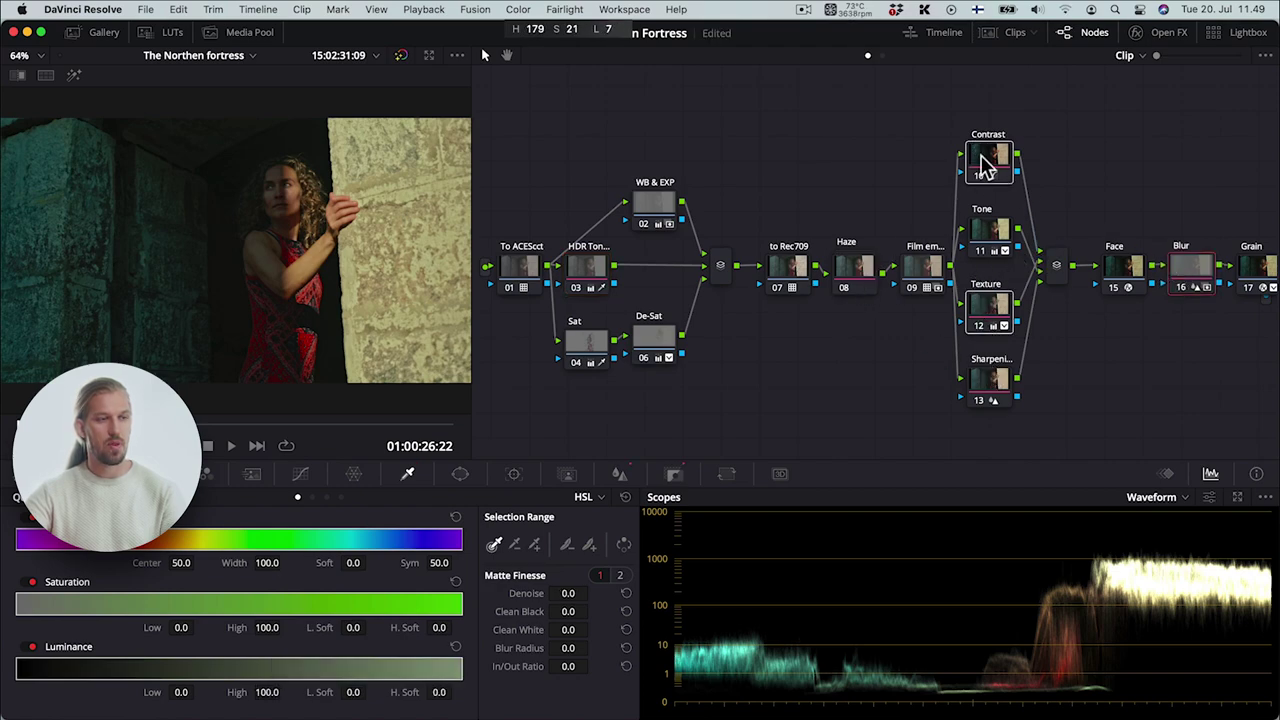
pyautogui.keyDown('super'); pyautogui.click(985, 375); pyautogui.keyUp('super')
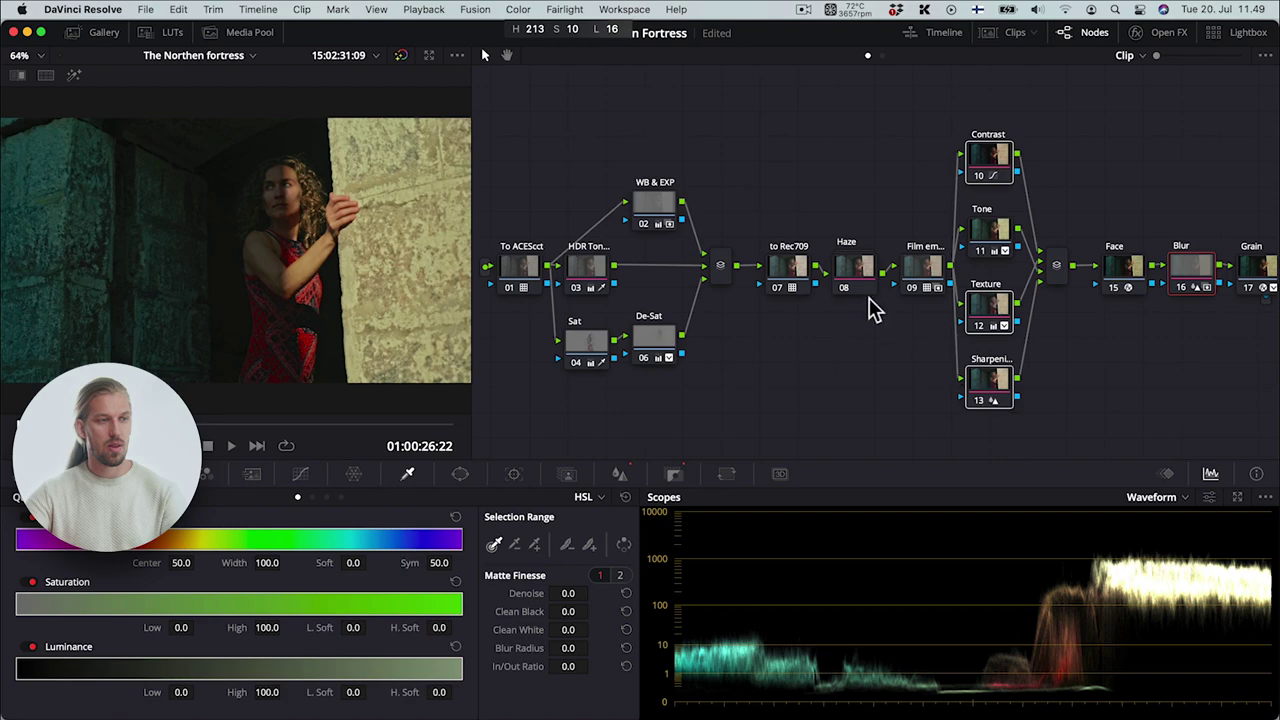
pyautogui.keyDown('super'); pyautogui.click(855, 268); pyautogui.keyUp('super')
pyautogui.keyDown('super'); pyautogui.click(585, 268); pyautogui.keyUp('super')
pyautogui.press('super+d')
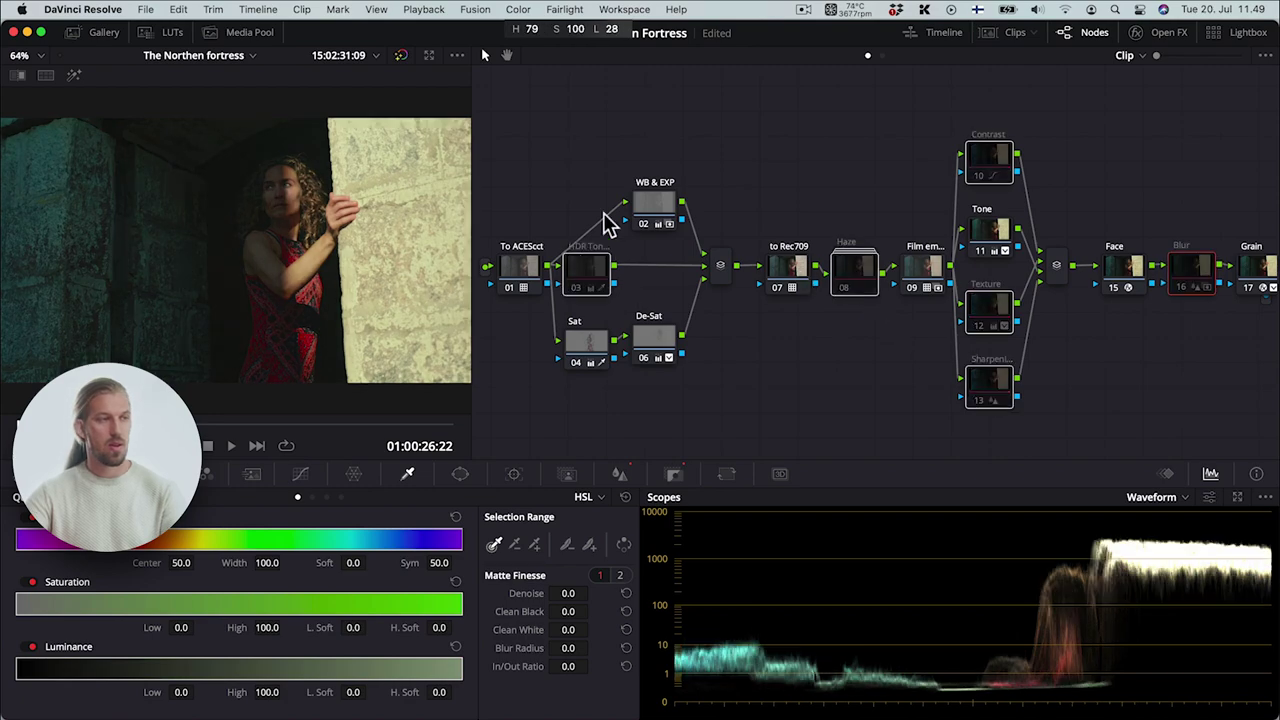
# Combine every node before Grain into one compound node labelled "The Grade".
pyautogui.moveTo(533, 89); pyautogui.dragTo(1208, 405)
pyautogui.rightClick(1180, 272)
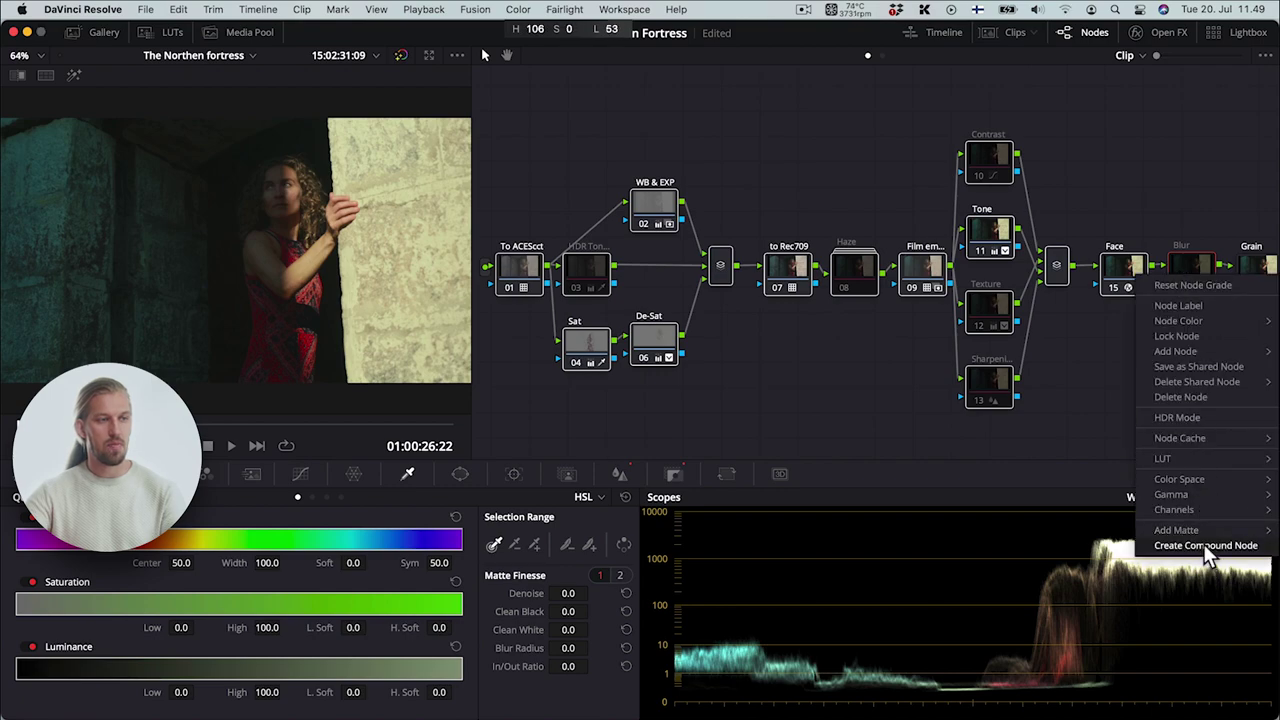
pyautogui.click(1205, 546)
pyautogui.write('Thr')
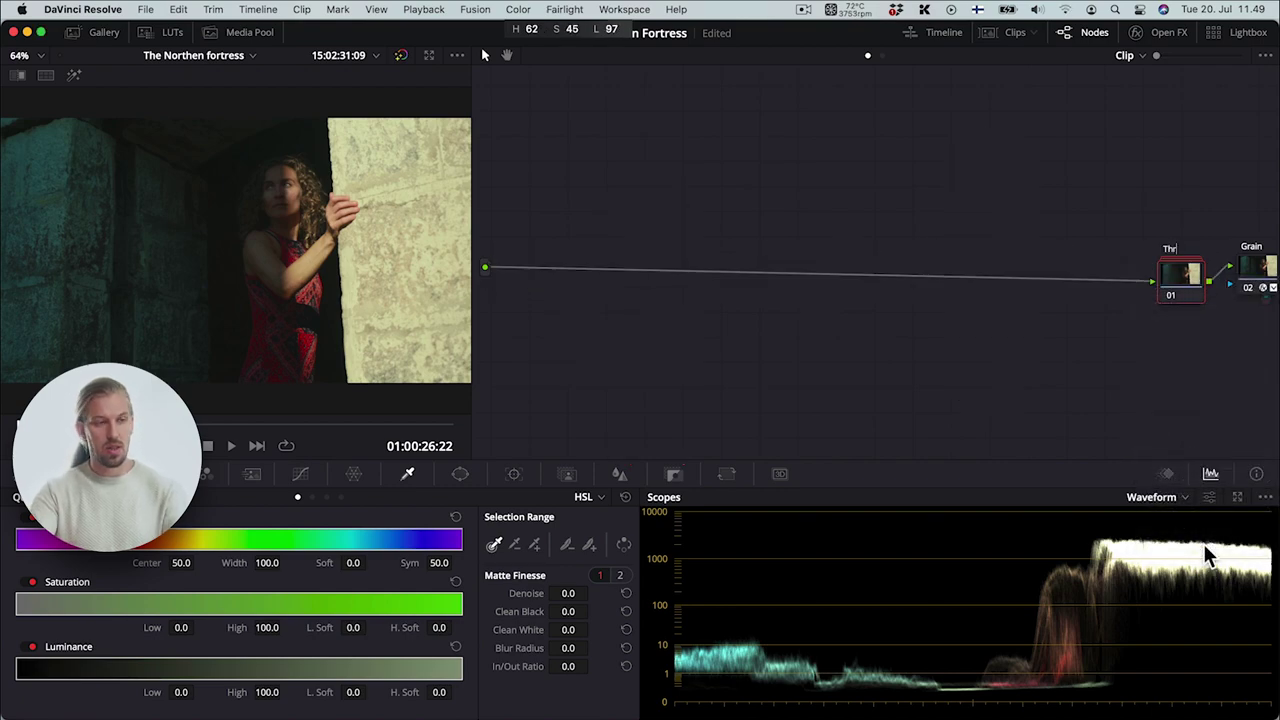
pyautogui.write(' Grade')
pyautogui.press('Return')
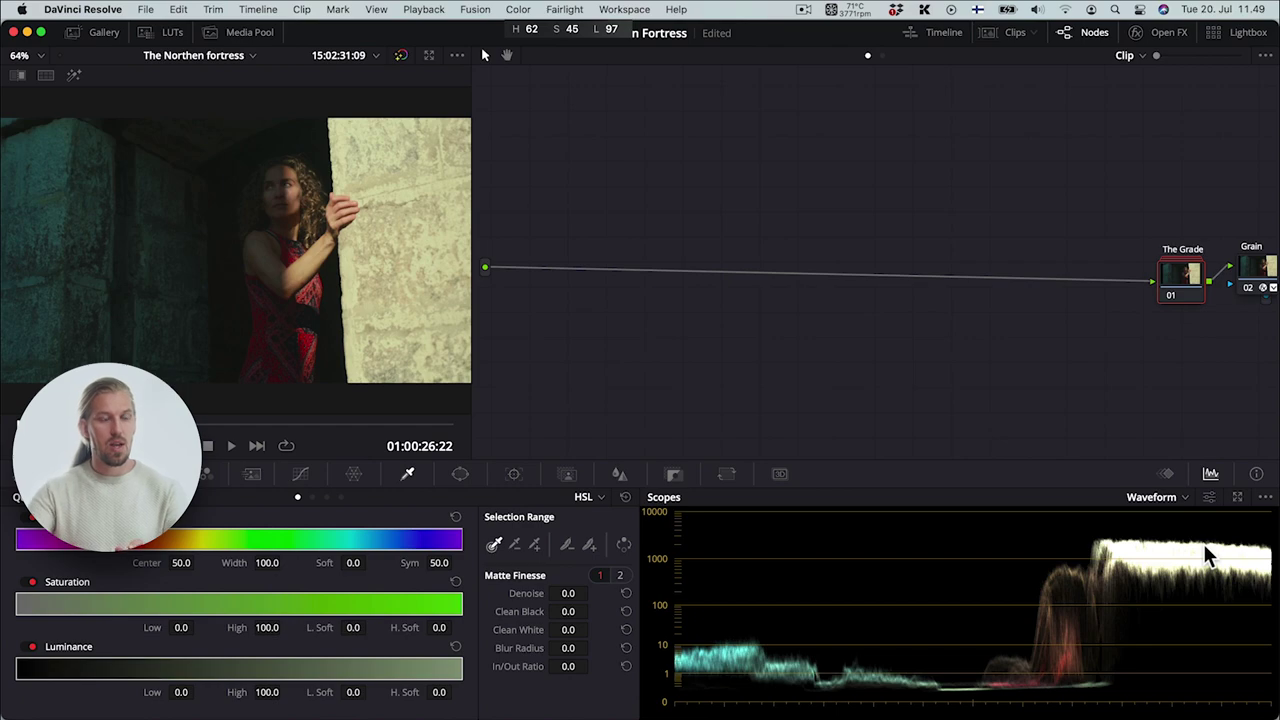
# Move The Grade node beside the graph's source, pull Grain closer, and add a serial node labelled "Contrast" after The Grade.
pyautogui.moveTo(1171, 294); pyautogui.dragTo(534, 263)
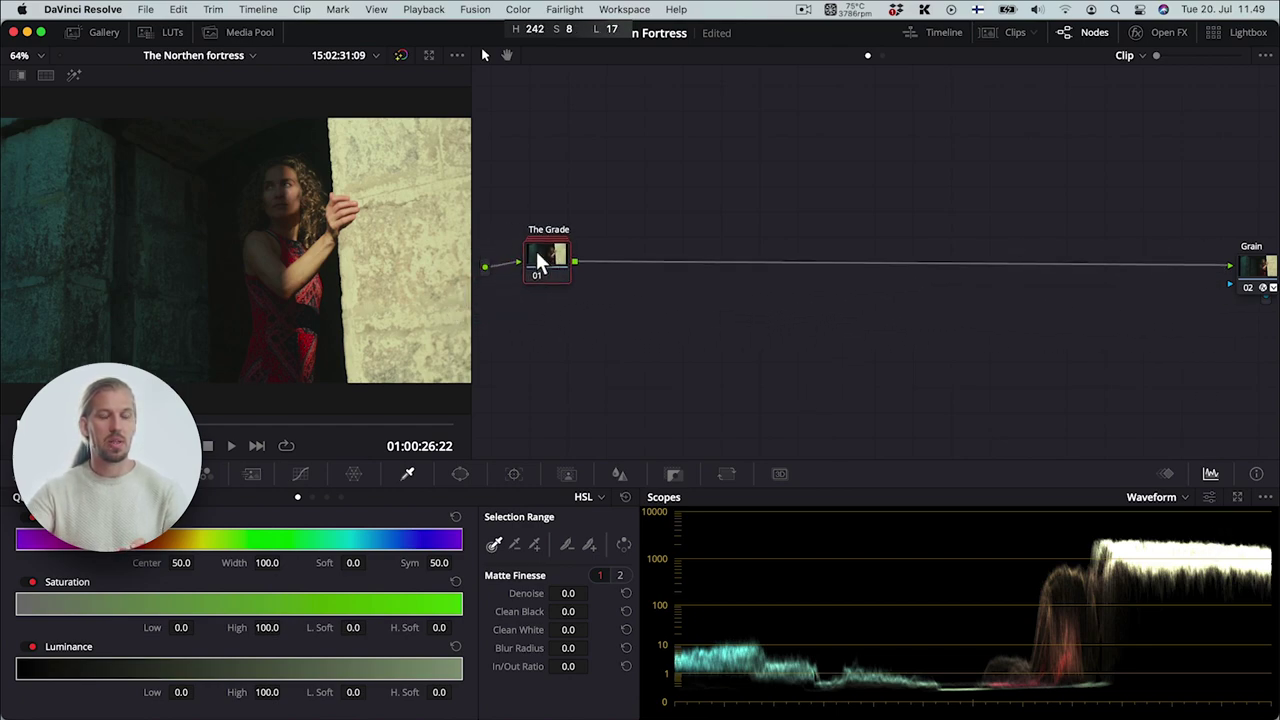
pyautogui.moveTo(1251, 263); pyautogui.dragTo(1225, 264)
pyautogui.moveTo(557, 257); pyautogui.dragTo(646, 277)
pyautogui.hotkey('alt', 's')
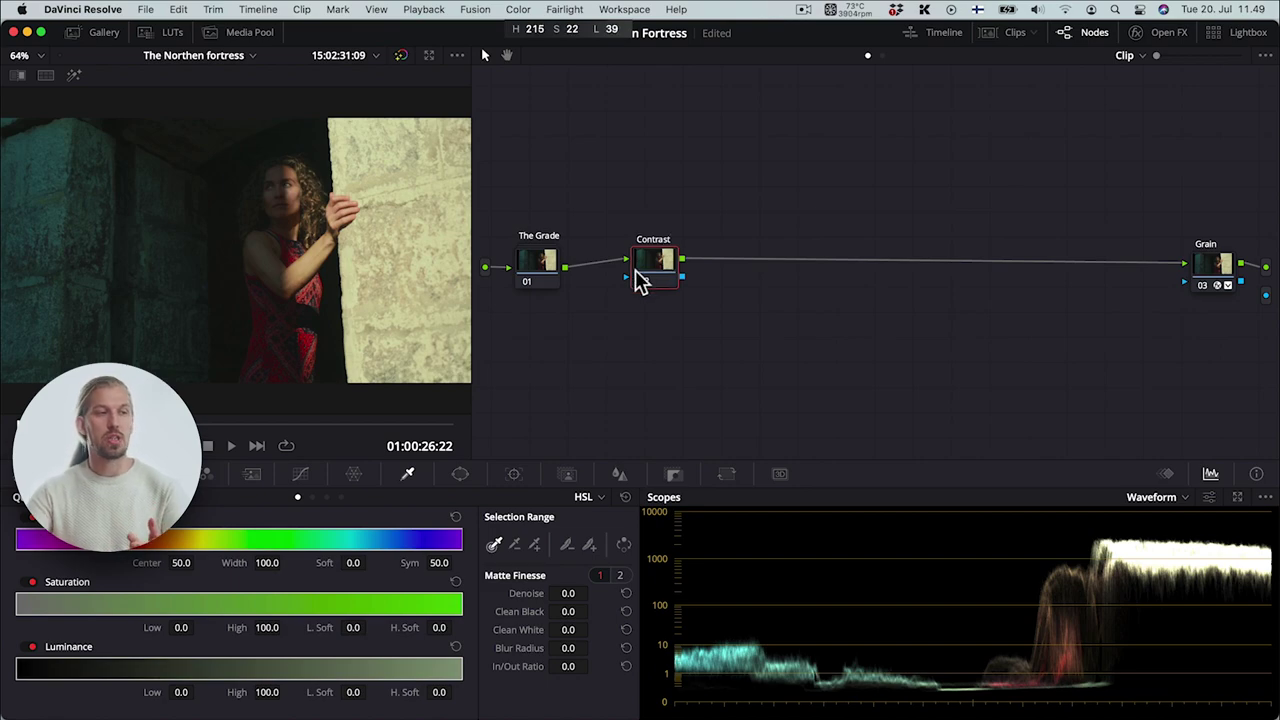
# Shape a contrast curve on the Contrast node with linked channels, lowering the midtones and raising the highlights, and compare it on and off.
pyautogui.click(298, 476)
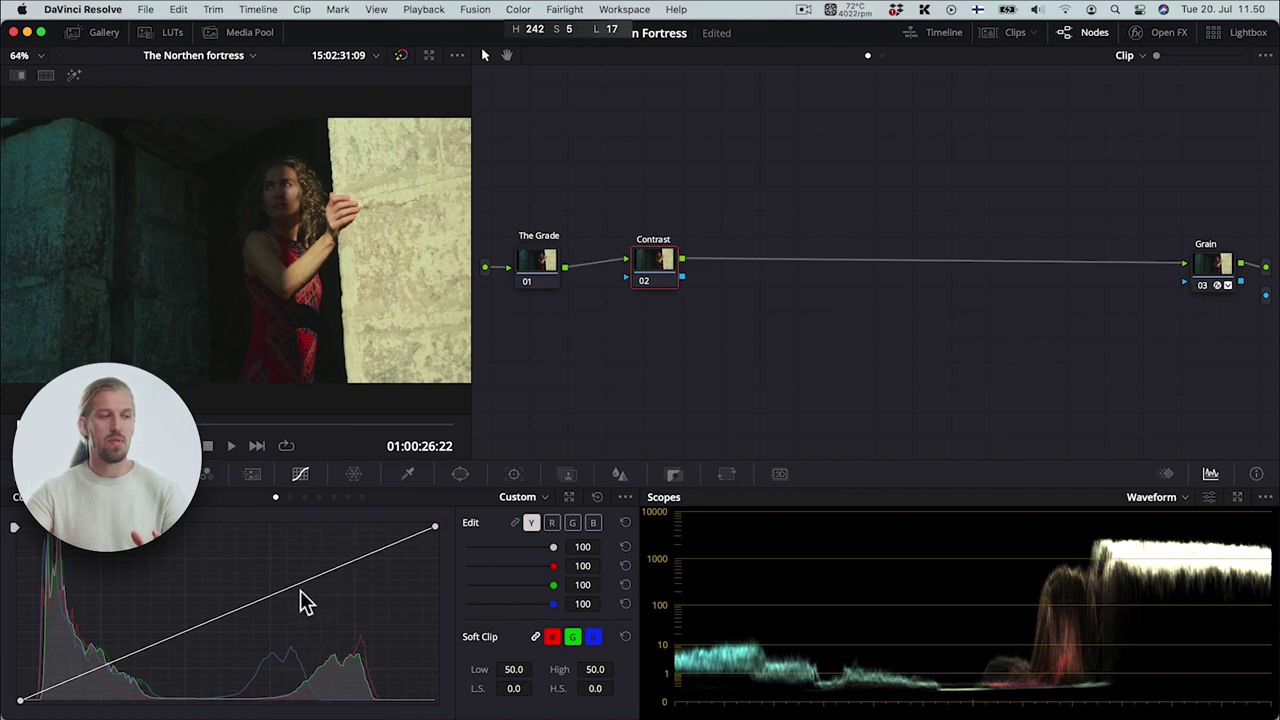
pyautogui.moveTo(282, 592); pyautogui.dragTo(283, 604)
pyautogui.click(515, 522)
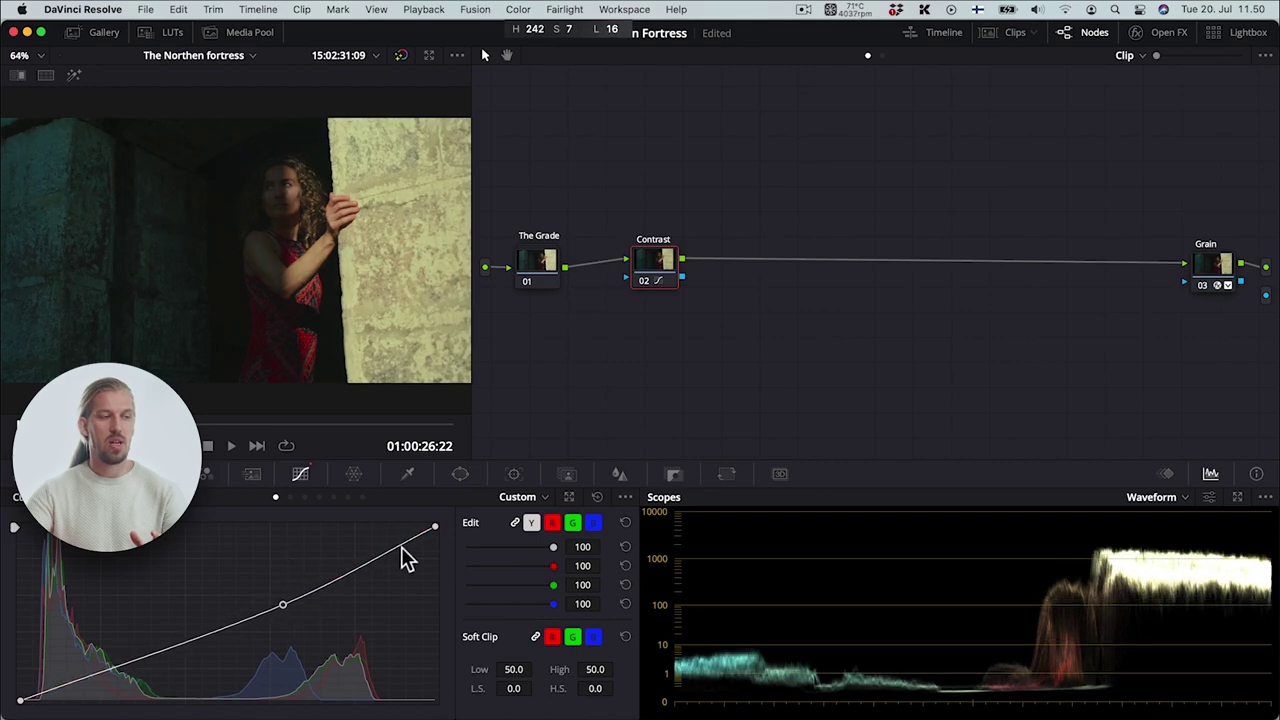
pyautogui.moveTo(391, 548); pyautogui.dragTo(391, 532)
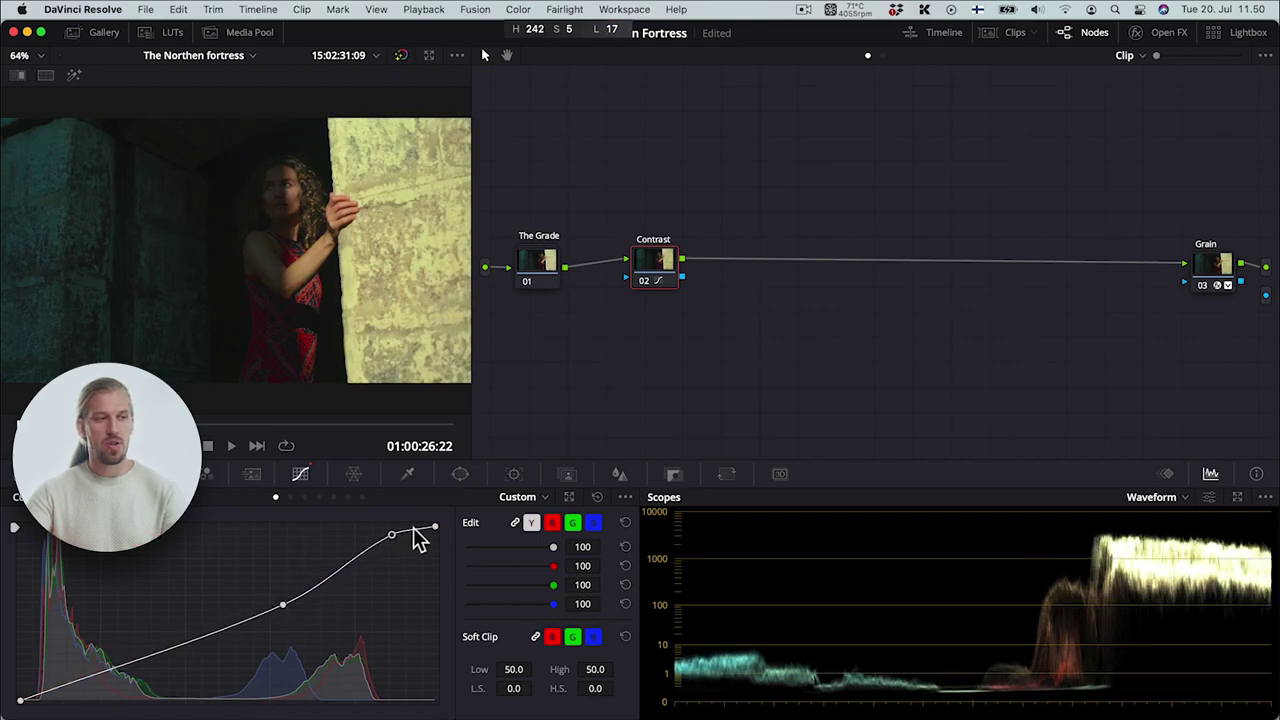
pyautogui.press('super+d')
pyautogui.press('super+d')
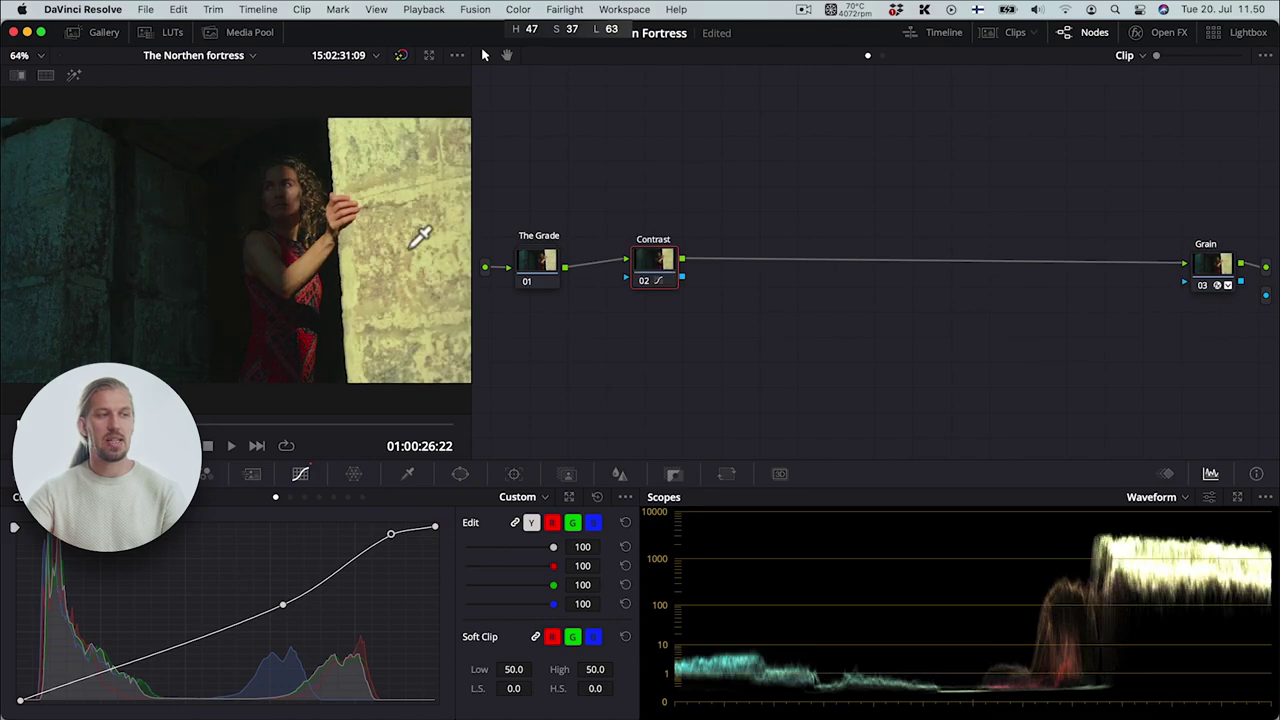
pyautogui.hotkey('ctrl', 'd')
pyautogui.hotkey('ctrl', 'd')
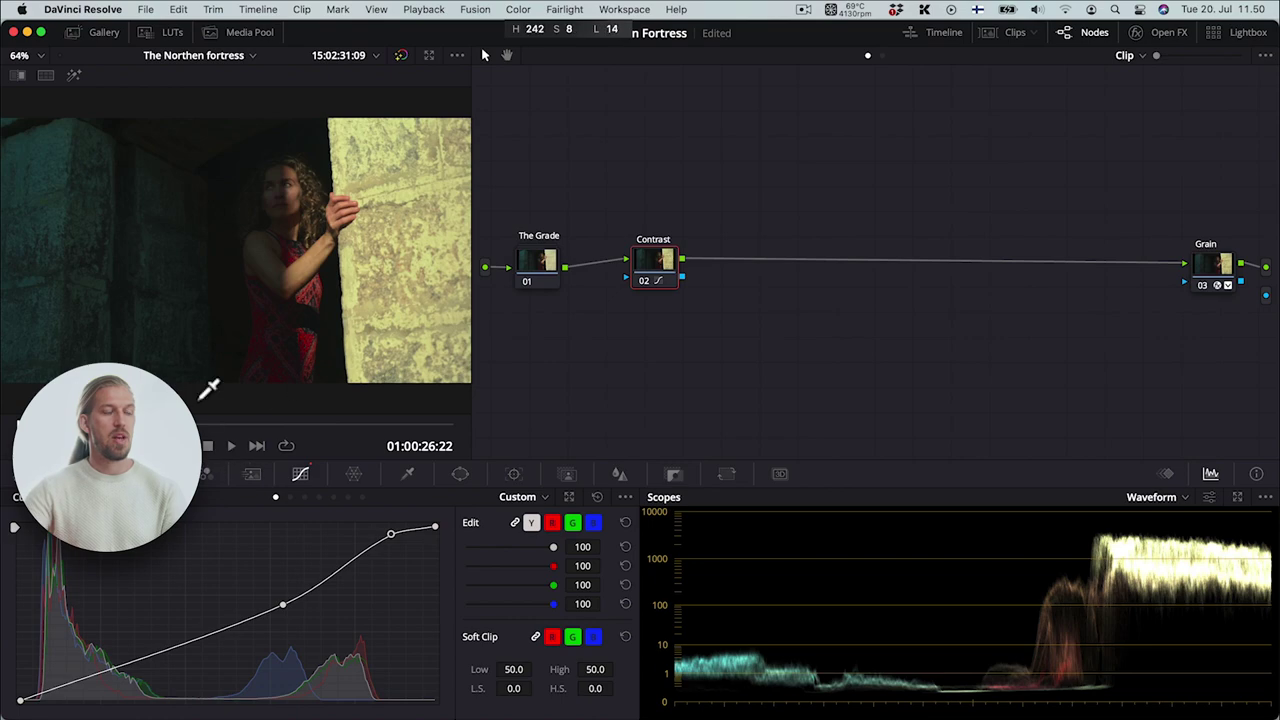
# Shift both curve points into the shadow range, one near black and the other raised just above the dark tones.
pyautogui.moveTo(284, 606); pyautogui.dragTo(47, 694)
pyautogui.moveTo(392, 538); pyautogui.dragTo(140, 636)
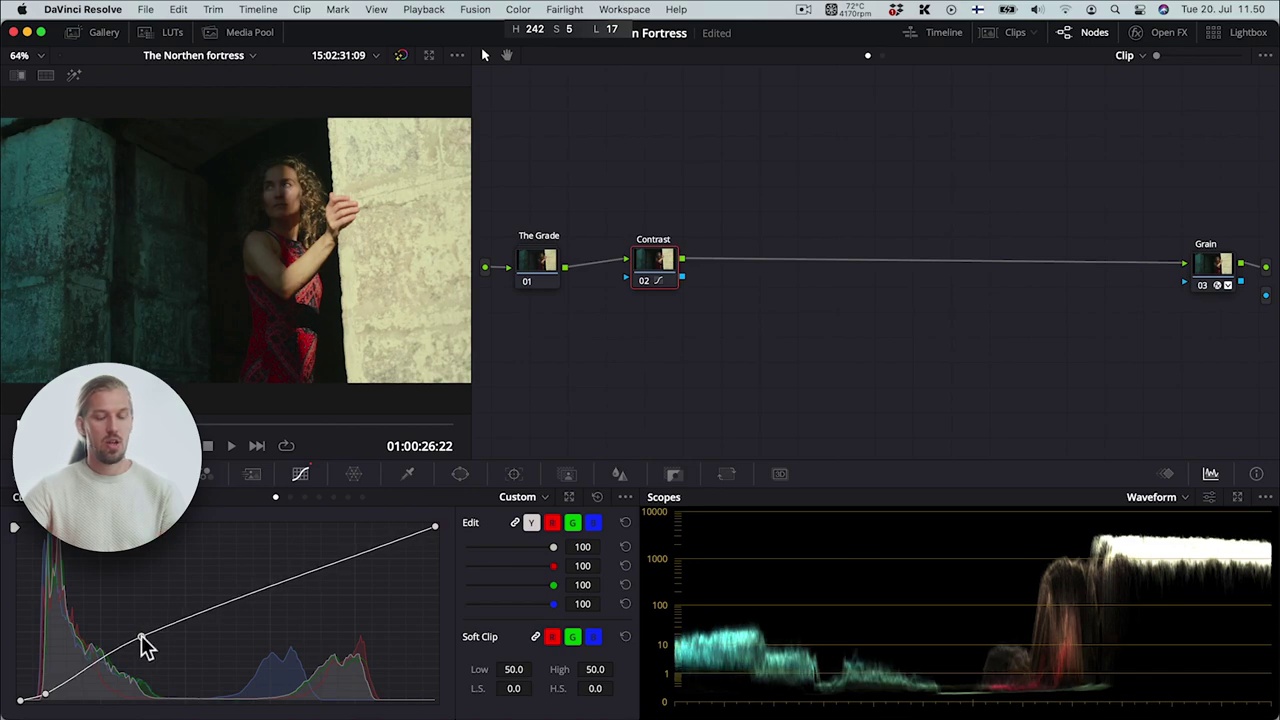
# Compare the image and waveform with the Contrast node off and on, examining how the shadow contrast changes.
pyautogui.press('super+d')
pyautogui.press('super+d')
pyautogui.press('super+d')
pyautogui.press('super+d')
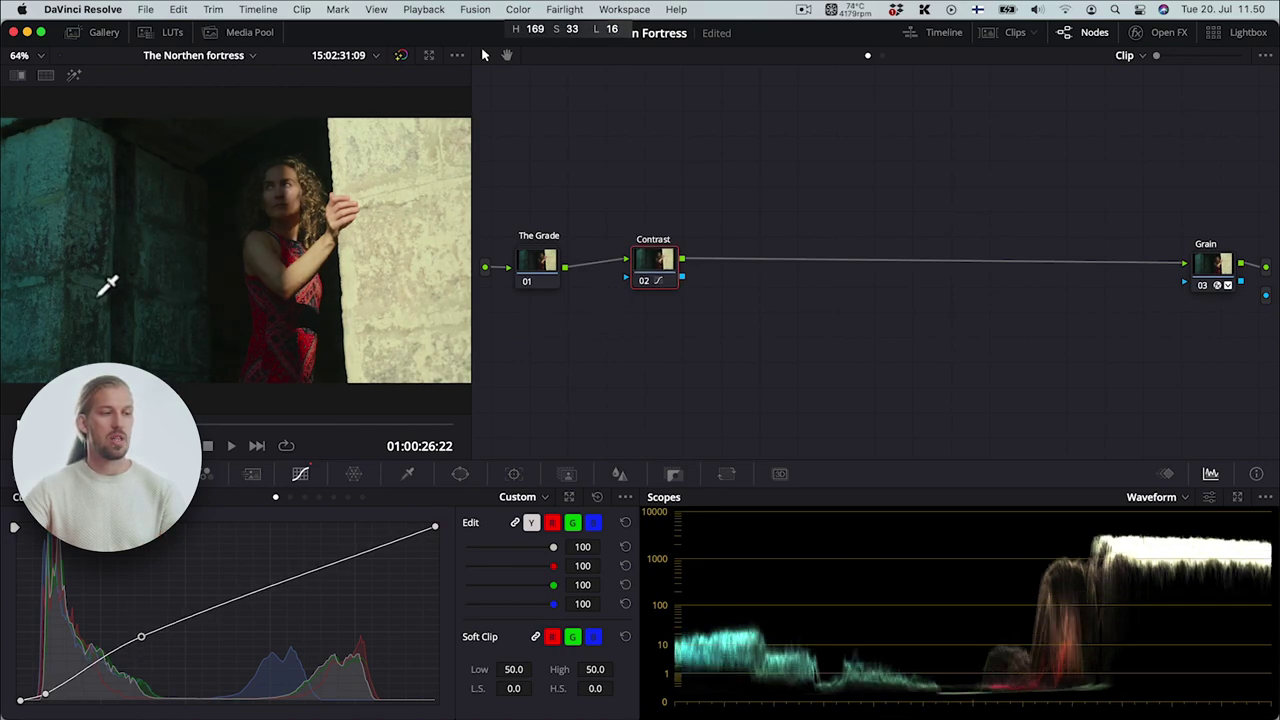
pyautogui.press('super+d')
pyautogui.press('super+d')
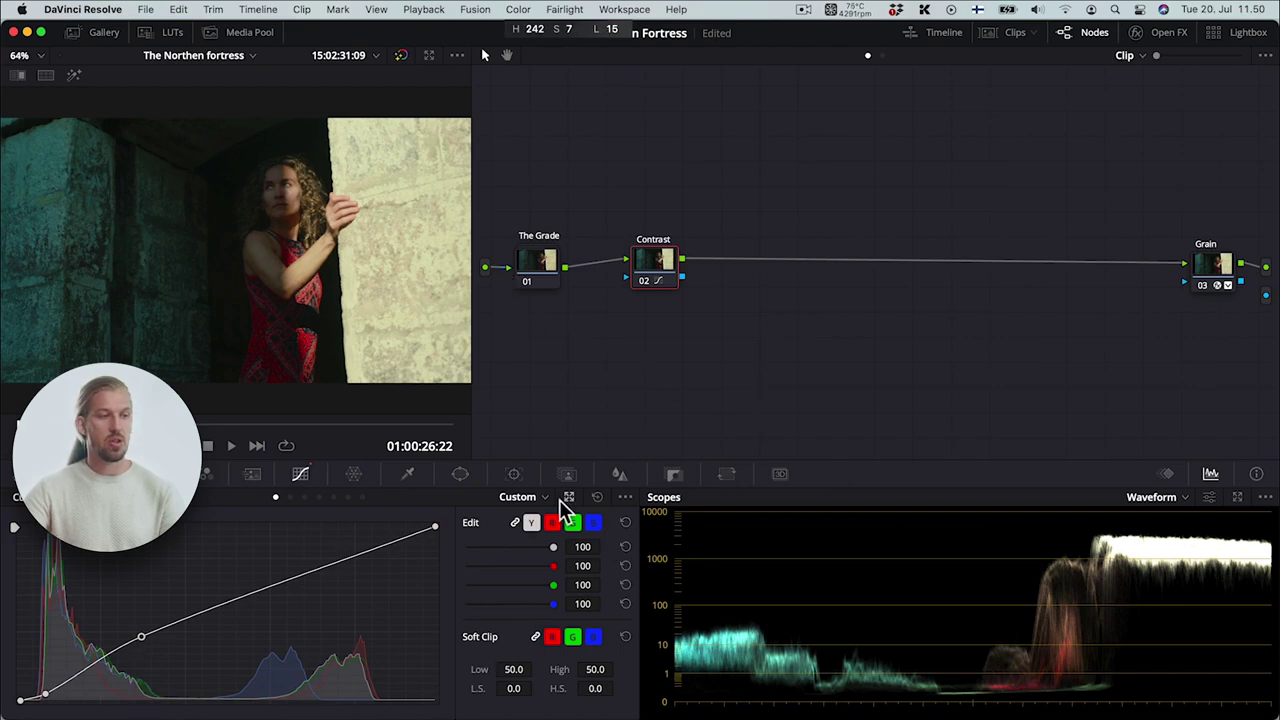
pyautogui.press('super+d')
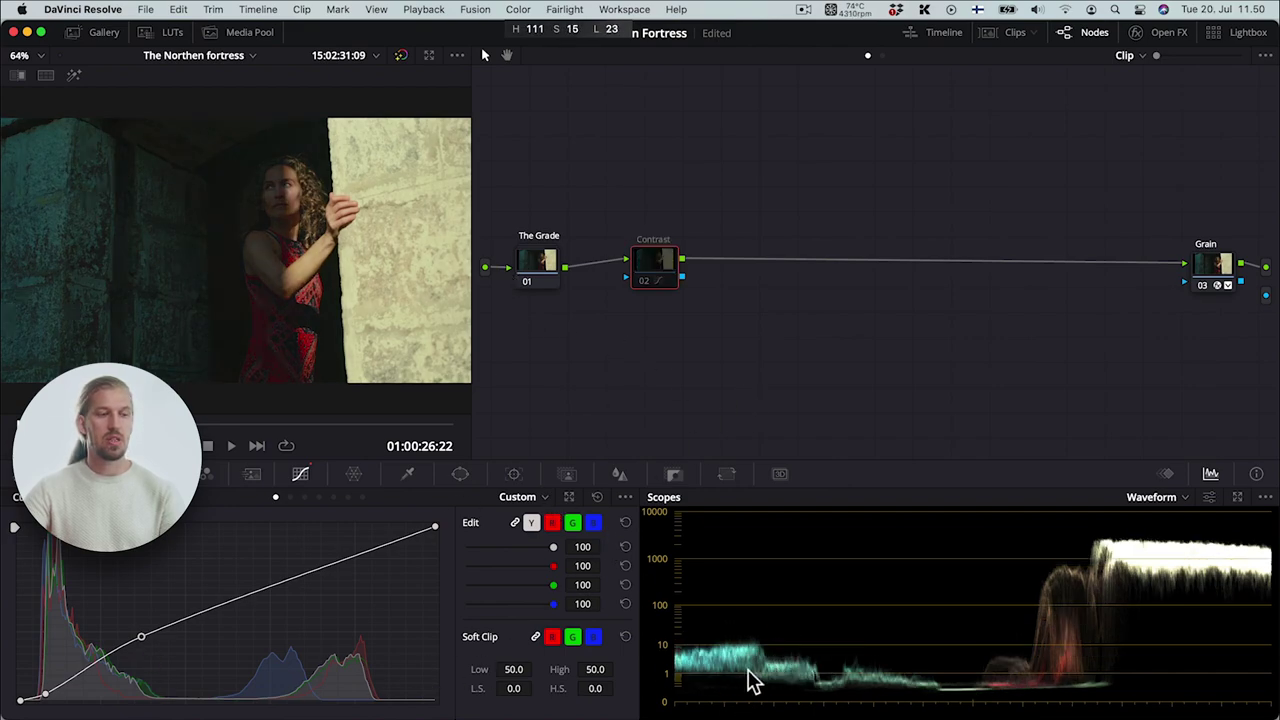
pyautogui.press('super+d')
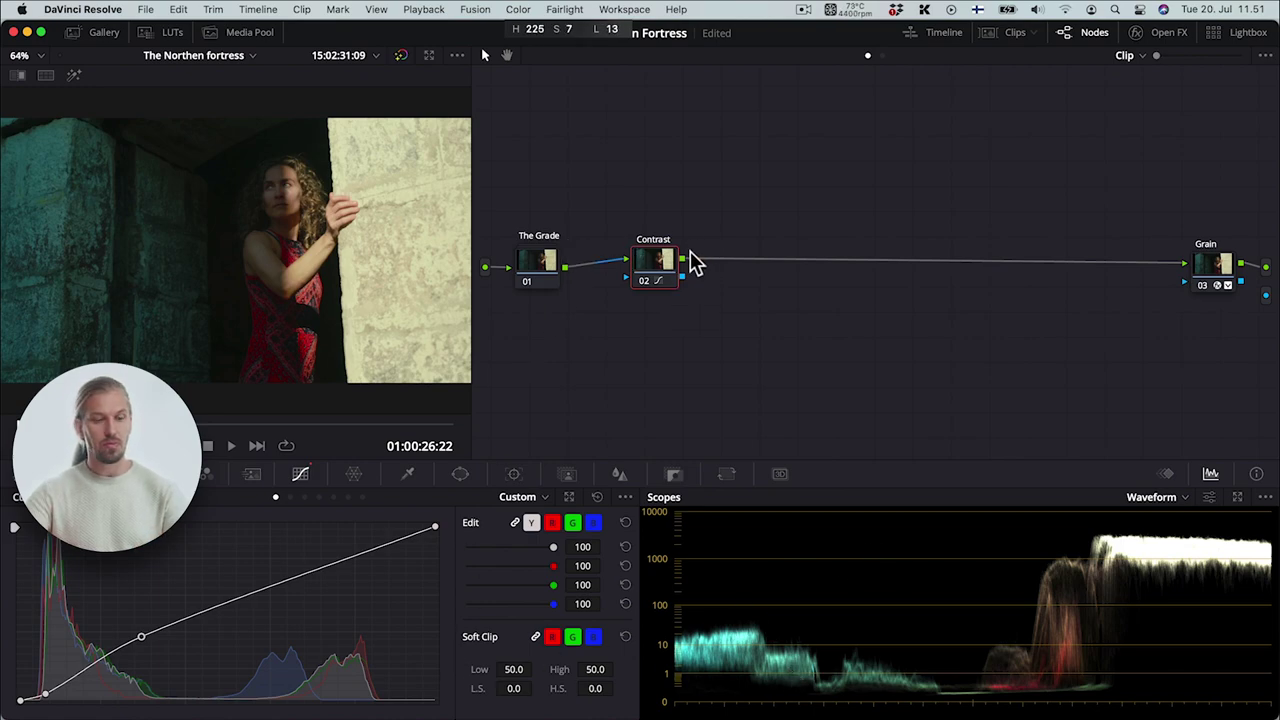
pyautogui.click(646, 278)
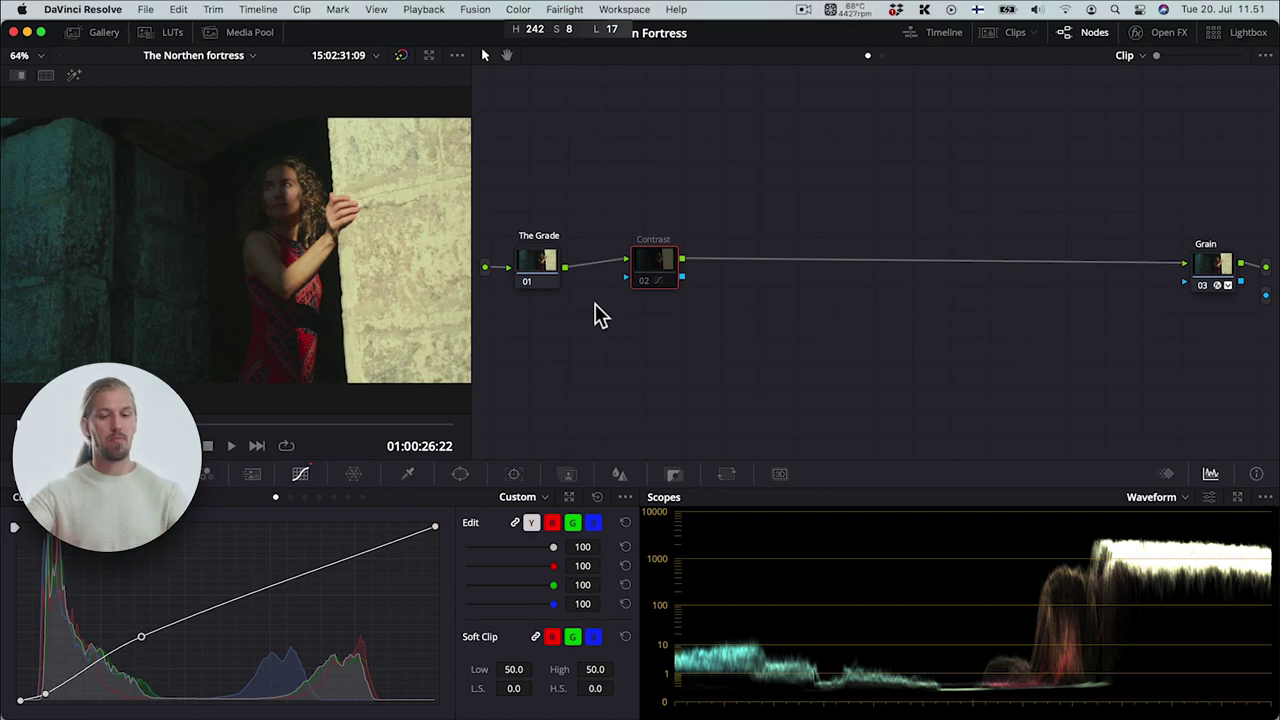
pyautogui.click(650, 272)
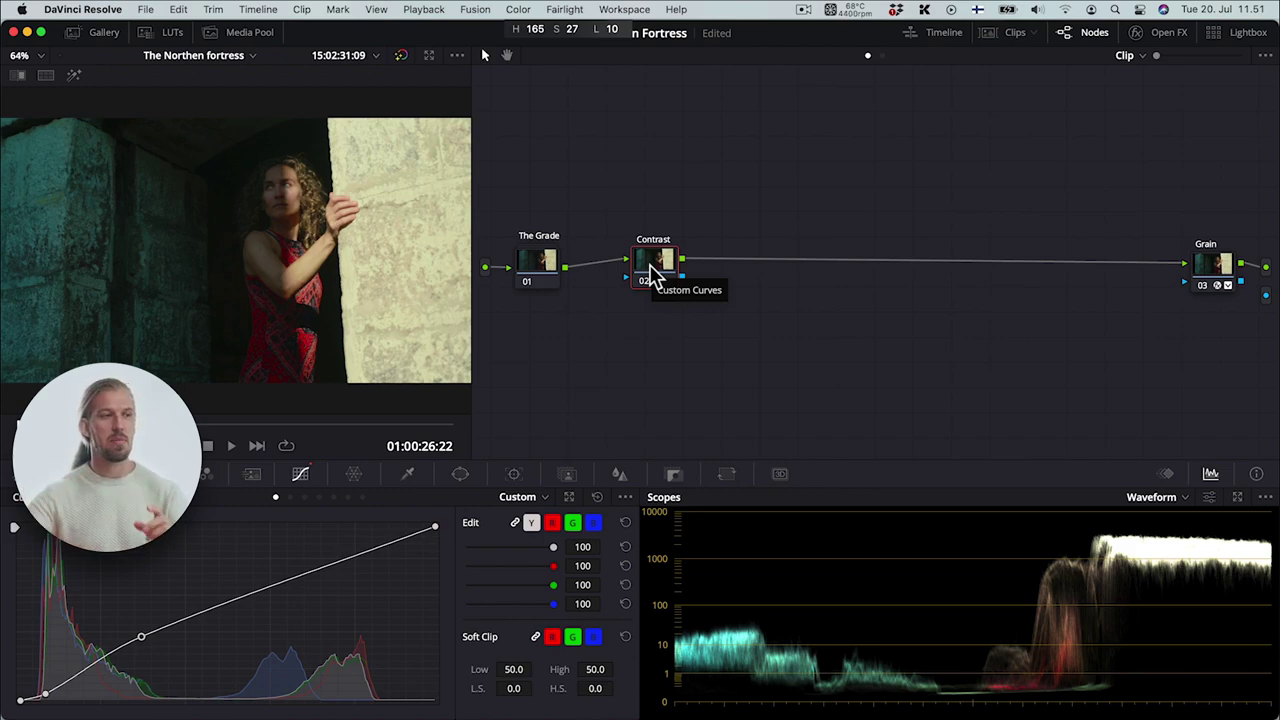
# Move the Contrast node further along the graph, relabel it as a tone map node and reset its curve.
pyautogui.moveTo(649, 264); pyautogui.dragTo(704, 238)
pyautogui.rightClick(716, 246)
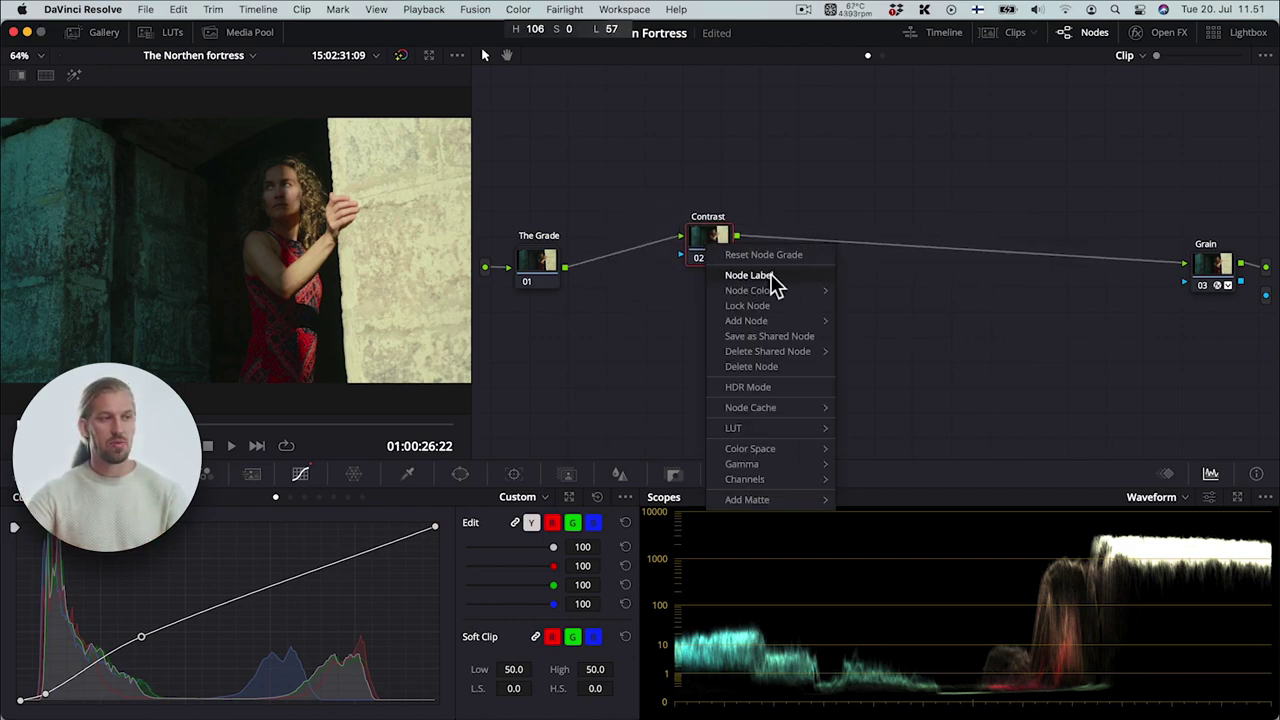
pyautogui.click(758, 274)
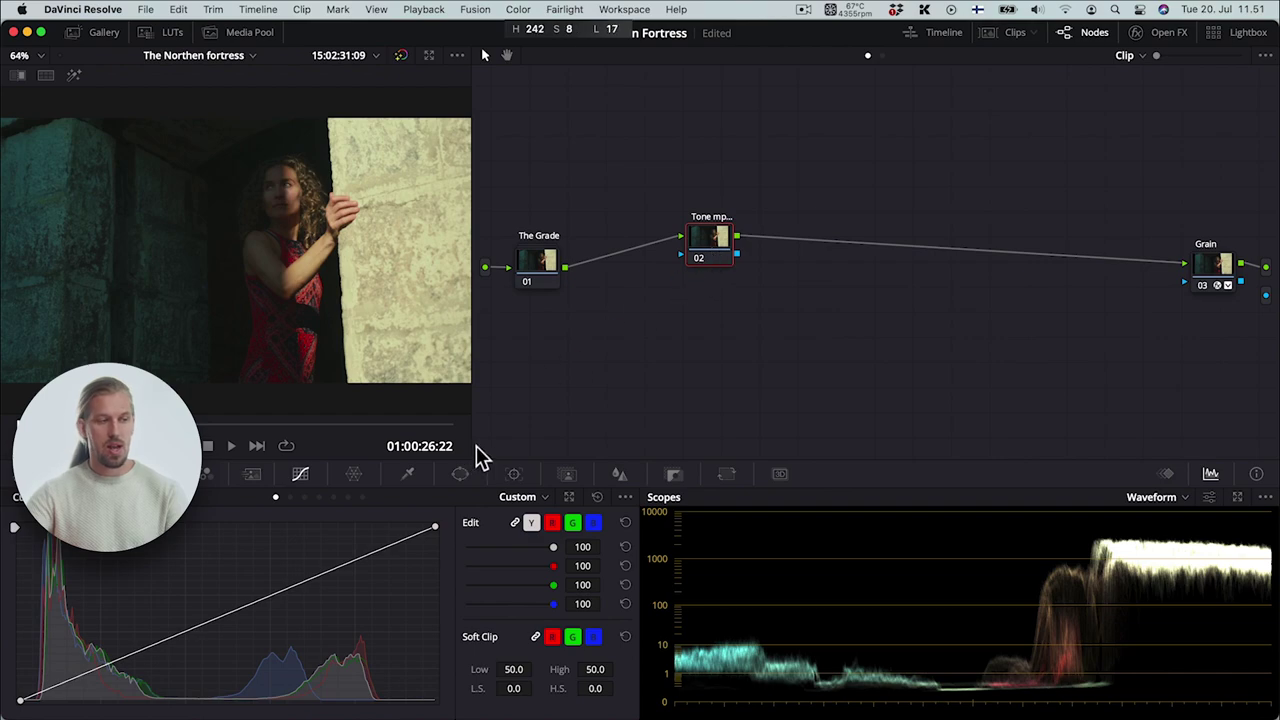
# Qualify the shadows on the tone map node by luminance, with High at 57.5 and High Soft at 3.8, checking the matte in highlight view.
pyautogui.hotkey('shift', 'h')
pyautogui.click(408, 476)
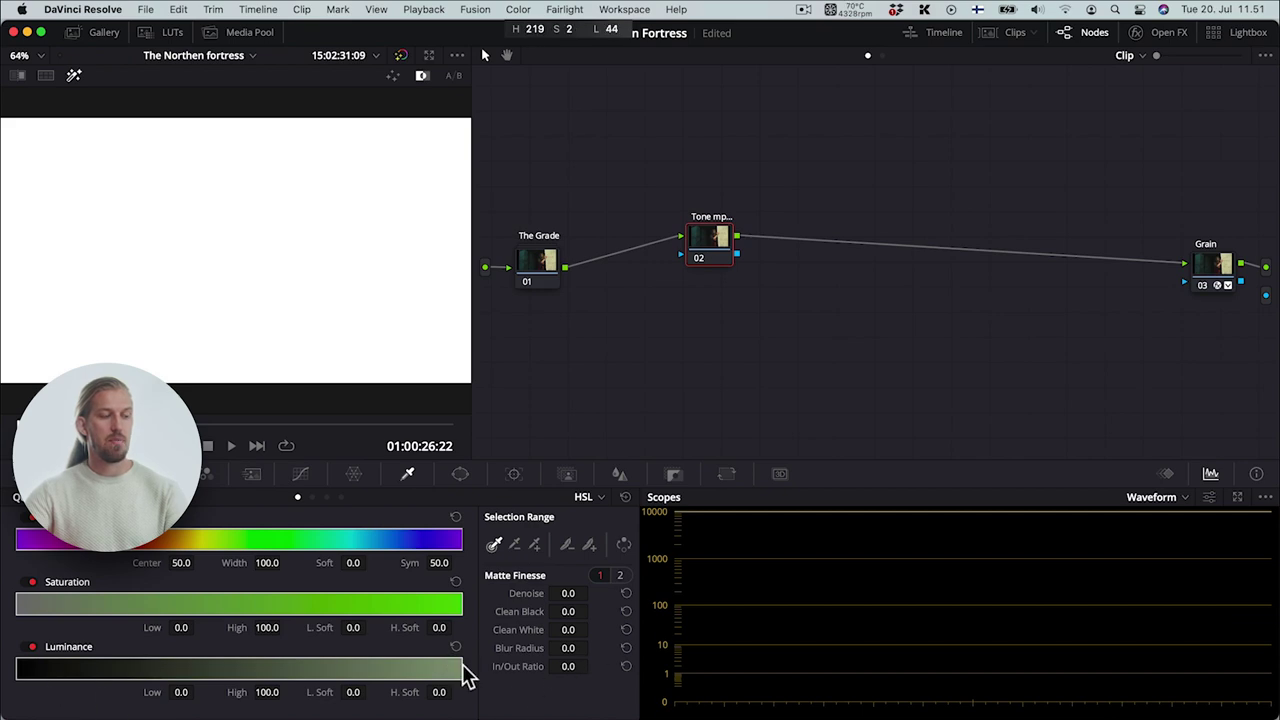
pyautogui.moveTo(458, 666); pyautogui.dragTo(268, 668)
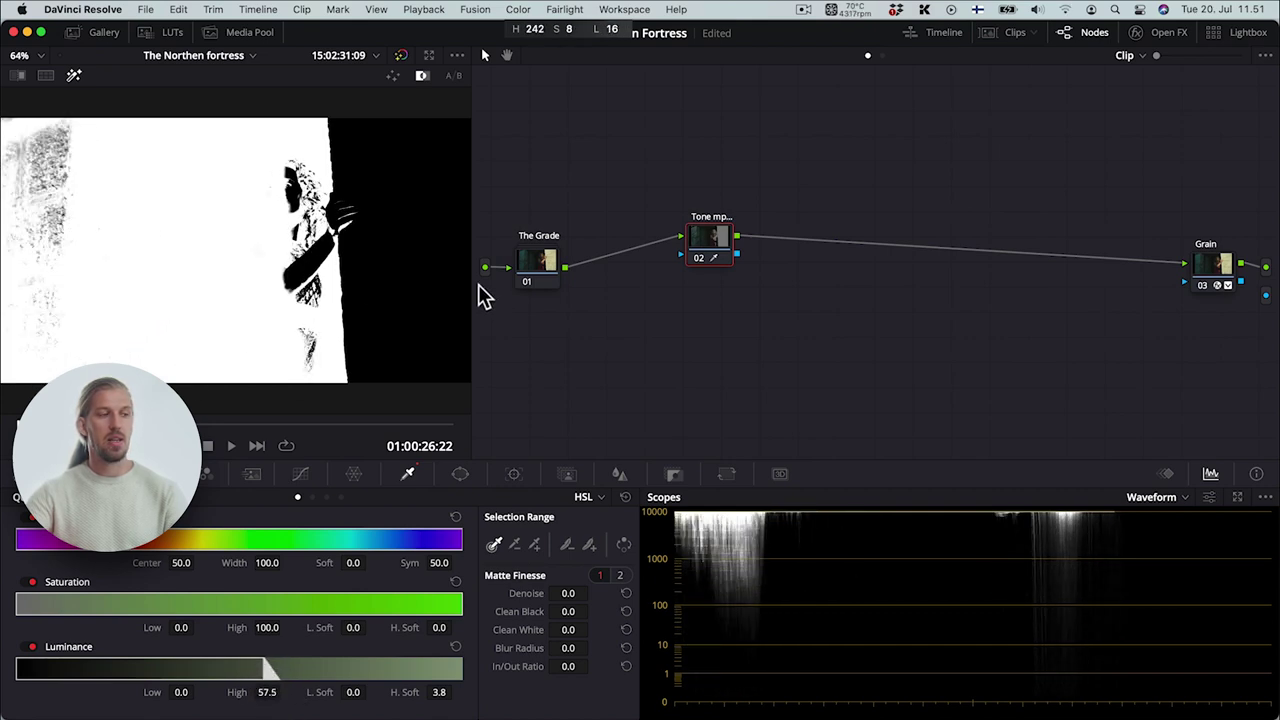
pyautogui.hotkey('shift', 'h')
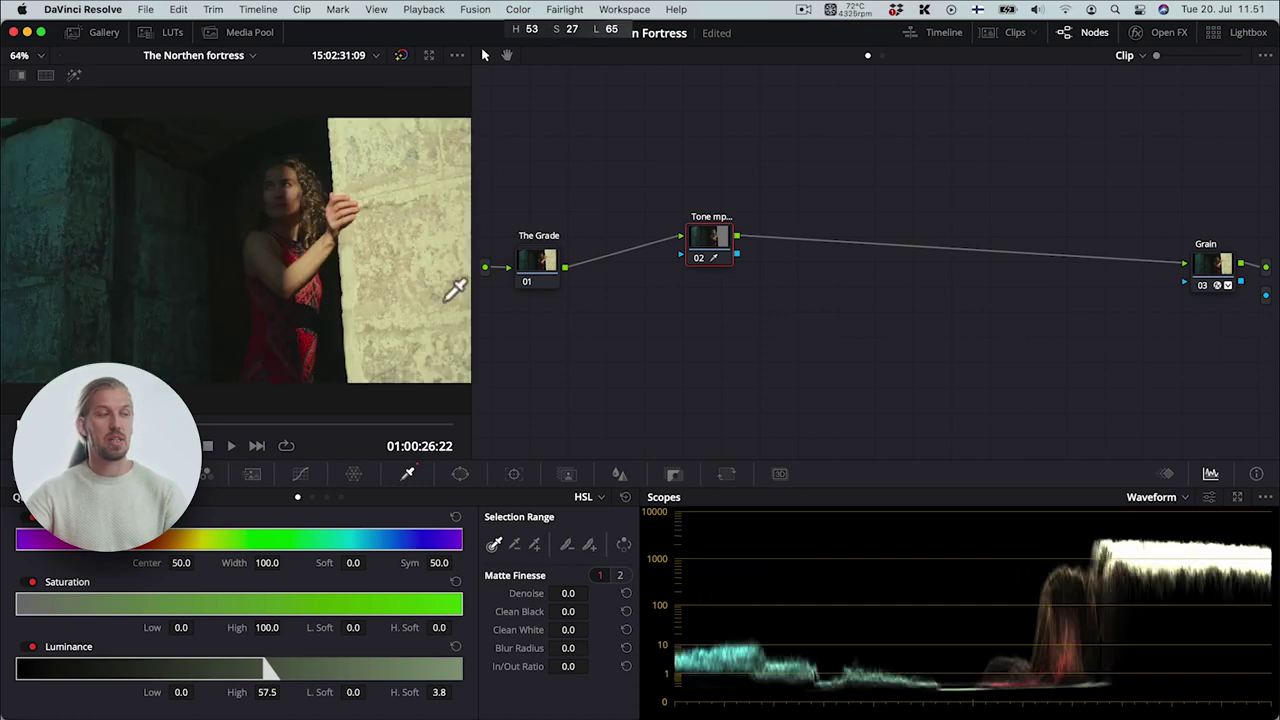
# Show the matte in highlight view and smooth it by setting the matte finesse Denoise to 100.
pyautogui.hotkey('shift', 'h')
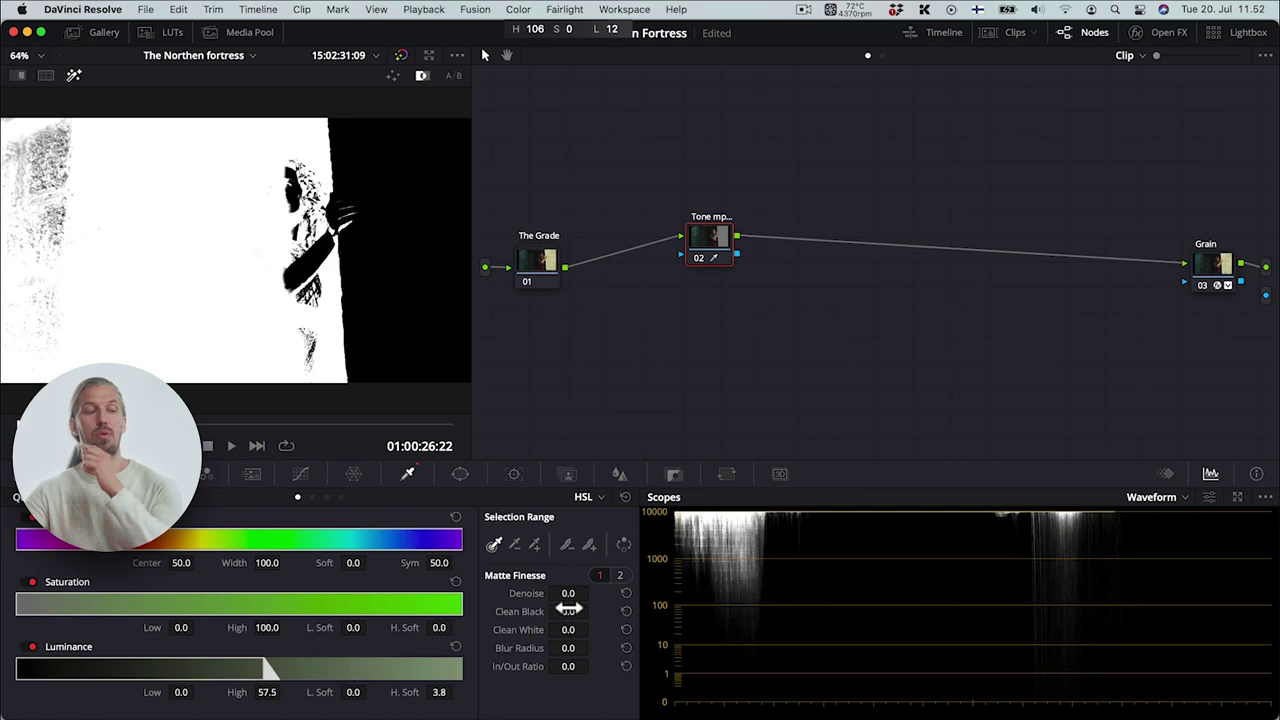
pyautogui.moveTo(577, 593); pyautogui.dragTo(583, 593)
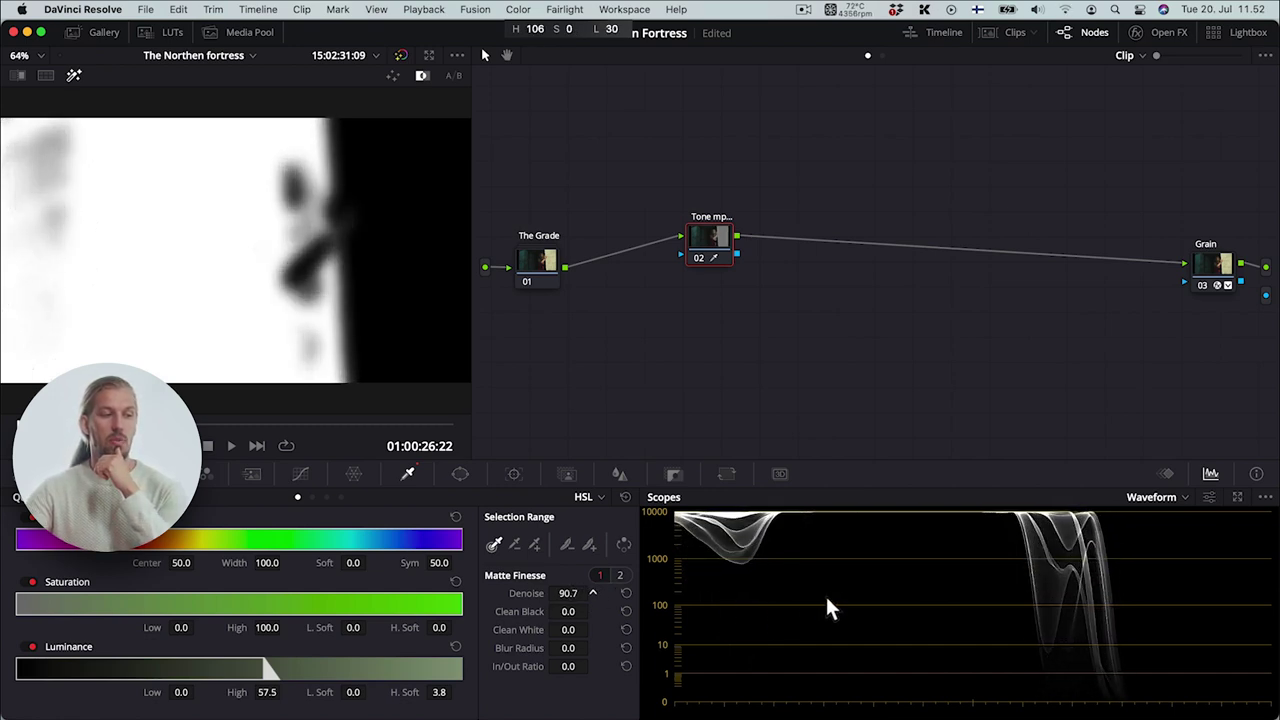
pyautogui.moveTo(577, 596); pyautogui.dragTo(612, 596)
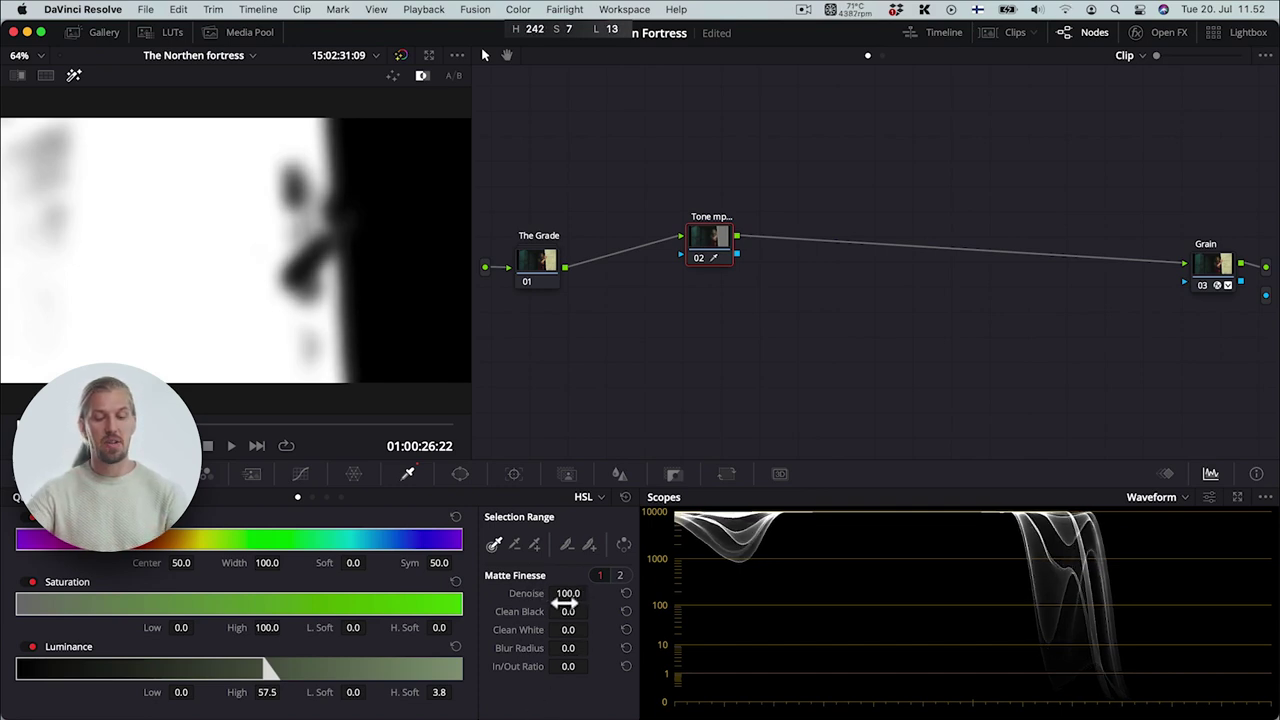
# Leave the highlight view and try a linked RGB curve on the tone map node, lifting the lower midtones while anchoring the deepest shadows.
pyautogui.hotkey('shift', 'h')
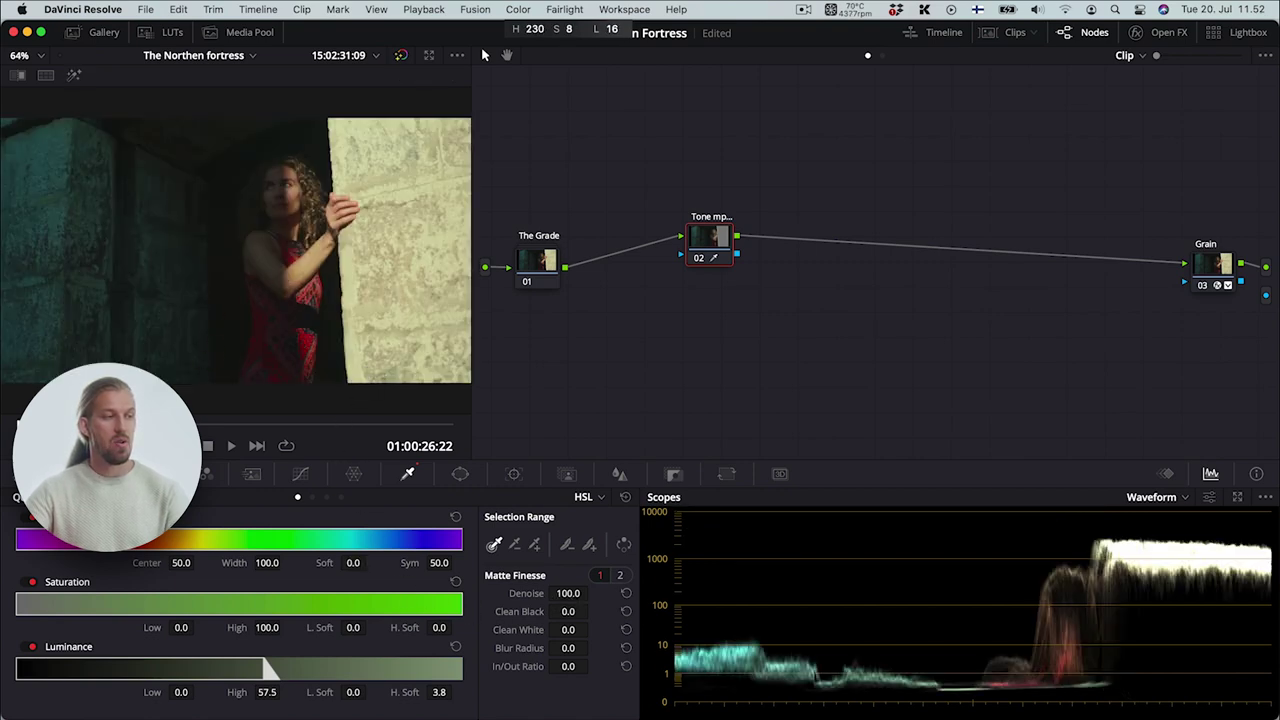
pyautogui.click(301, 474)
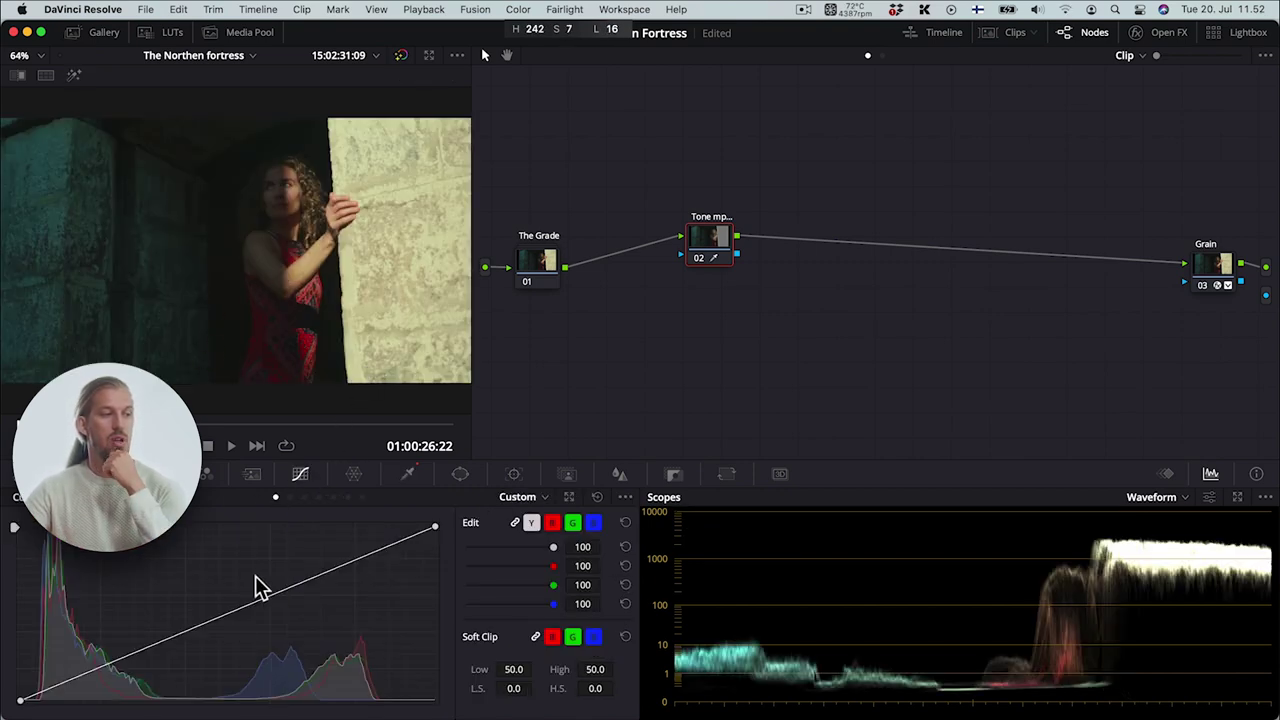
pyautogui.moveTo(182, 632); pyautogui.dragTo(181, 612)
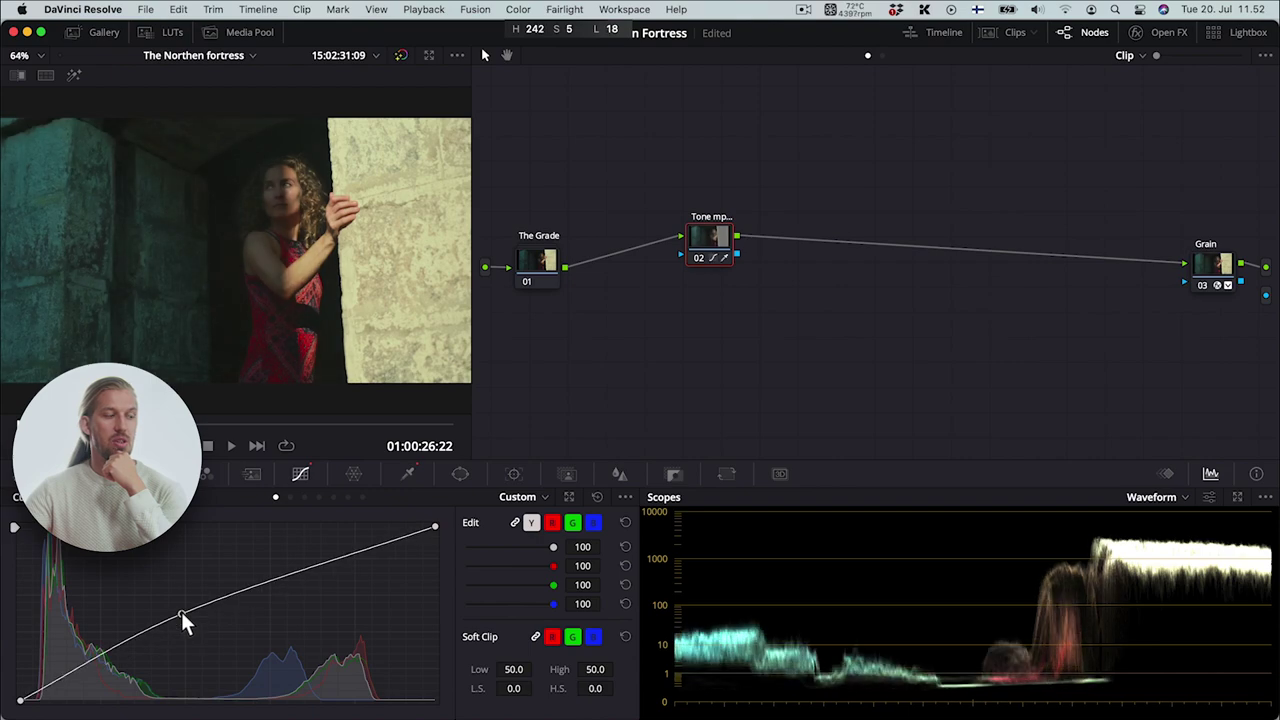
pyautogui.moveTo(51, 689); pyautogui.dragTo(52, 692)
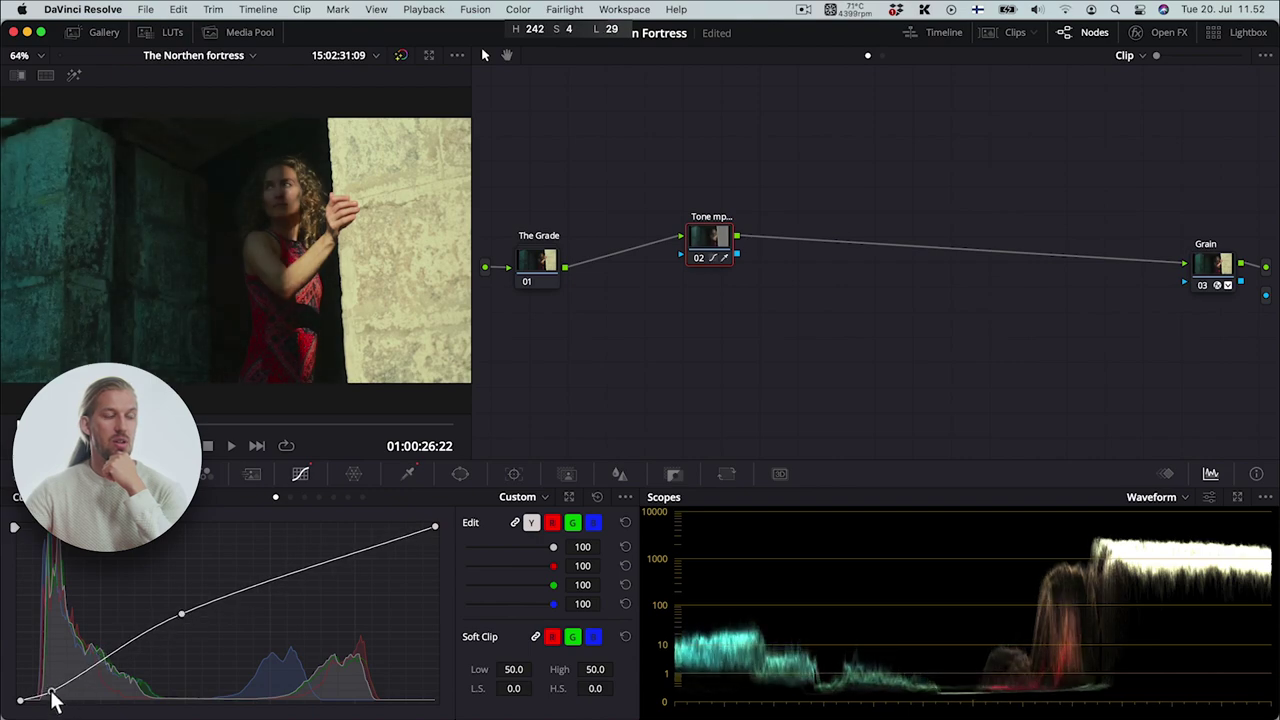
pyautogui.moveTo(180, 613); pyautogui.dragTo(159, 612)
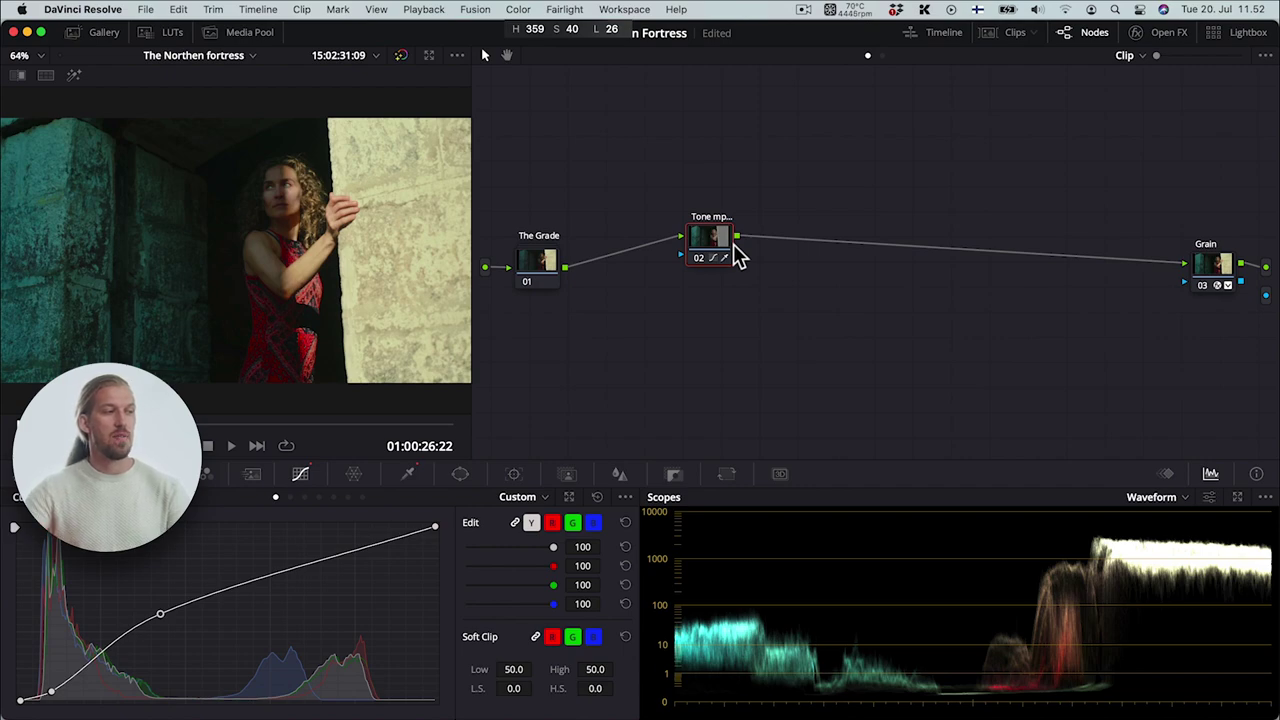
# Compare the image and waveform with the tone map node off and on, examining shadow contrast and saturation.
pyautogui.hotkey('ctrl', 'd')
pyautogui.hotkey('ctrl', 'd')
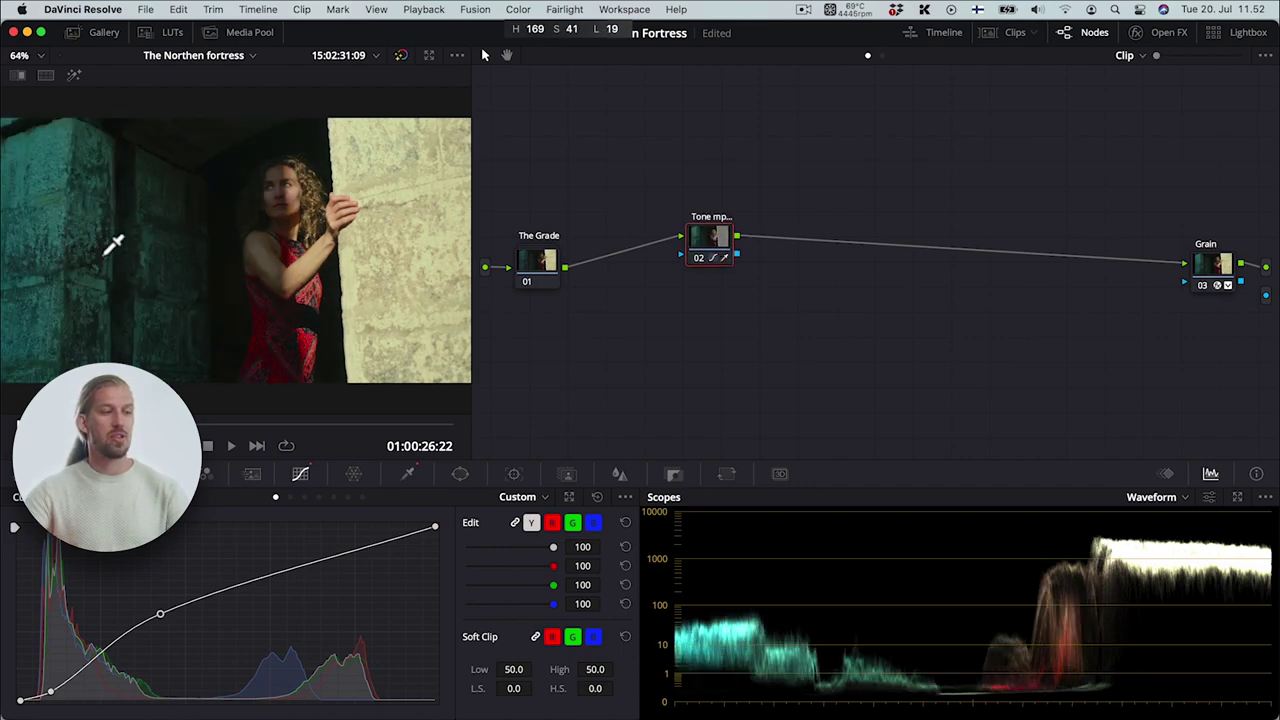
pyautogui.hotkey('ctrl', 'd')
pyautogui.hotkey('ctrl', 'd')
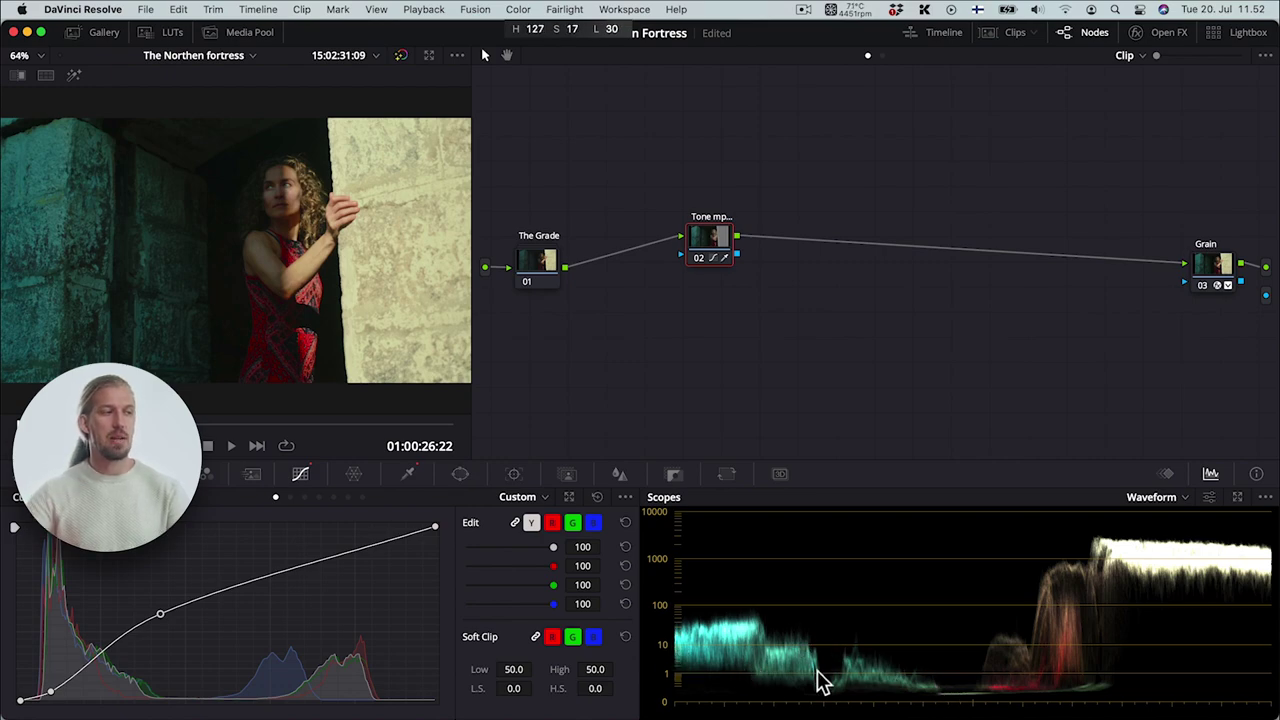
pyautogui.hotkey('ctrl', 'd')
pyautogui.hotkey('ctrl', 'd')
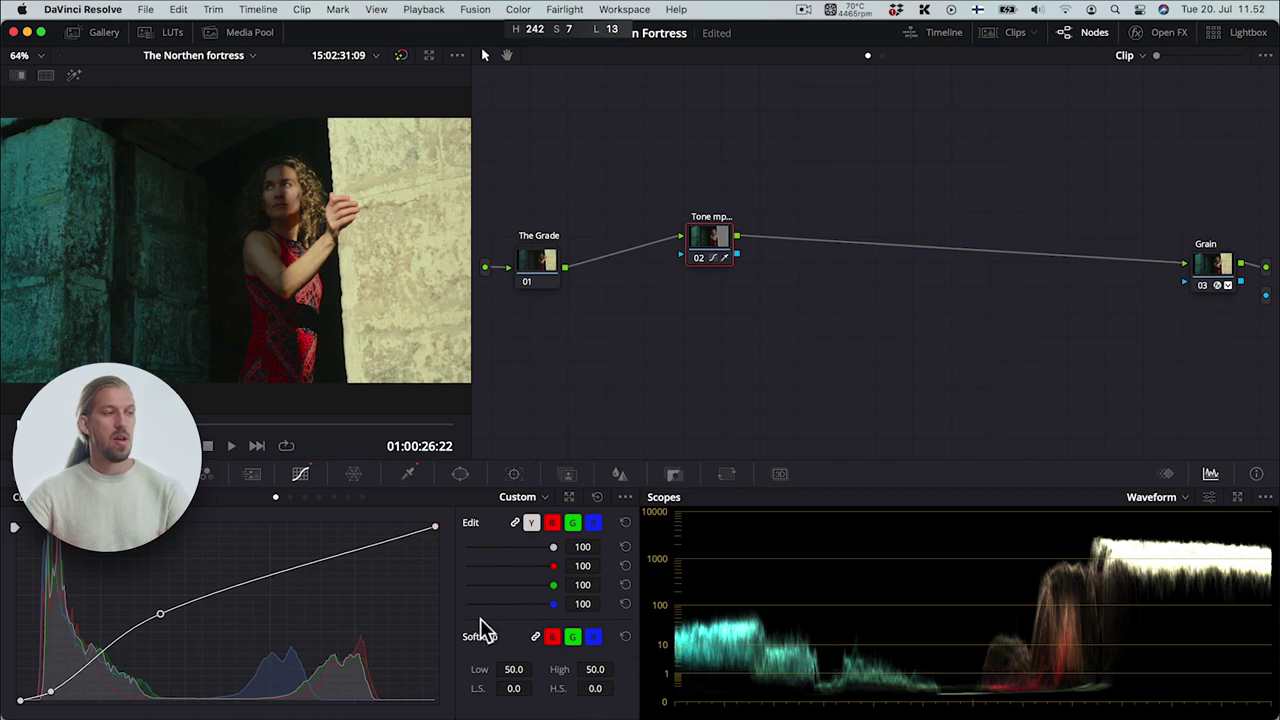
pyautogui.hotkey('ctrl', 'd')
pyautogui.hotkey('ctrl', 'd')
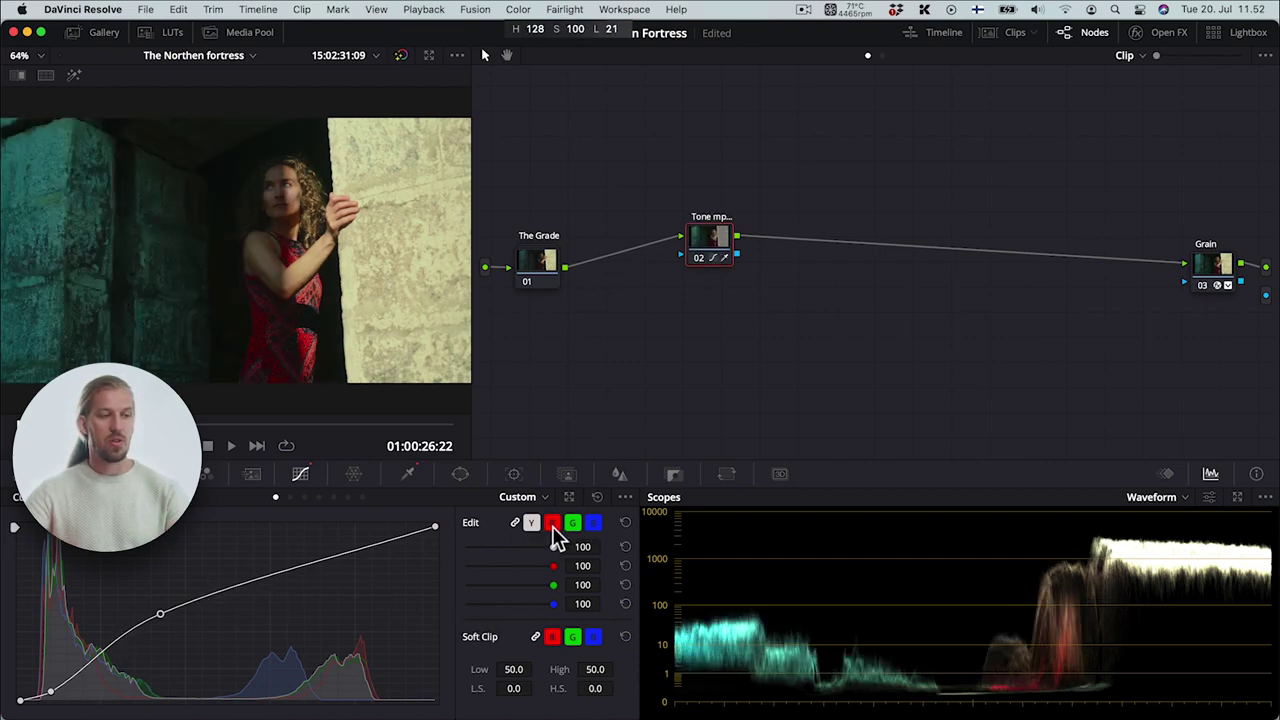
# Reset the tone map node's curves and shape only the Y curve, lifting the lower midtones and pulling down the deepest shadows.
pyautogui.click(597, 497)
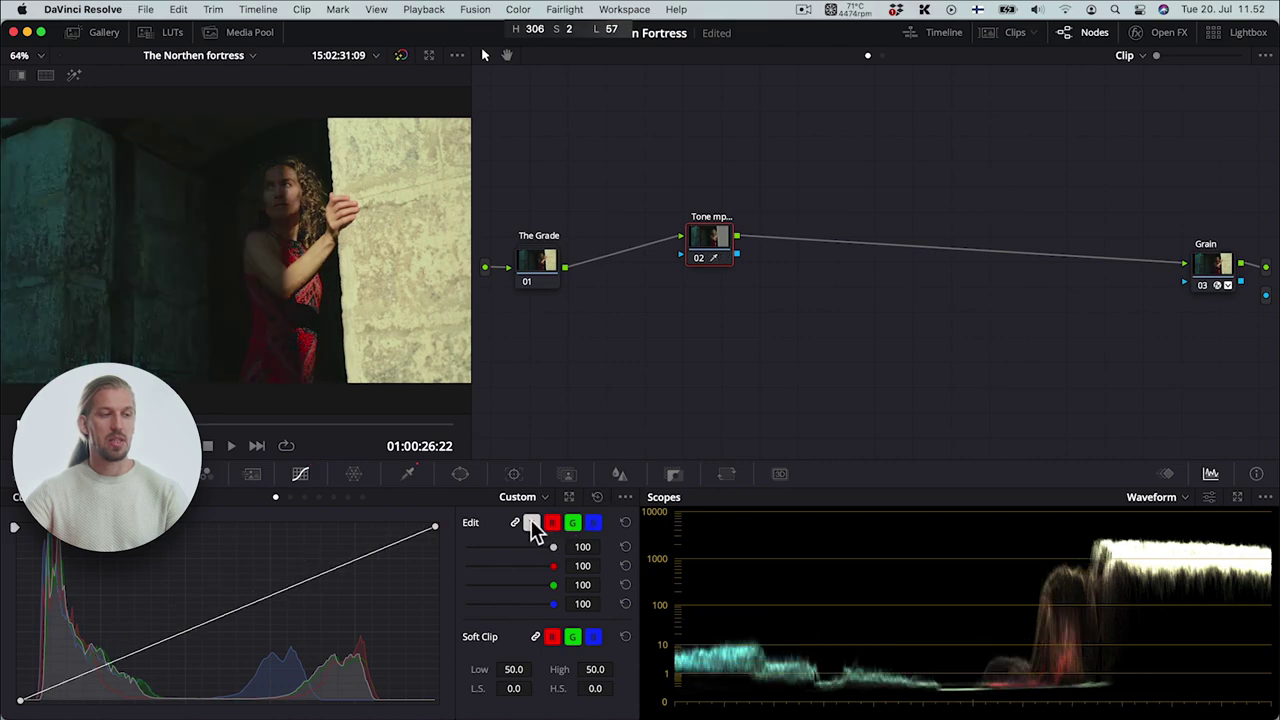
pyautogui.click(531, 522)
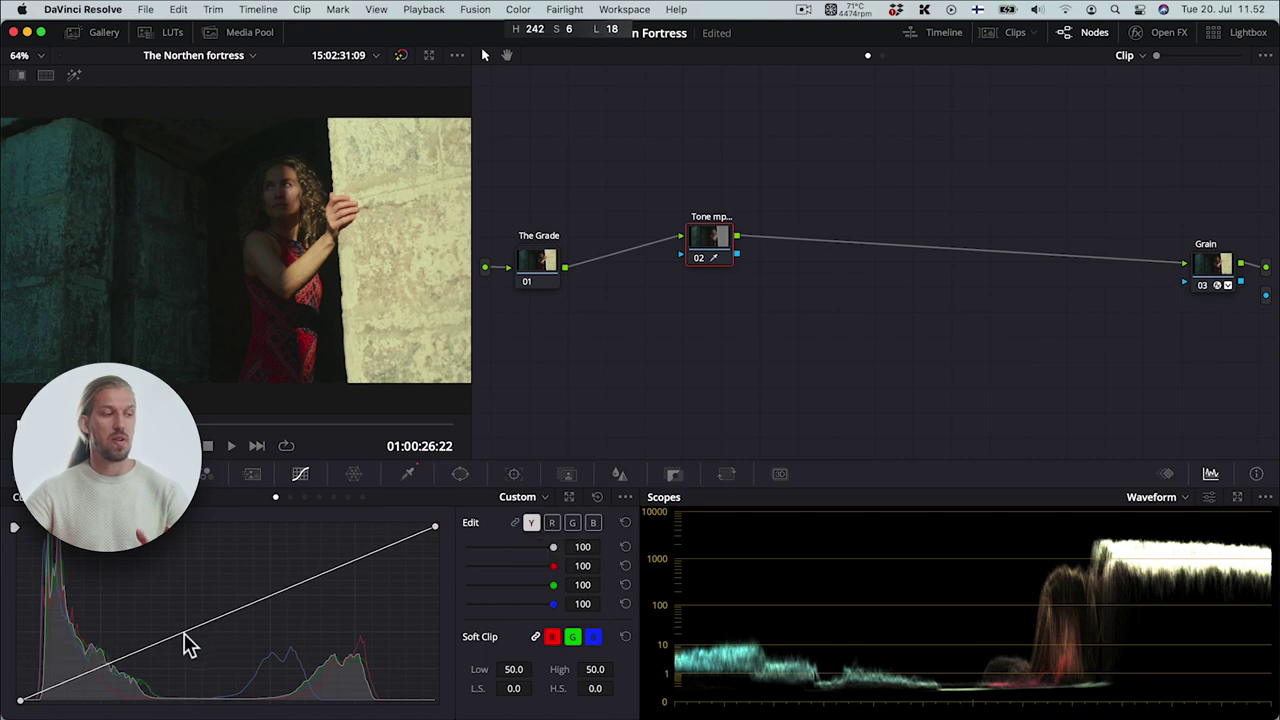
pyautogui.moveTo(184, 633); pyautogui.dragTo(162, 627)
pyautogui.click(37, 688)
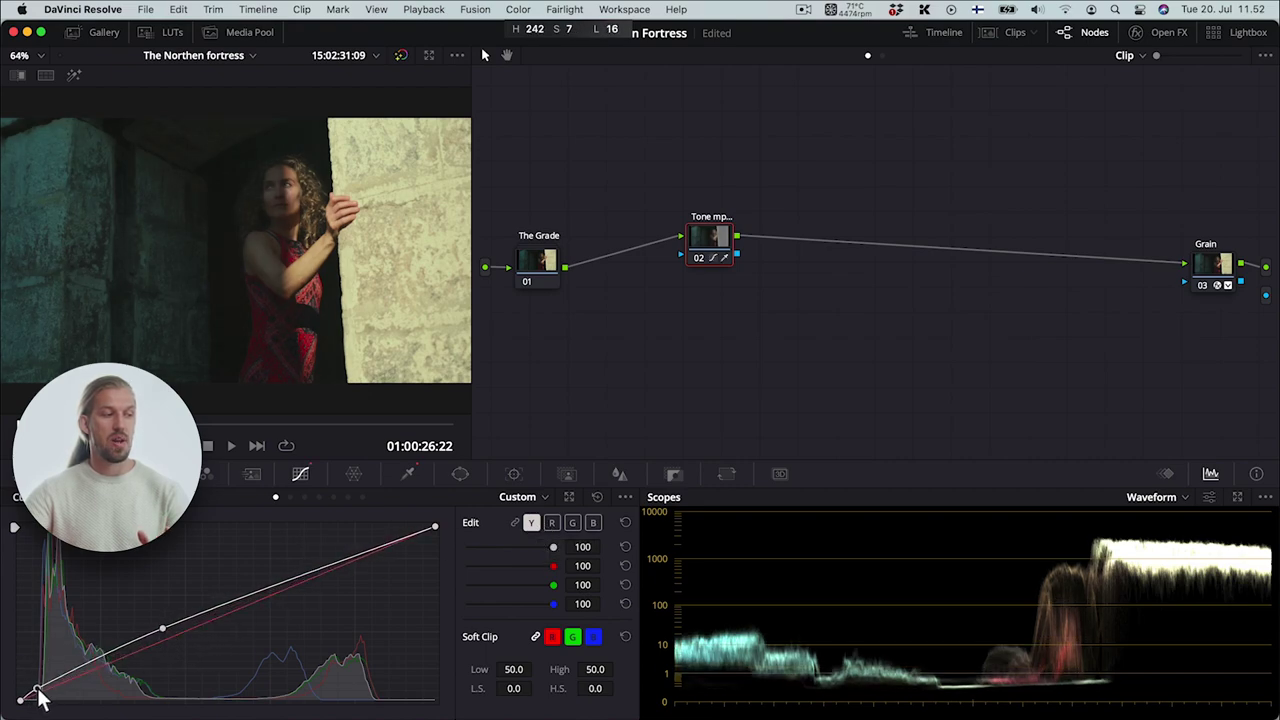
pyautogui.moveTo(37, 692); pyautogui.dragTo(40, 700)
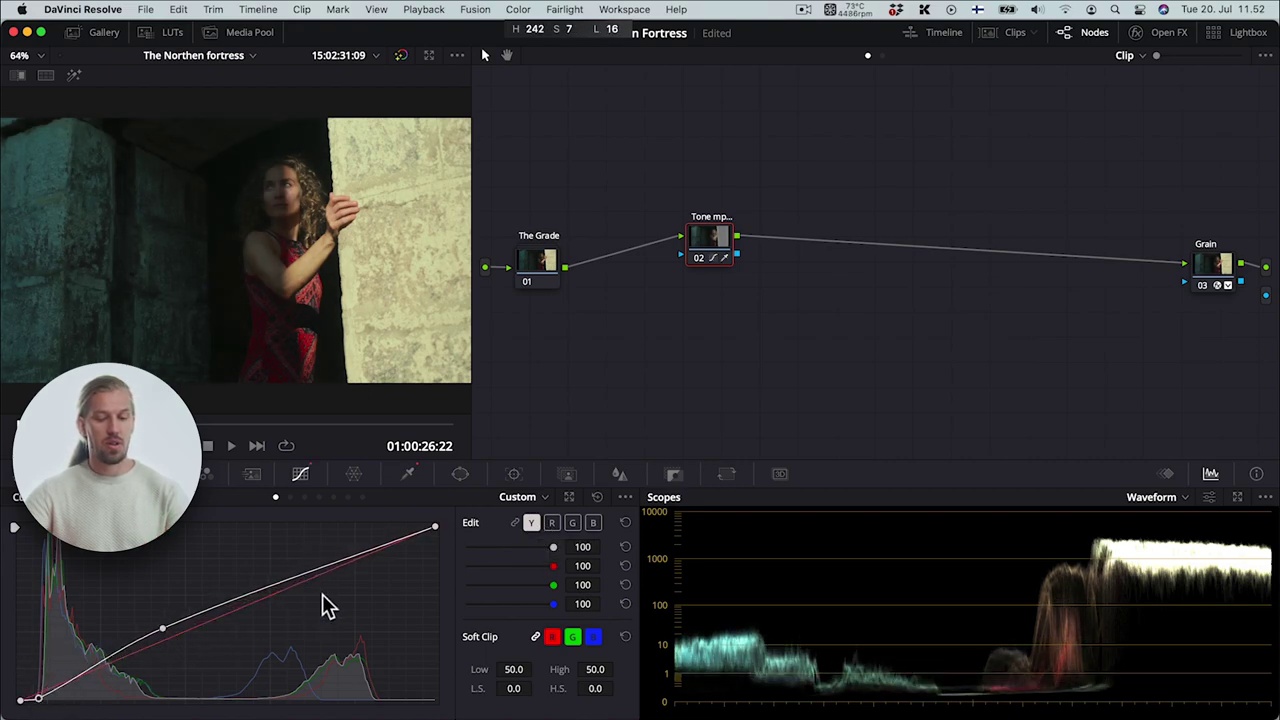
# Toggle the tone map node off and on to examine how the luminance-only curve affects the shadows and their colour.
pyautogui.press('super+d')
pyautogui.press('super+d')
pyautogui.press('super+d')
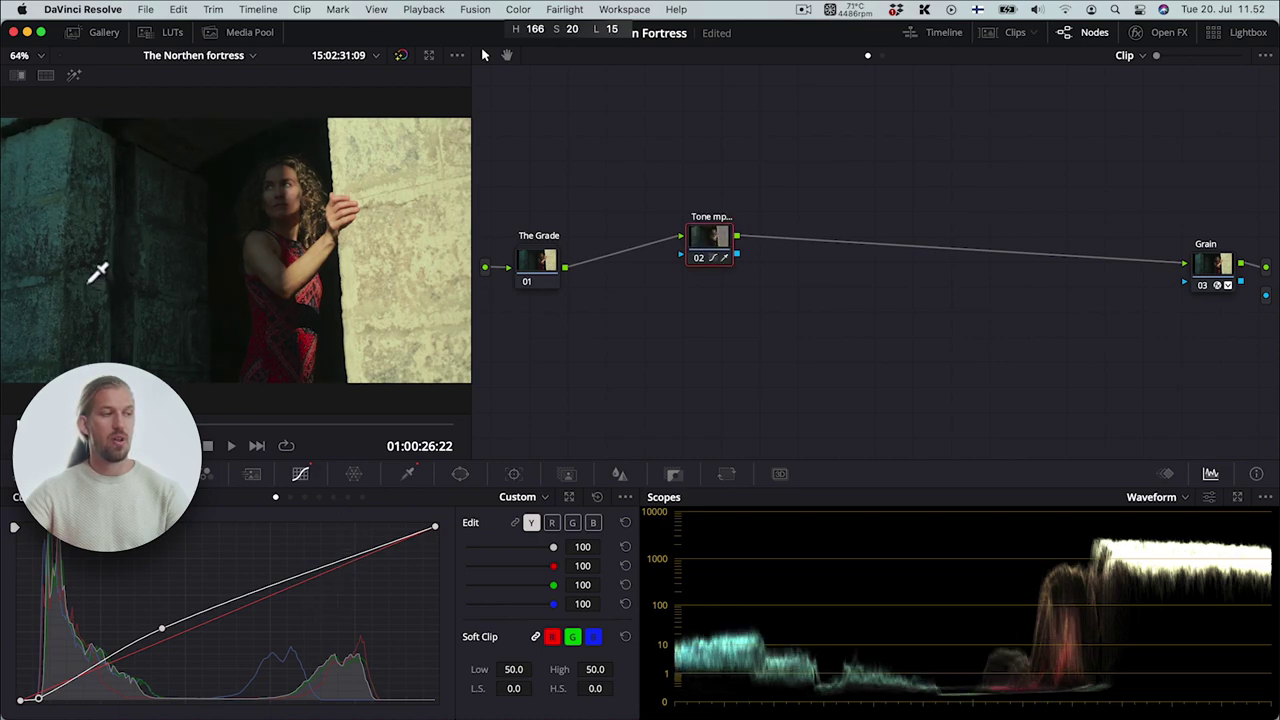
pyautogui.press('super+d')
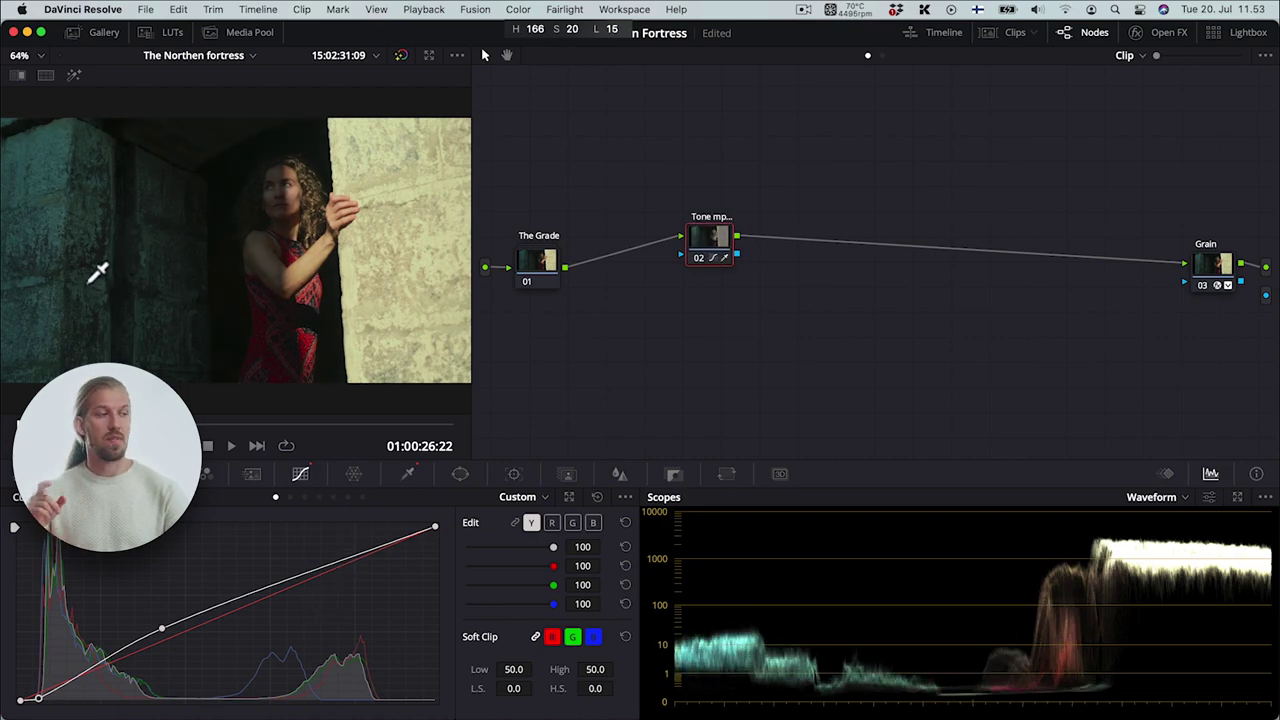
pyautogui.press('super+d')
pyautogui.press('super+d')
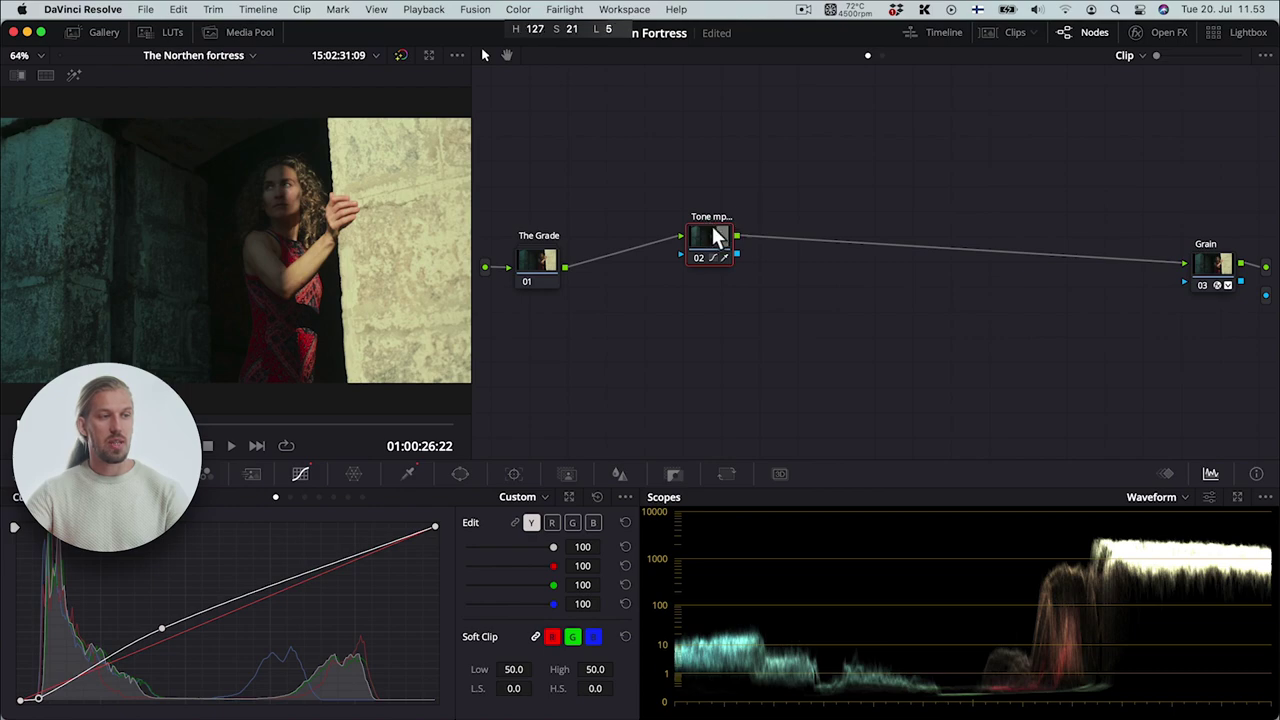
# Add a layer node labelled HL Tone below the tone map node, relabel the original as SH tone, and space the two apart.
pyautogui.hotkey('alt', 'l')
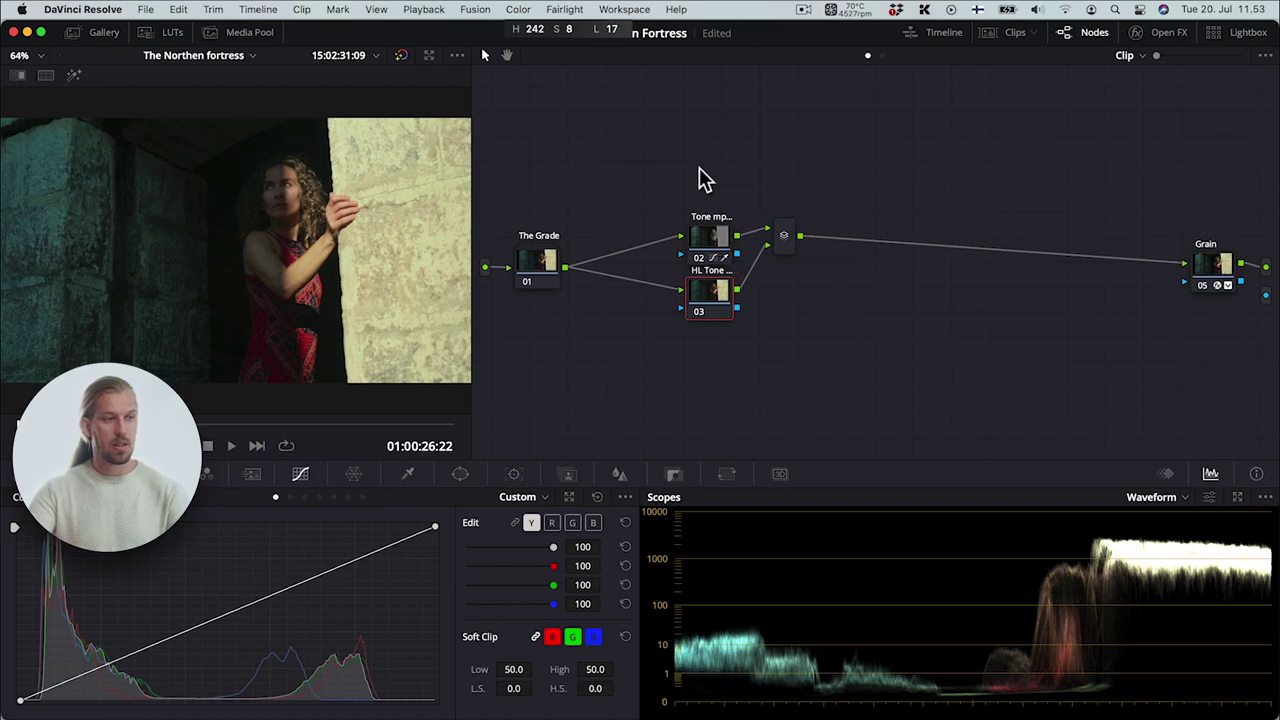
pyautogui.click(712, 240)
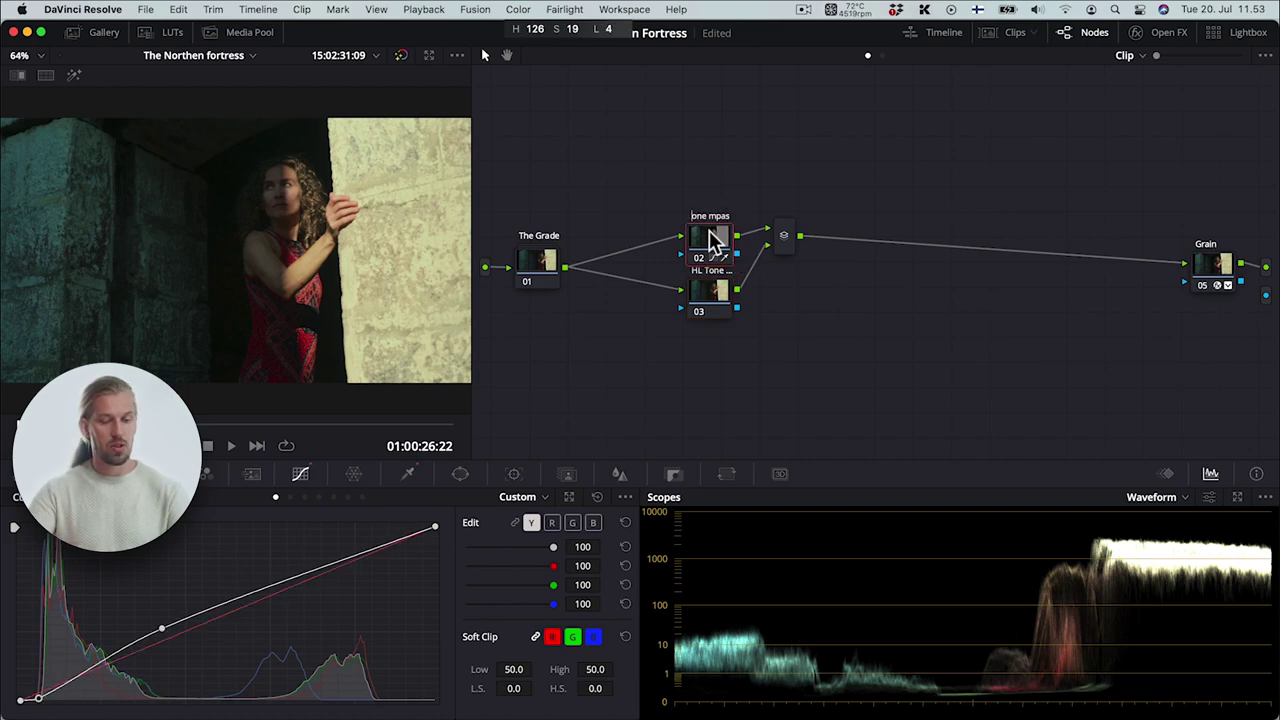
pyautogui.write('t')
pyautogui.press('Return')
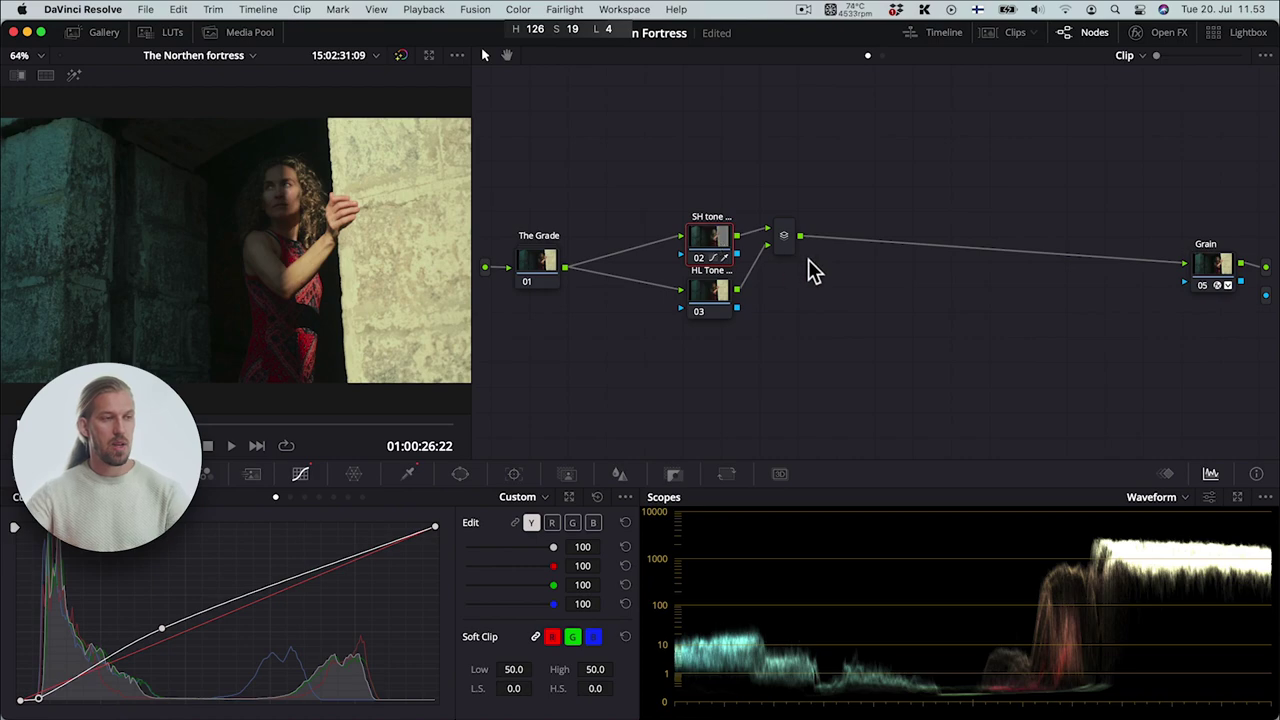
pyautogui.moveTo(698, 300); pyautogui.dragTo(693, 327)
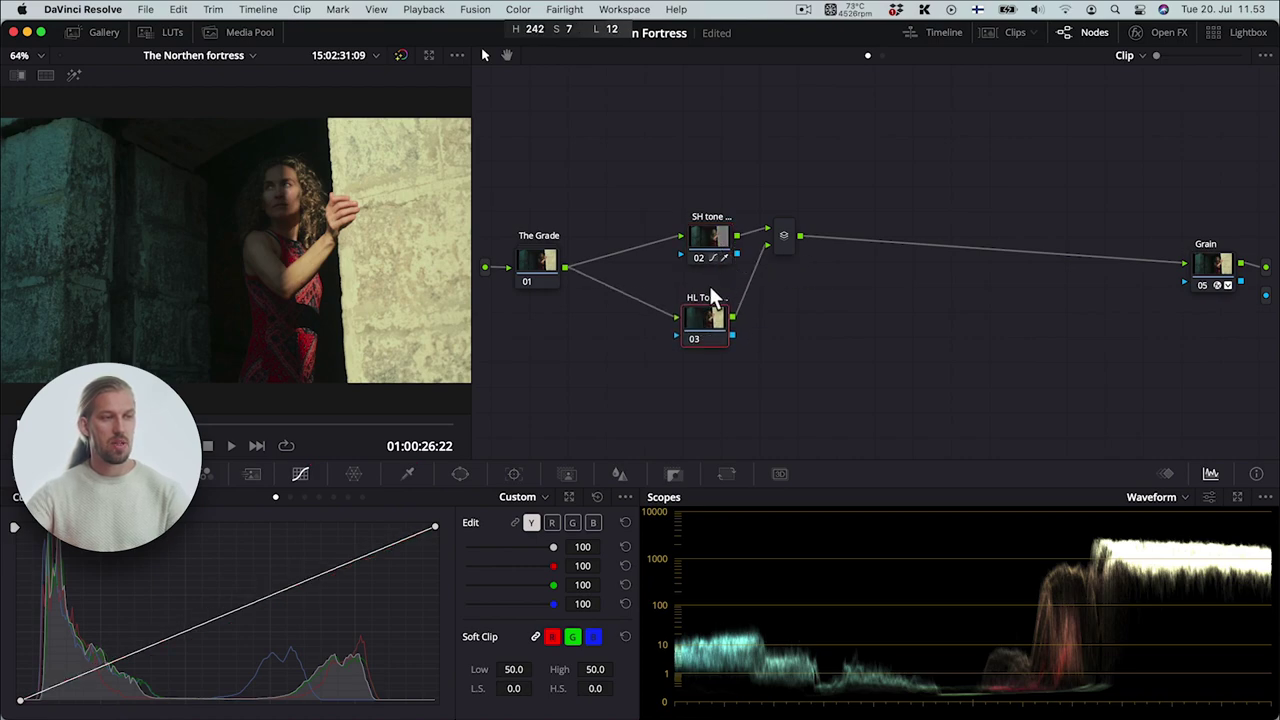
# Invert the SH key feeding the HL Tone node, check the matte in highlight view, and tidy the two nodes' placement.
pyautogui.click(673, 474)
pyautogui.click(592, 519)
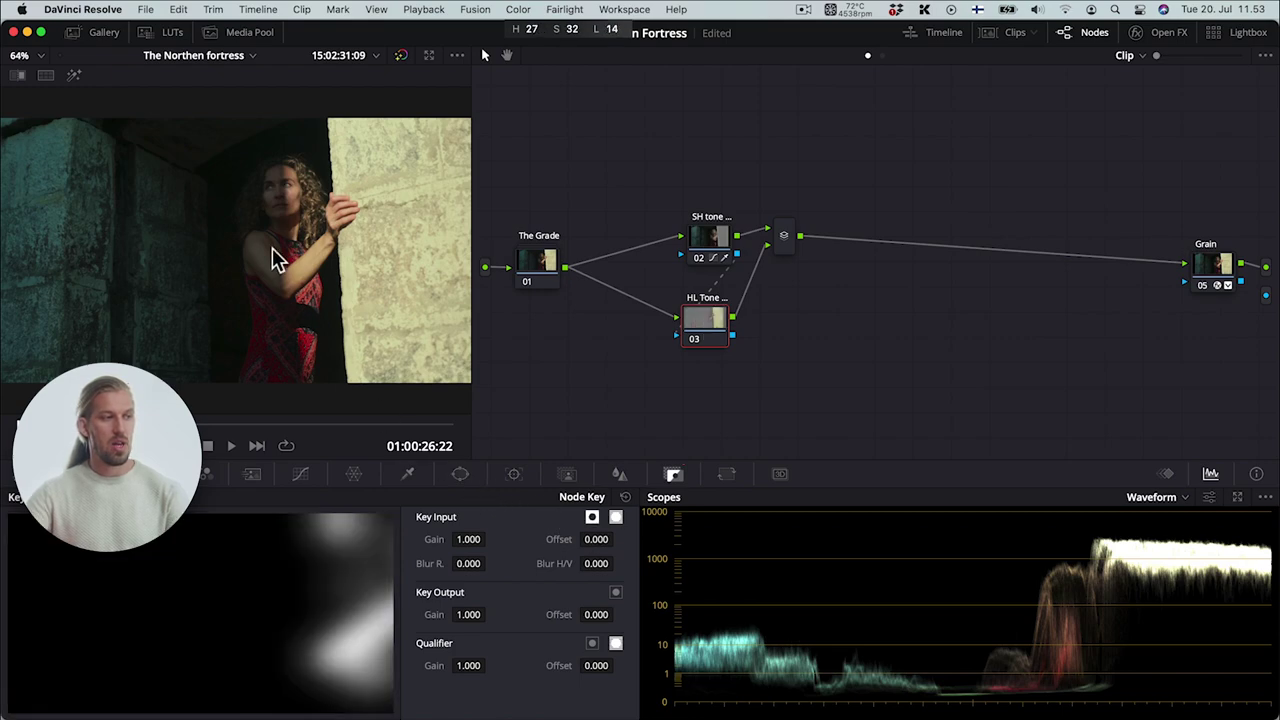
pyautogui.hotkey('shift', 'h')
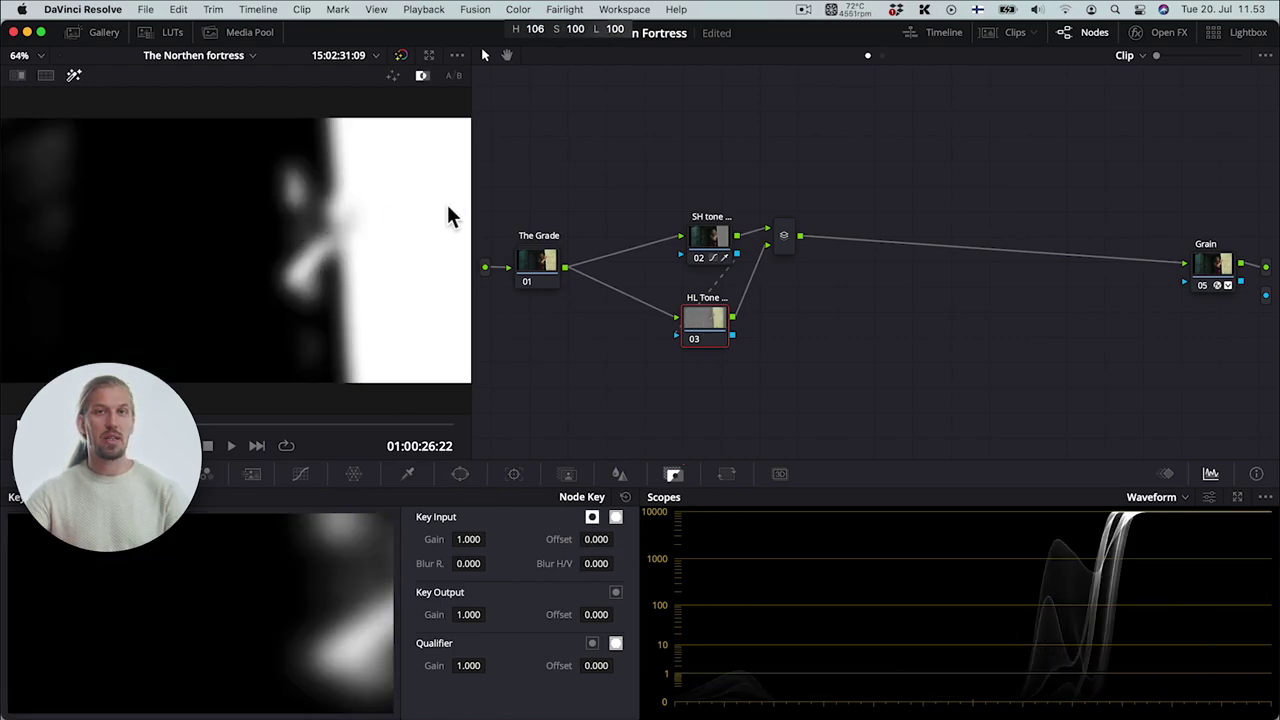
pyautogui.hotkey('shift', 'h')
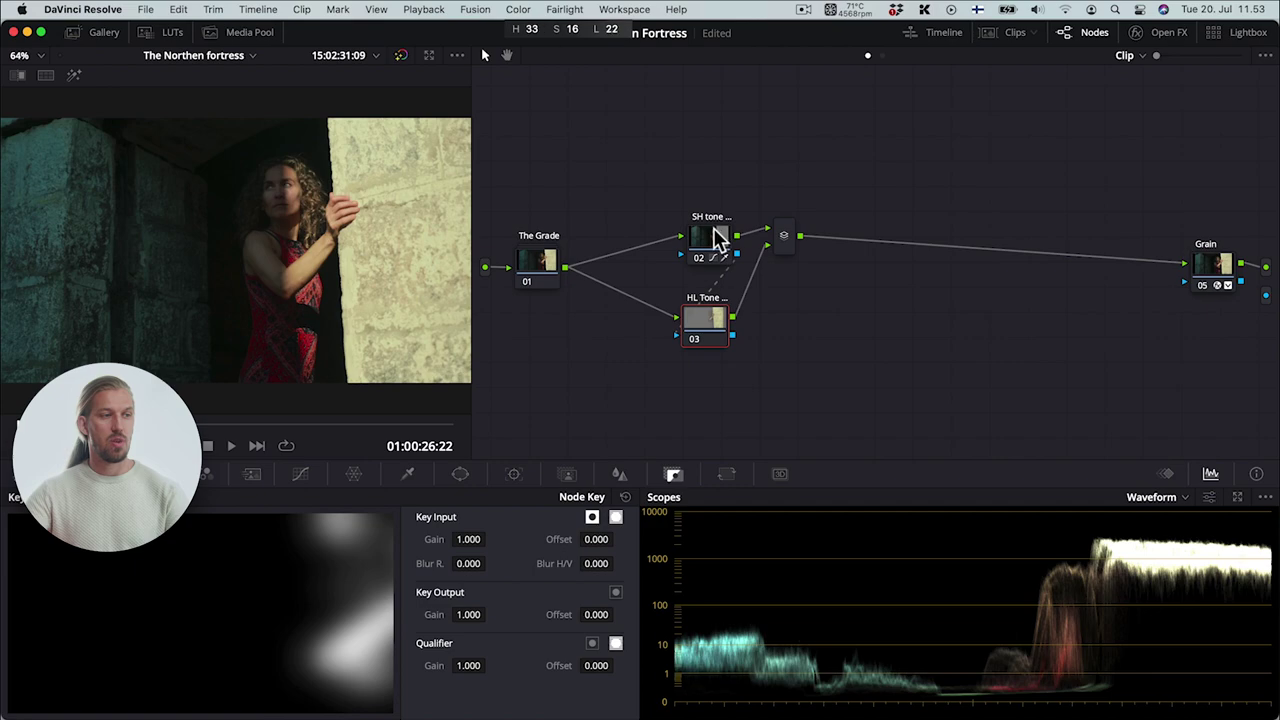
pyautogui.moveTo(714, 229); pyautogui.dragTo(707, 217)
pyautogui.moveTo(712, 309)
pyautogui.mouseDown()
pyautogui.moveTo(682, 285)
pyautogui.moveTo(704, 287)
pyautogui.mouseUp()
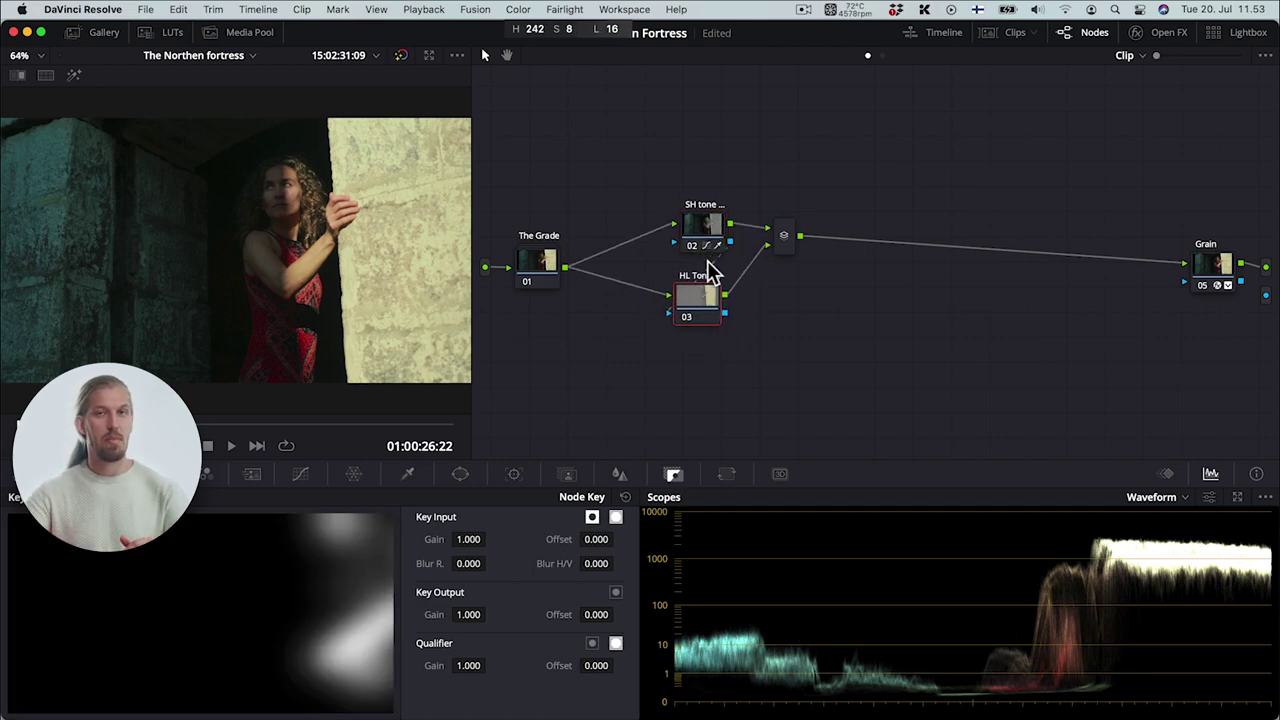
# Shape the HL Tone node's Y curve by lowering the upper midtones and raising the highlights to add highlight contrast.
pyautogui.click(302, 474)
pyautogui.moveTo(279, 593); pyautogui.dragTo(288, 601)
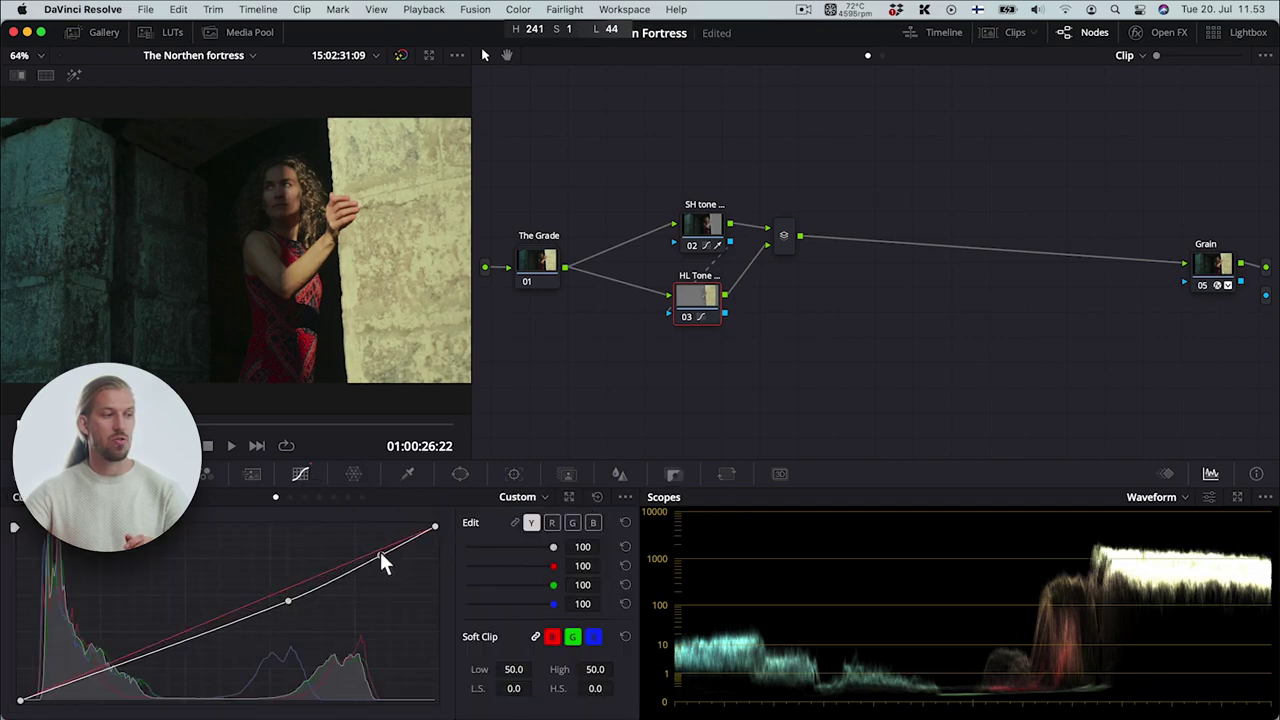
pyautogui.moveTo(380, 551); pyautogui.dragTo(377, 543)
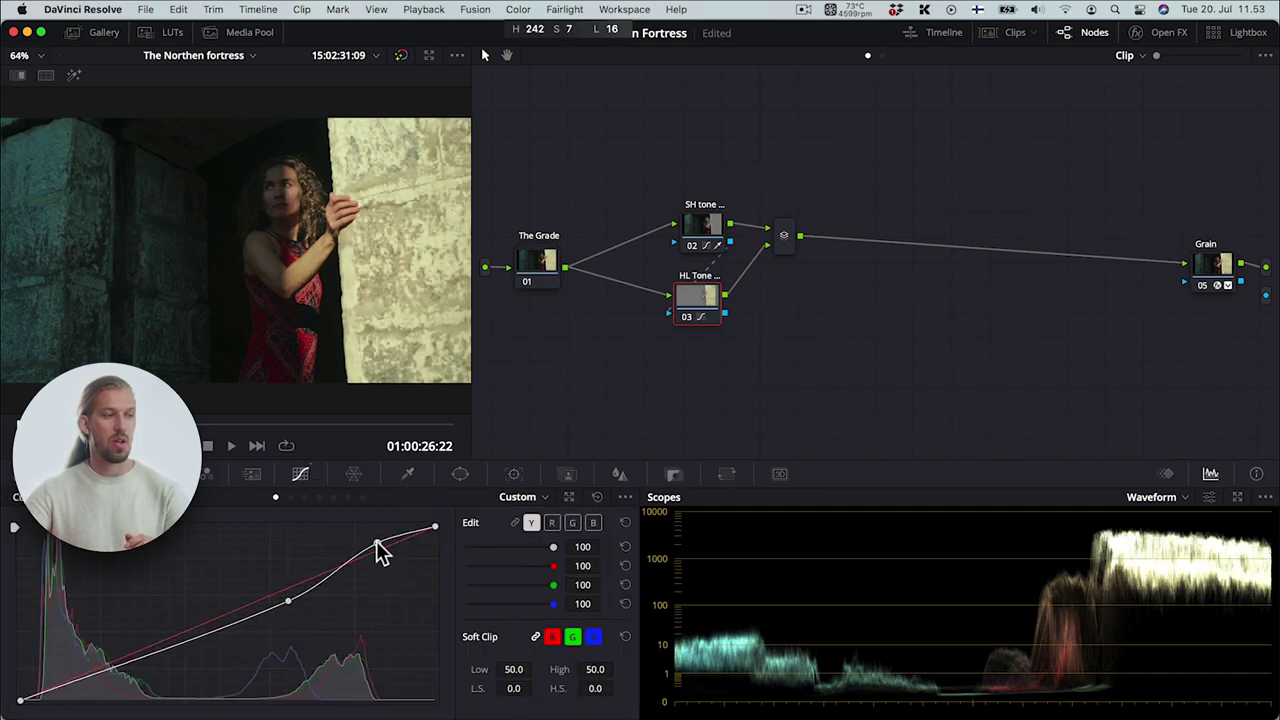
# Link all channels of the HL Tone node's curve and fine-tune its upper-midtone and highlight points.
pyautogui.click(515, 523)
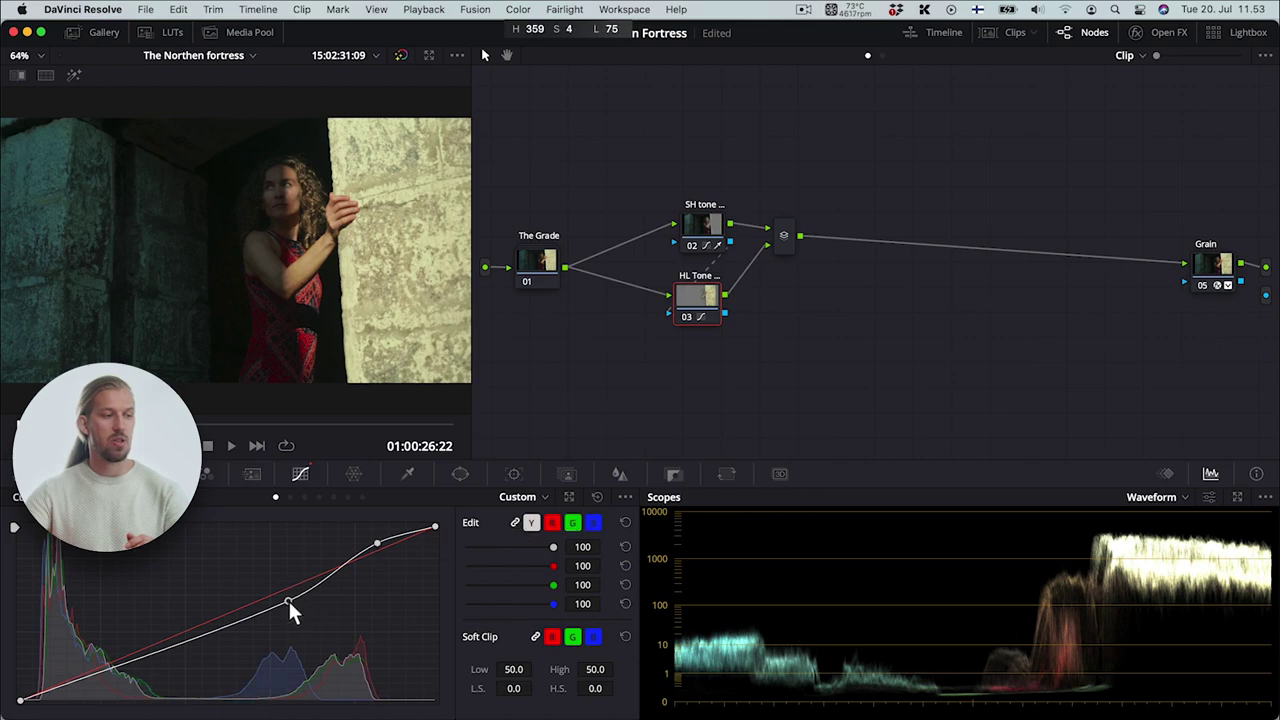
pyautogui.moveTo(288, 600); pyautogui.dragTo(292, 598)
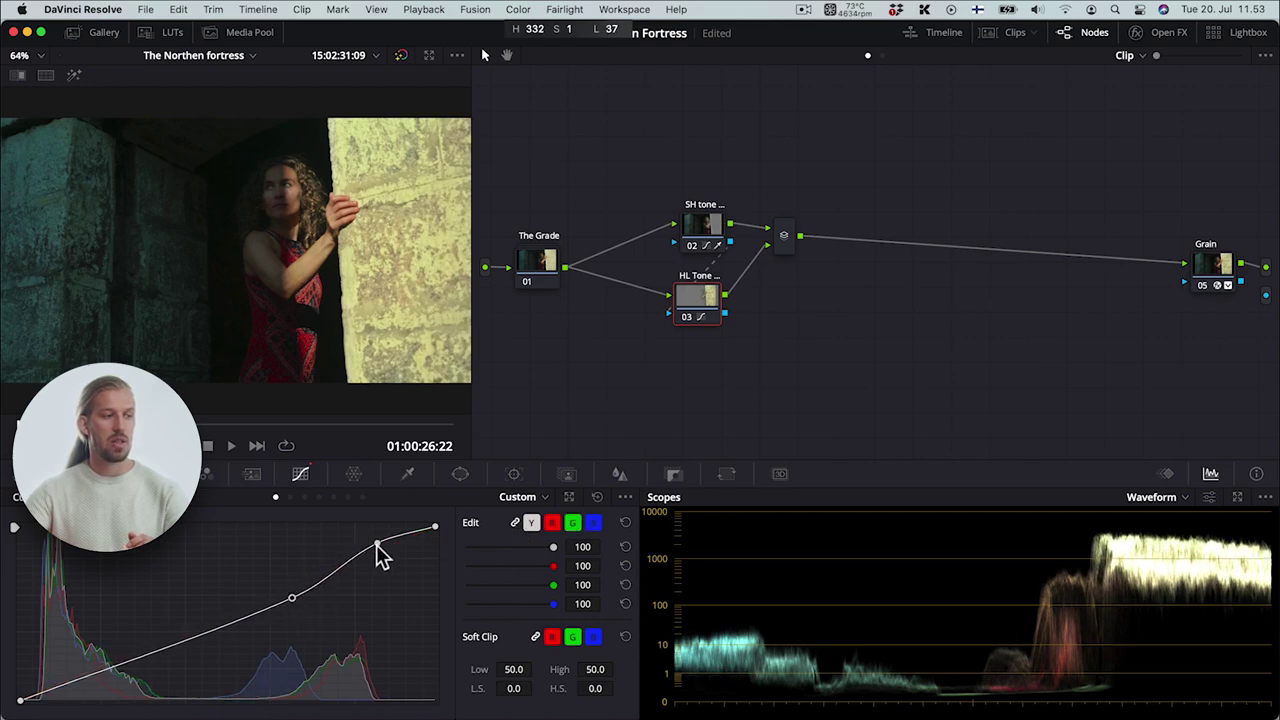
pyautogui.moveTo(377, 544); pyautogui.dragTo(382, 546)
pyautogui.moveTo(292, 597); pyautogui.dragTo(286, 599)
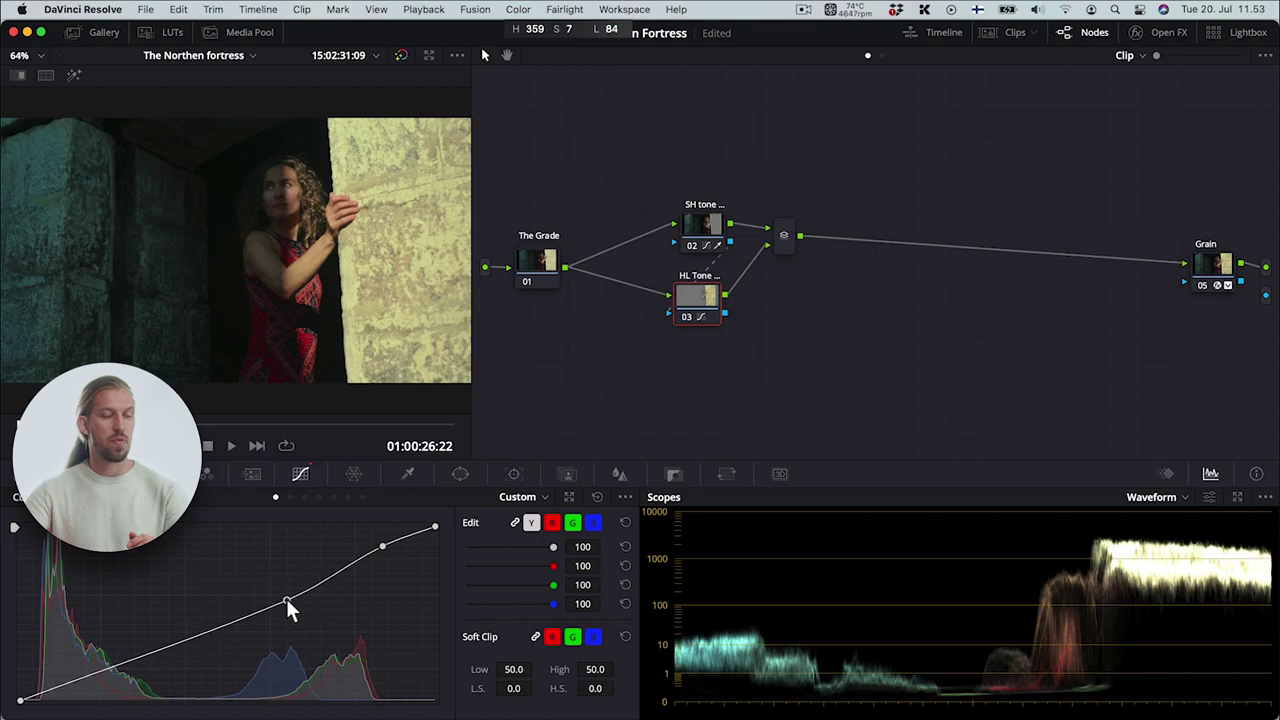
# Select both tone nodes with their layer mixer and compare the shot with them off and on, including at full-screen size.
pyautogui.moveTo(805, 150); pyautogui.dragTo(710, 323)
pyautogui.press('super+d')
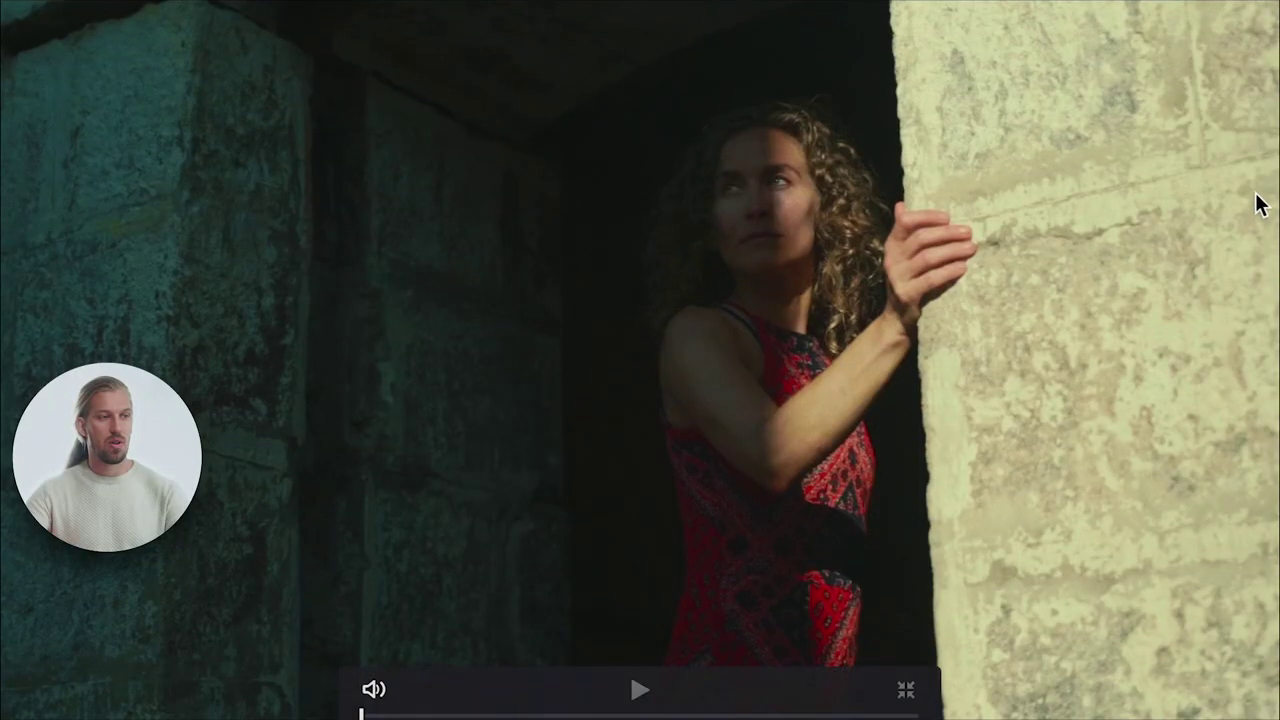
pyautogui.press('super+d')
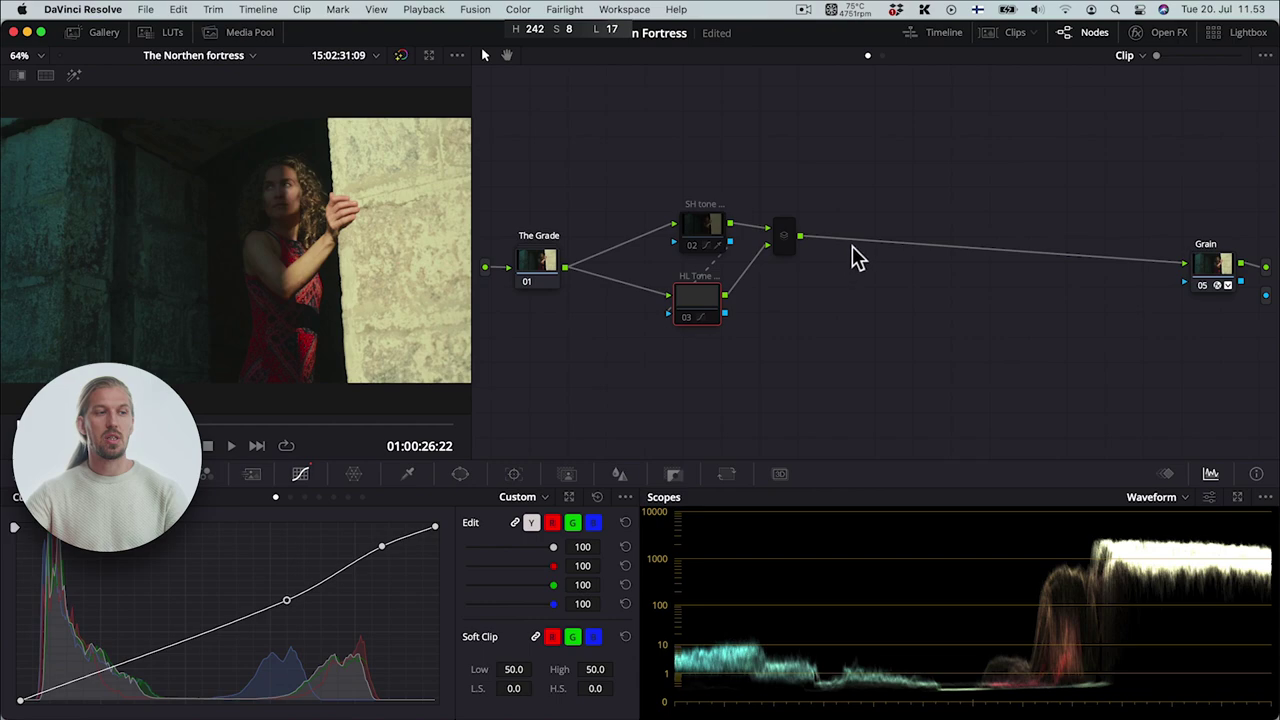
pyautogui.moveTo(836, 149); pyautogui.dragTo(680, 344)
pyautogui.press('super+d')
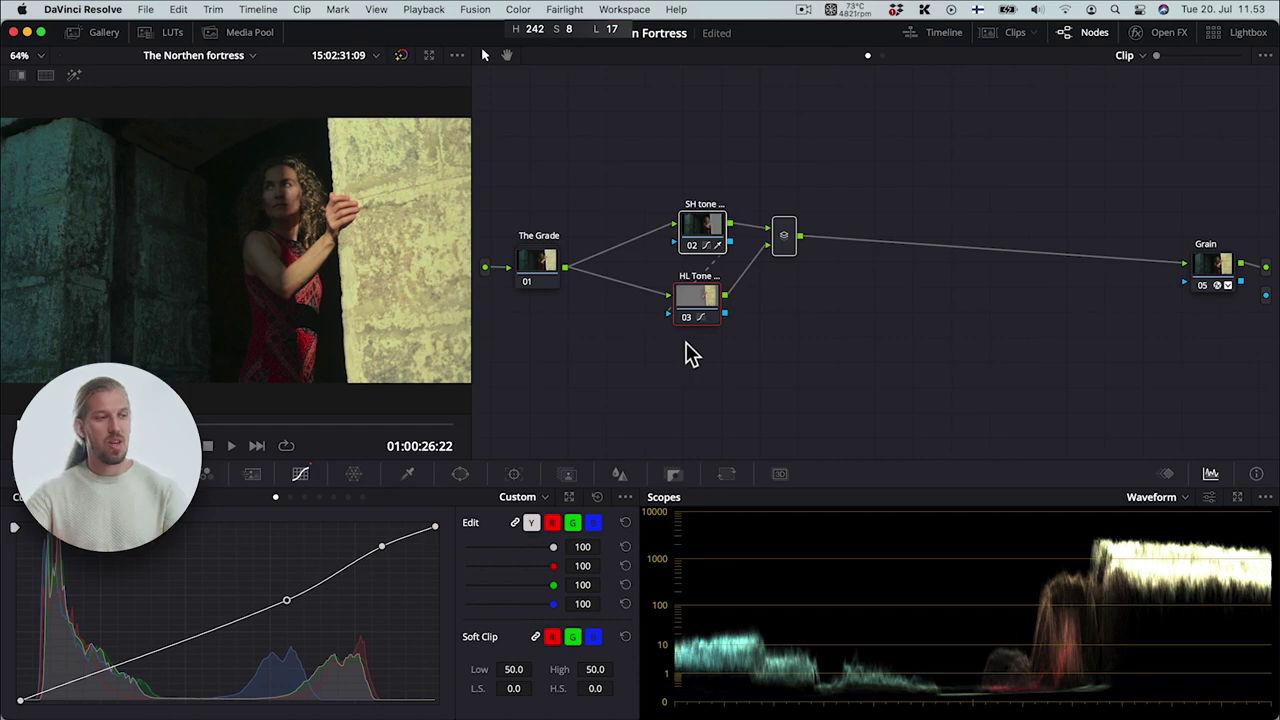
# Disable the two tone nodes with their mixer, and set Mid/Detail to 100 on an MD node placed after them.
pyautogui.press('super+d')
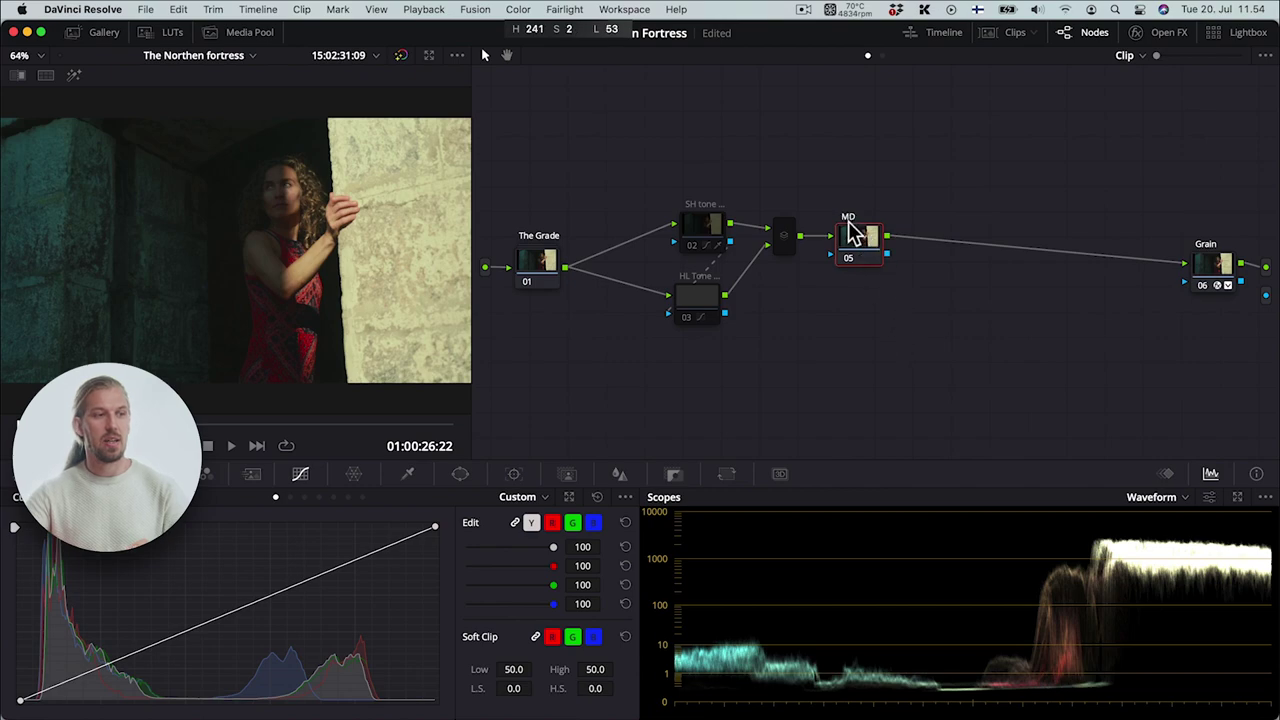
pyautogui.moveTo(850, 224); pyautogui.dragTo(882, 226)
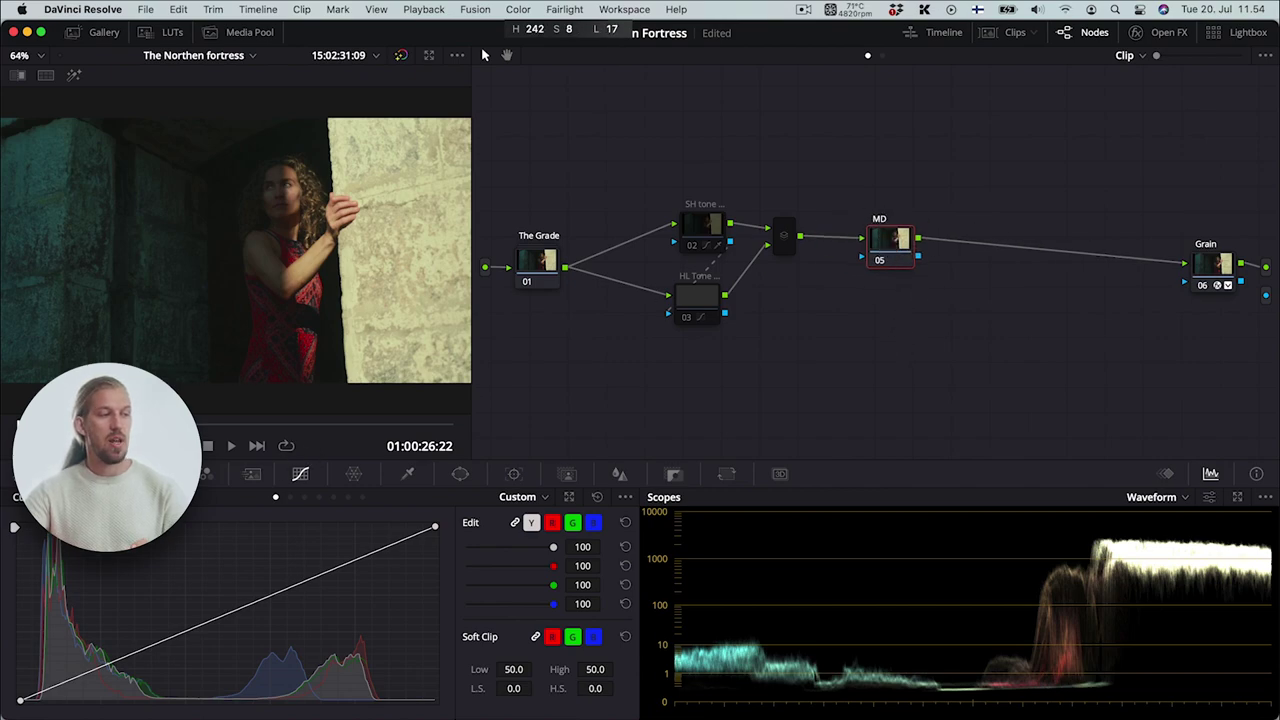
pyautogui.click(111, 473)
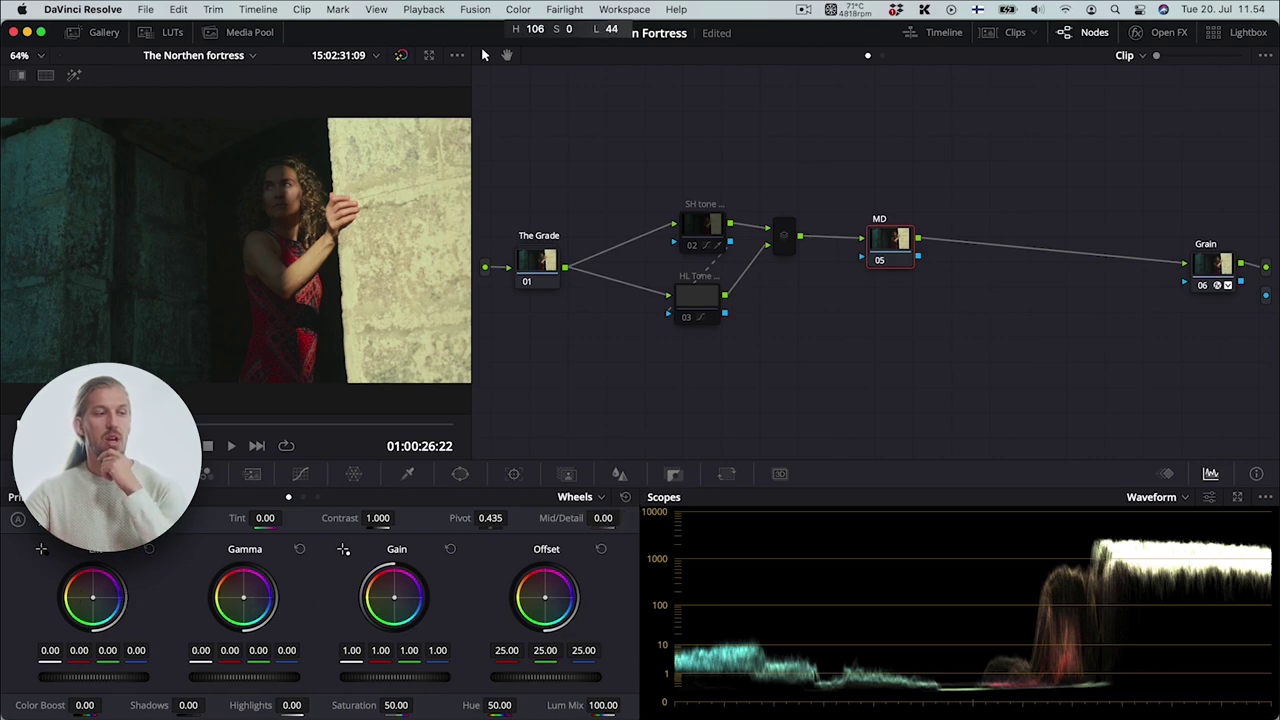
pyautogui.moveTo(625, 517); pyautogui.dragTo(1271, 540)
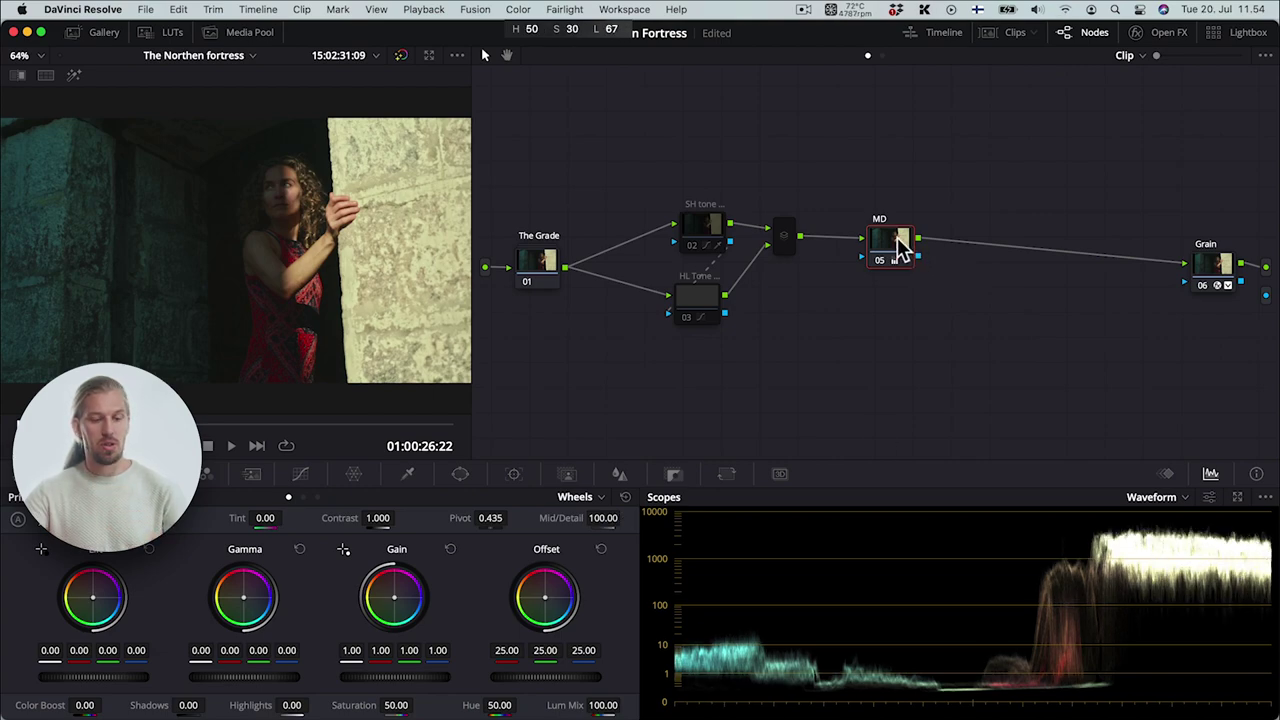
# Compare the shot with the MD node off and on while checking the highlights in the waveform.
pyautogui.press('super+d')
pyautogui.press('super+d')
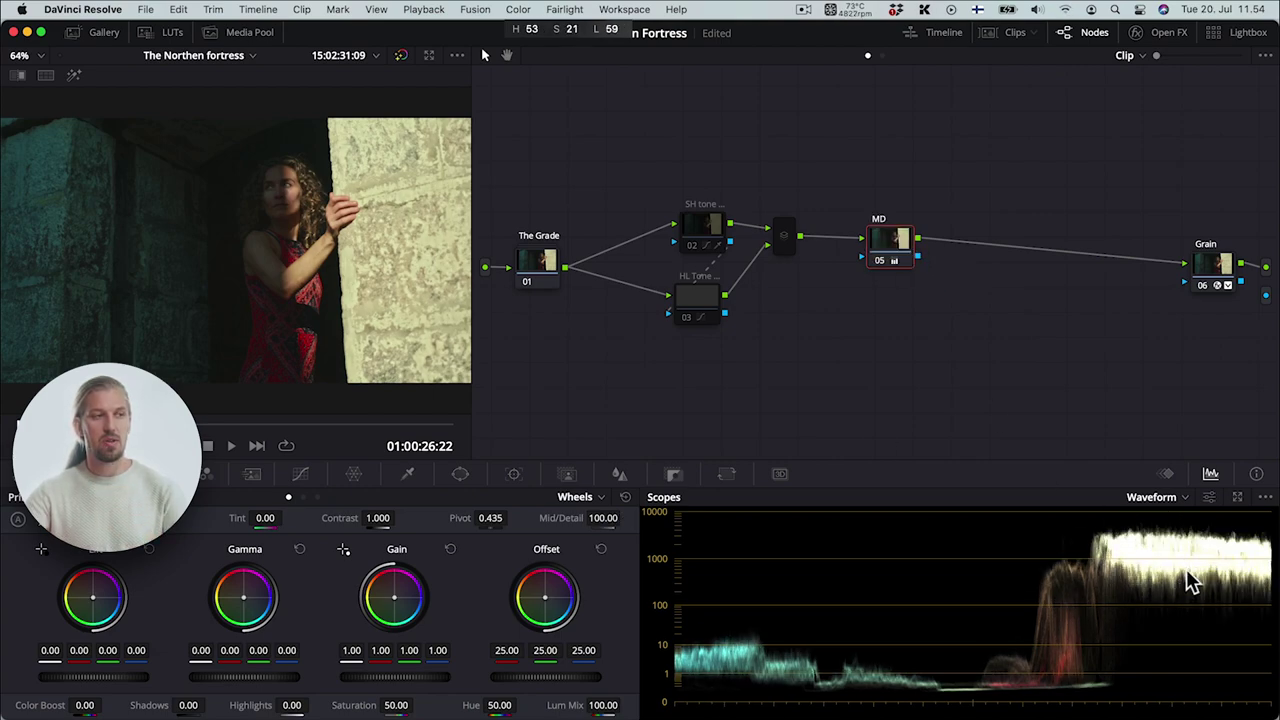
pyautogui.press('super+d')
pyautogui.press('super+d')
pyautogui.press('super+d')
pyautogui.press('super+d')
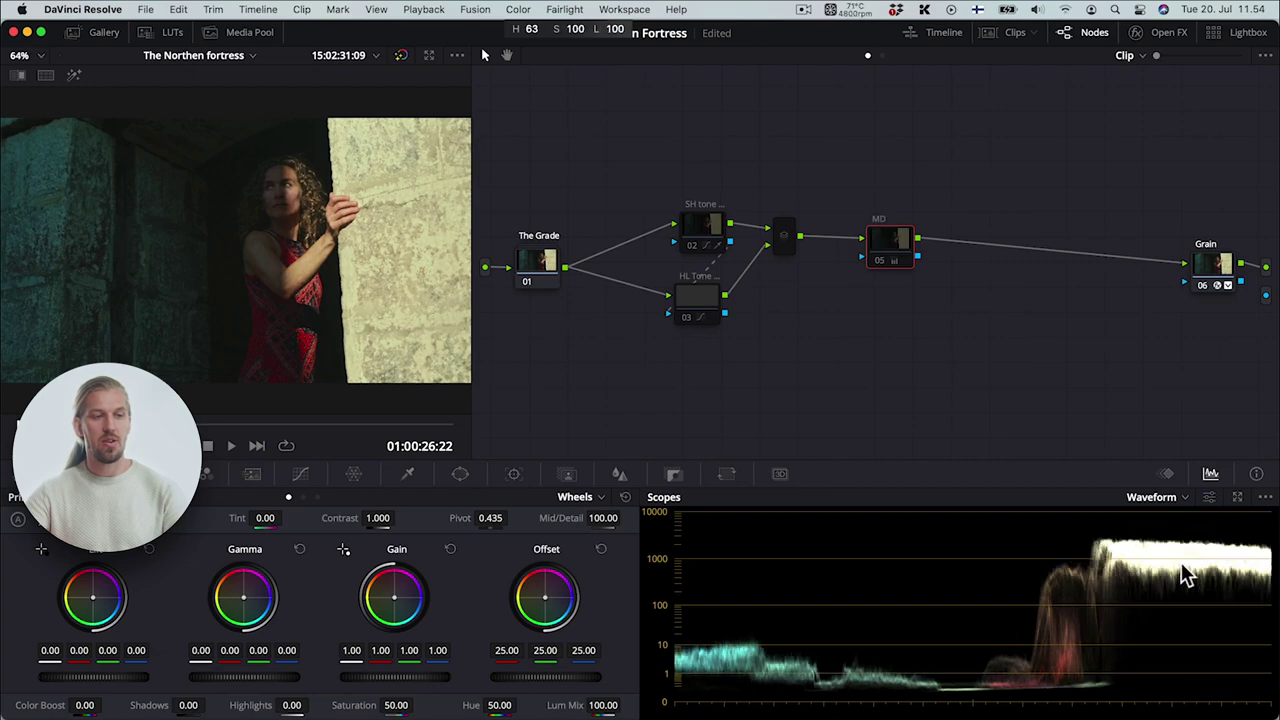
pyautogui.press('super+d')
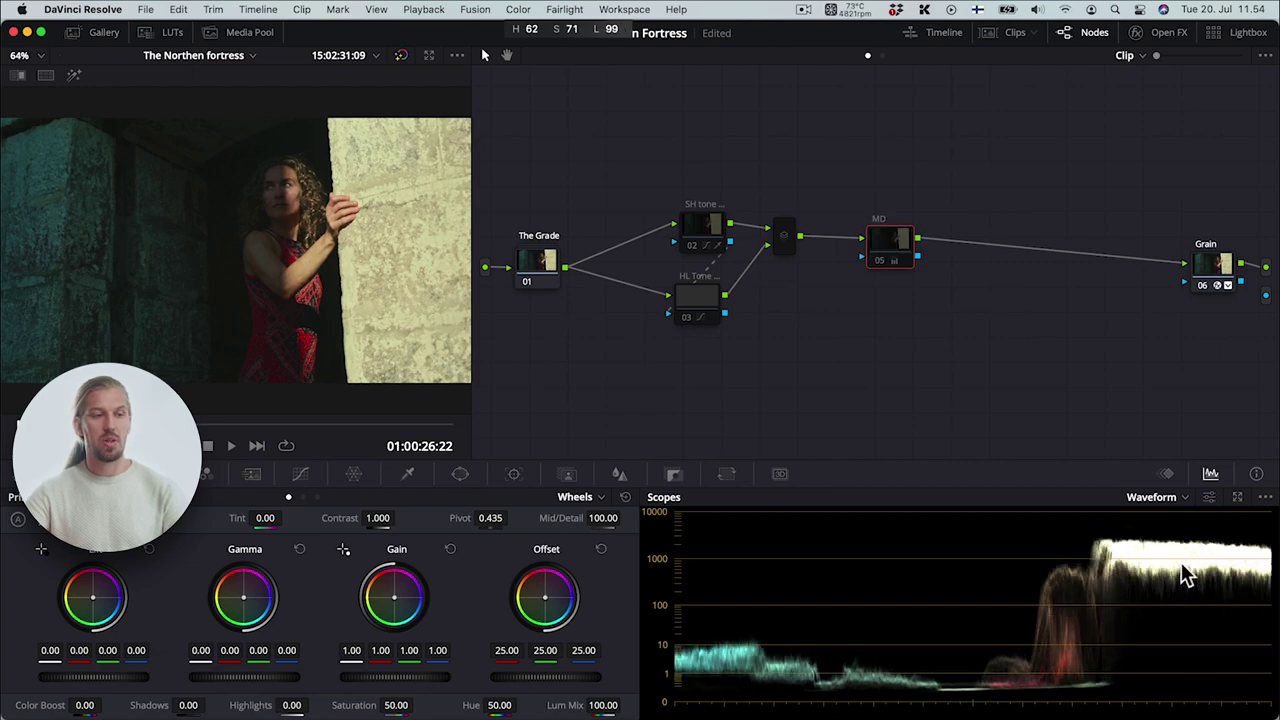
pyautogui.press('super+d')
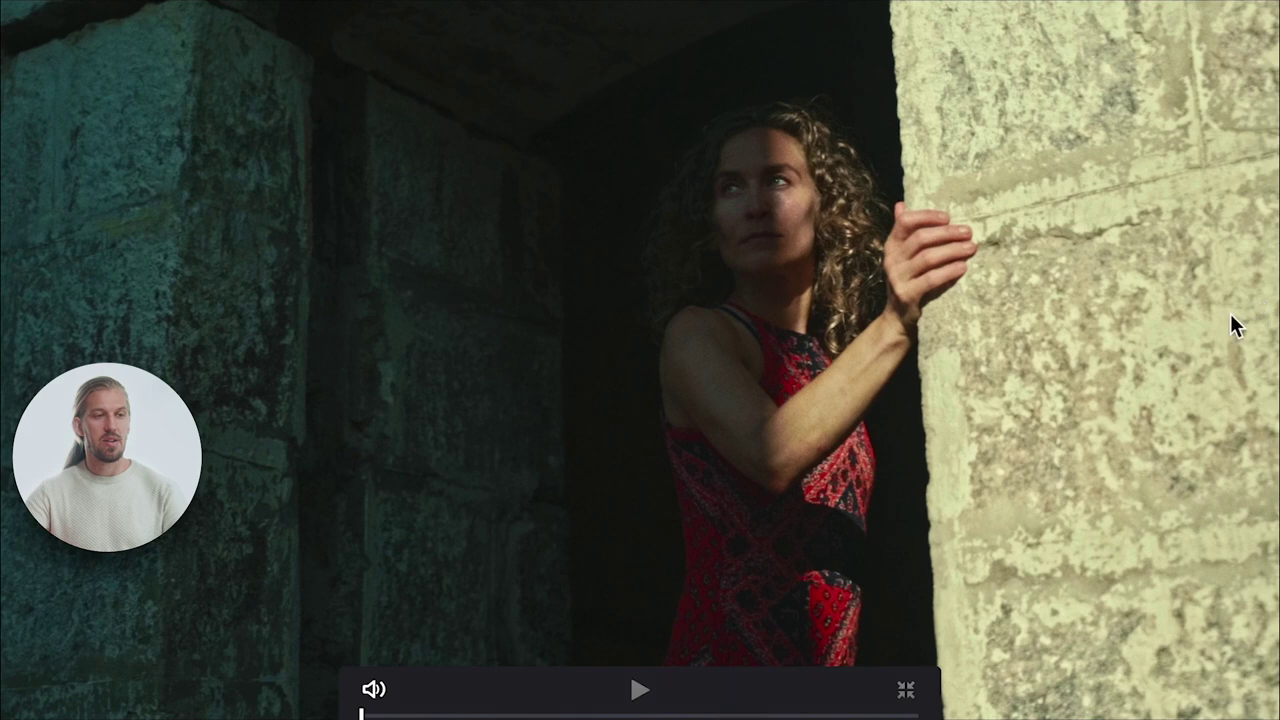
# Compare the MD node off and on at full-screen size, looking at the stone texture and the woman's skin.
pyautogui.press('super+d')
pyautogui.press('super+d')
pyautogui.press('super+d')
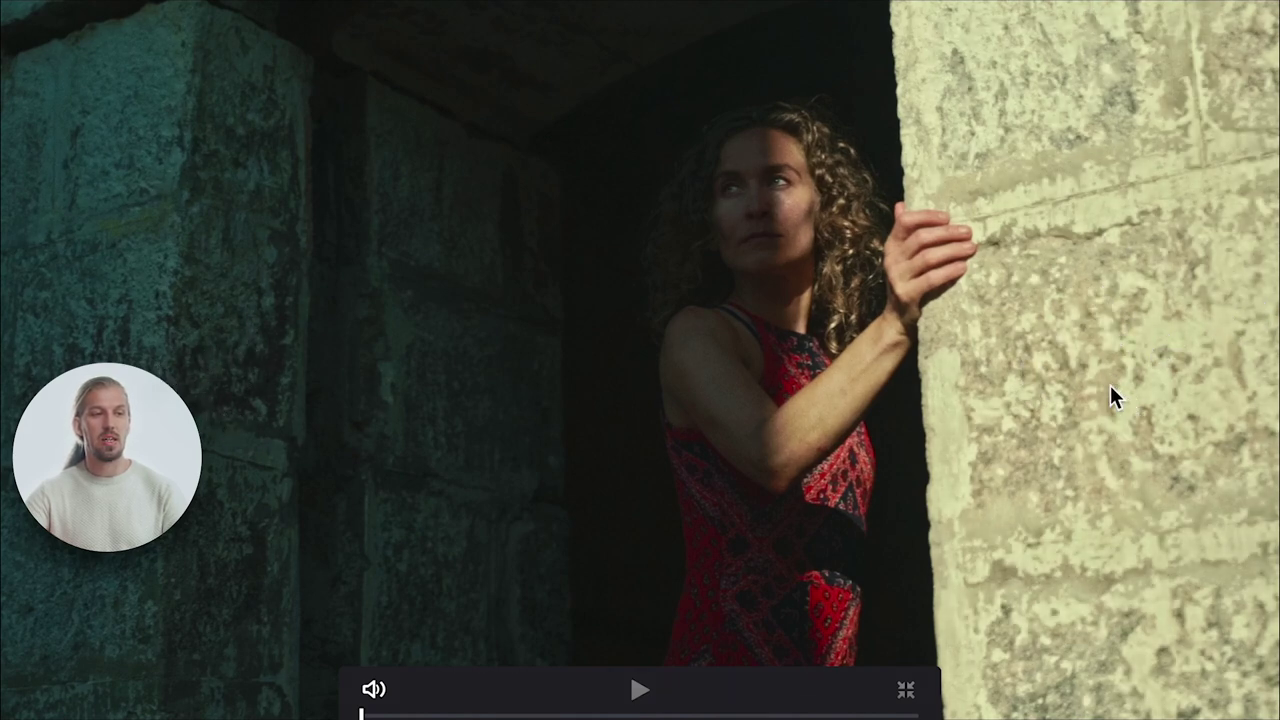
pyautogui.press('super+d')
pyautogui.press('super+d')
pyautogui.press('Escape')
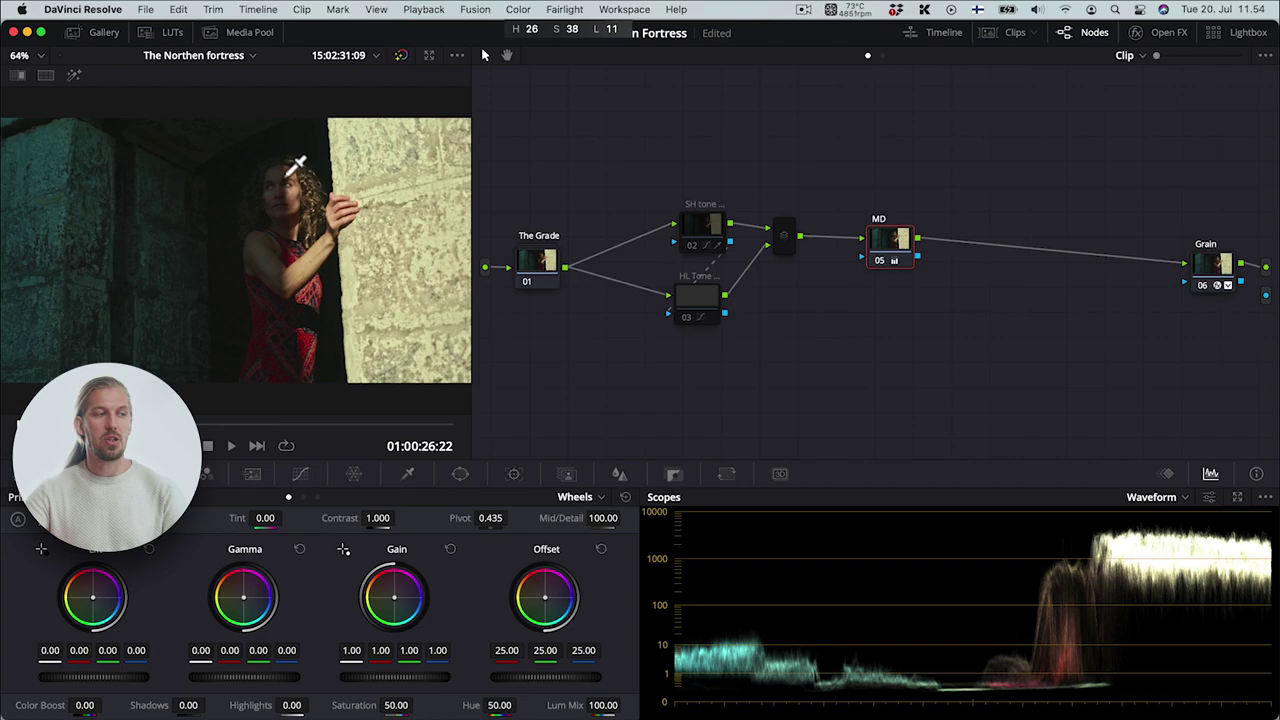
pyautogui.press('super+f')
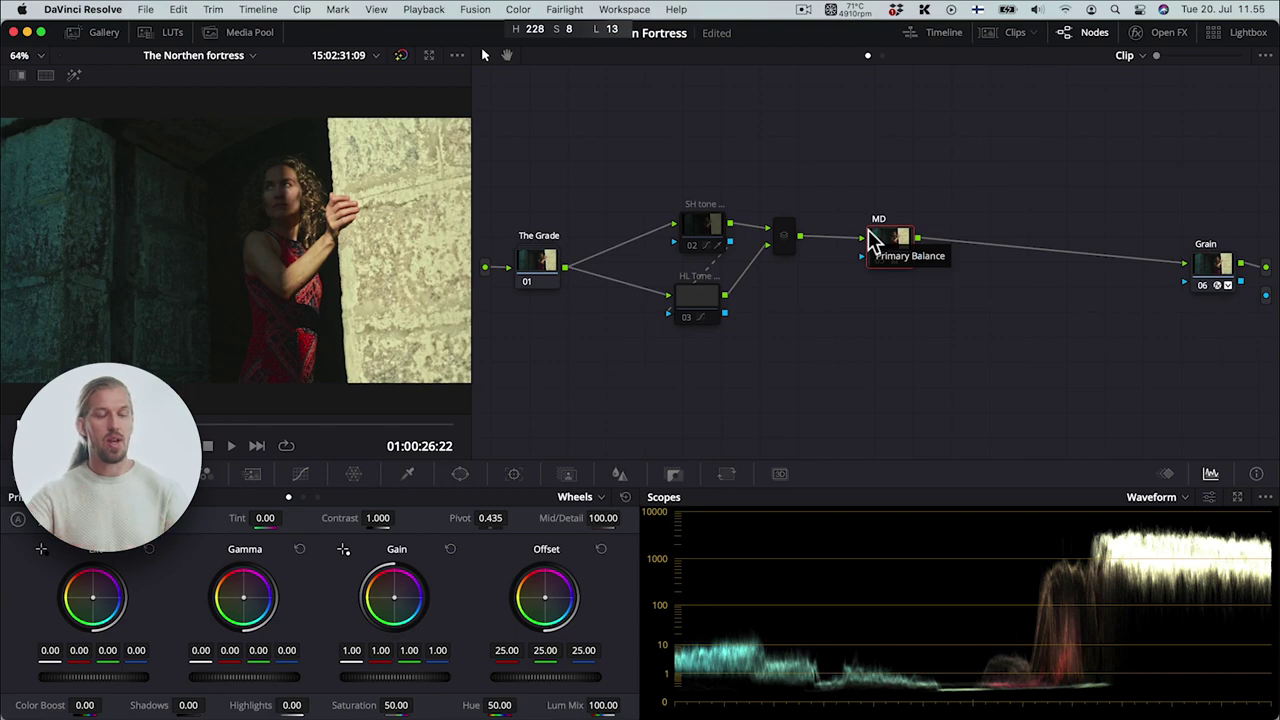
# Key the woman's skin on the MD node by hue with center 38.1 and width 9.8, checking the matte in highlight view.
pyautogui.click(410, 473)
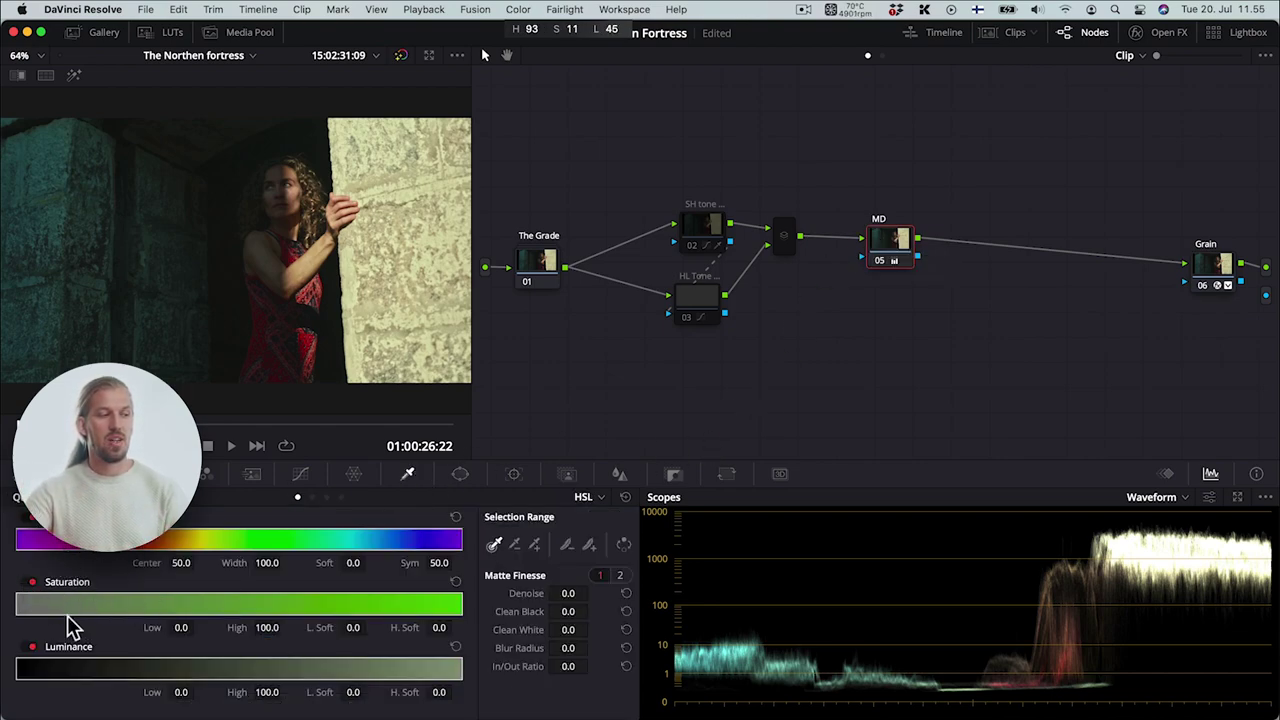
pyautogui.hotkey('shift', 'h')
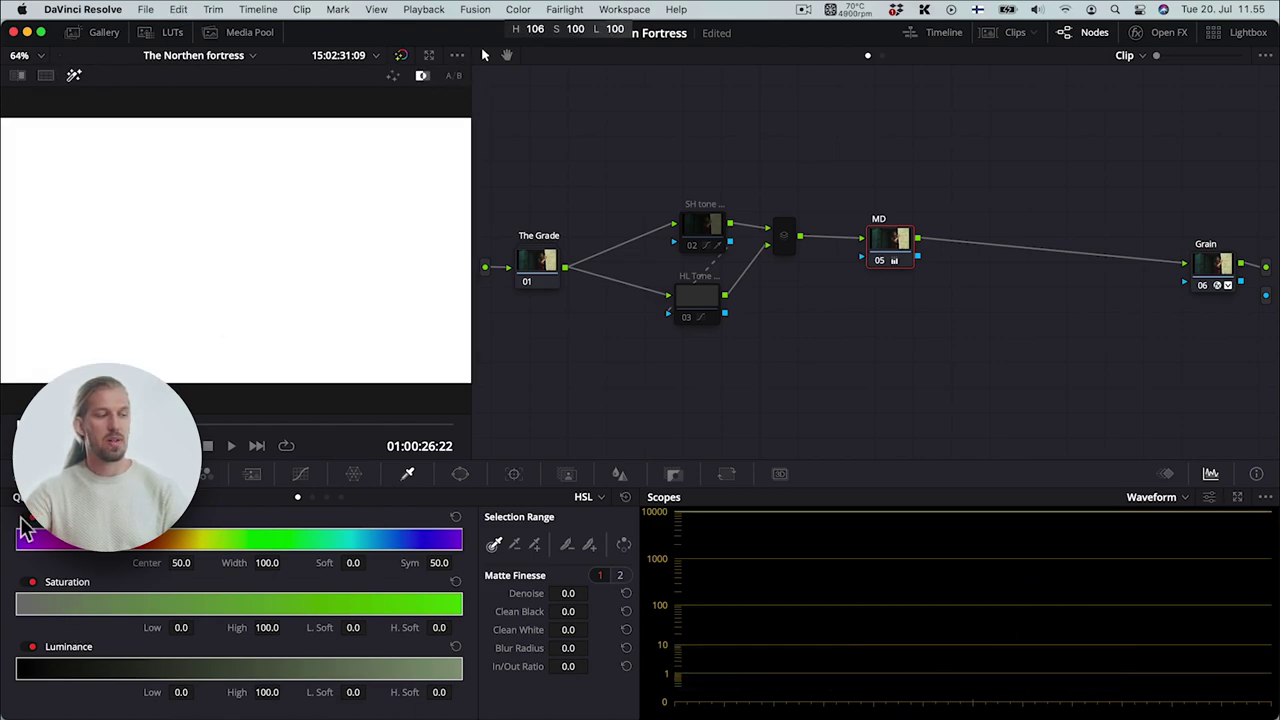
pyautogui.moveTo(18, 538); pyautogui.dragTo(189, 537)
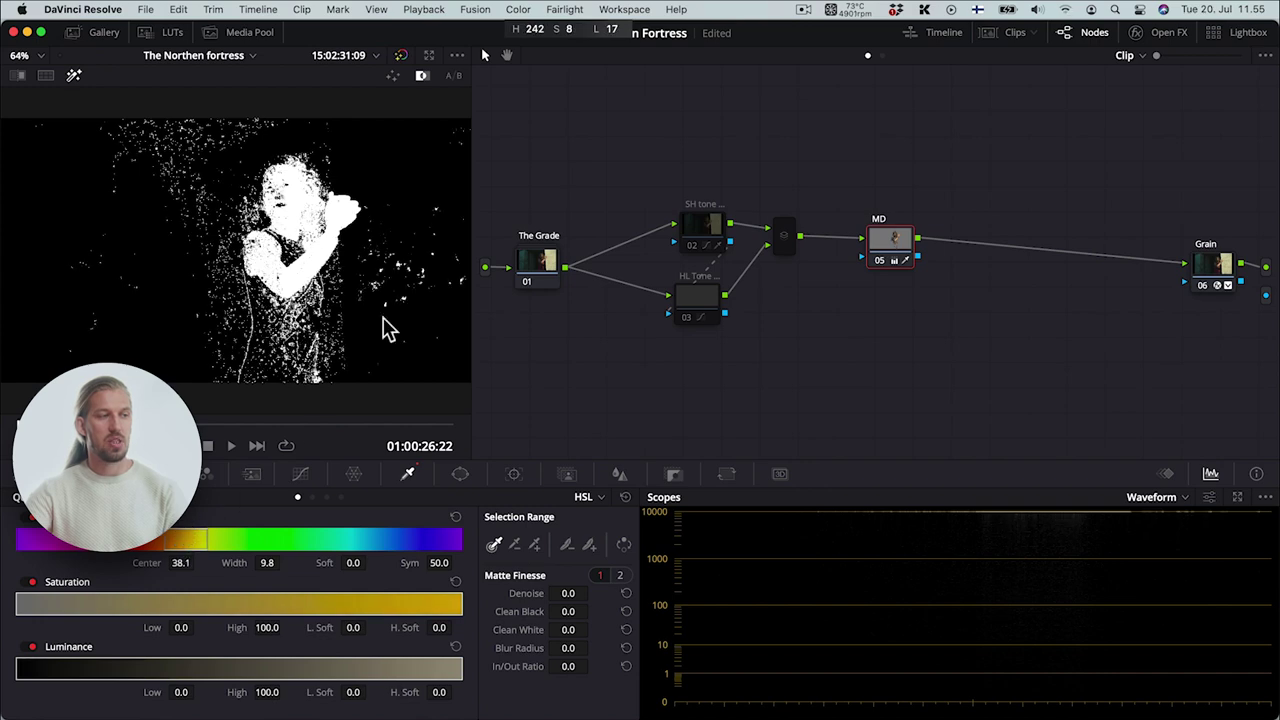
pyautogui.hotkey('shift', 'h')
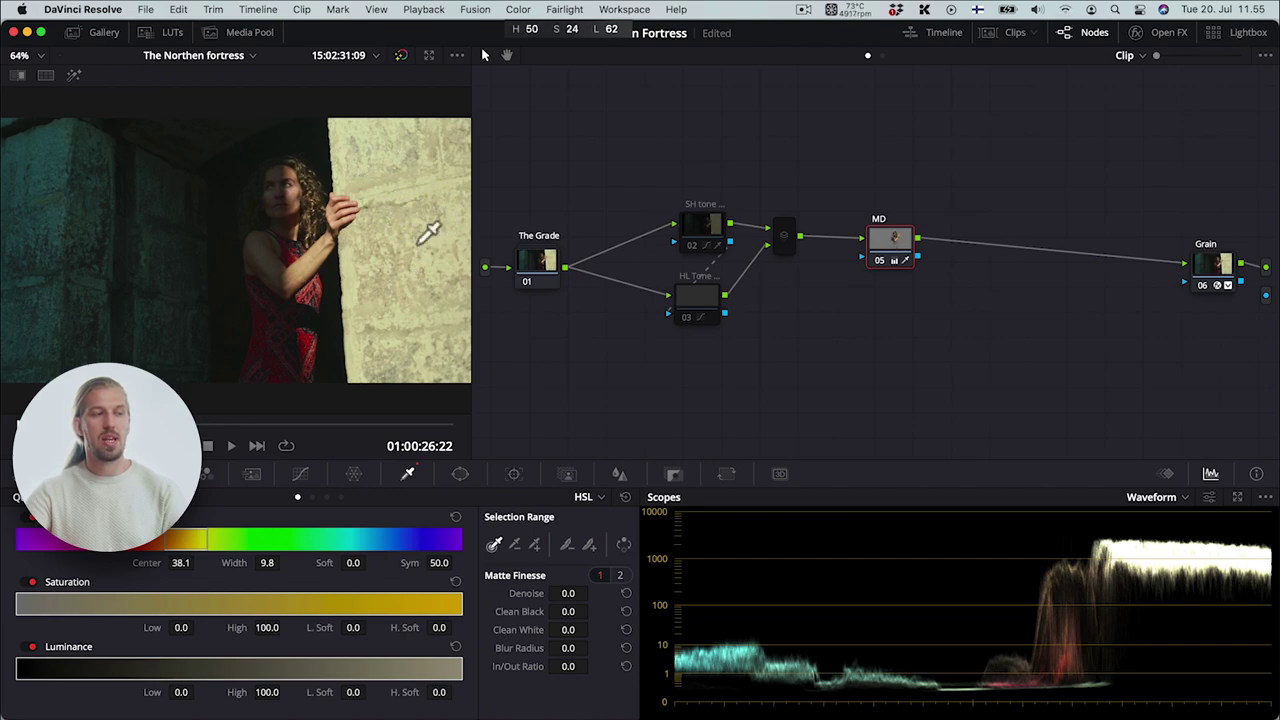
pyautogui.hotkey('shift', 'h')
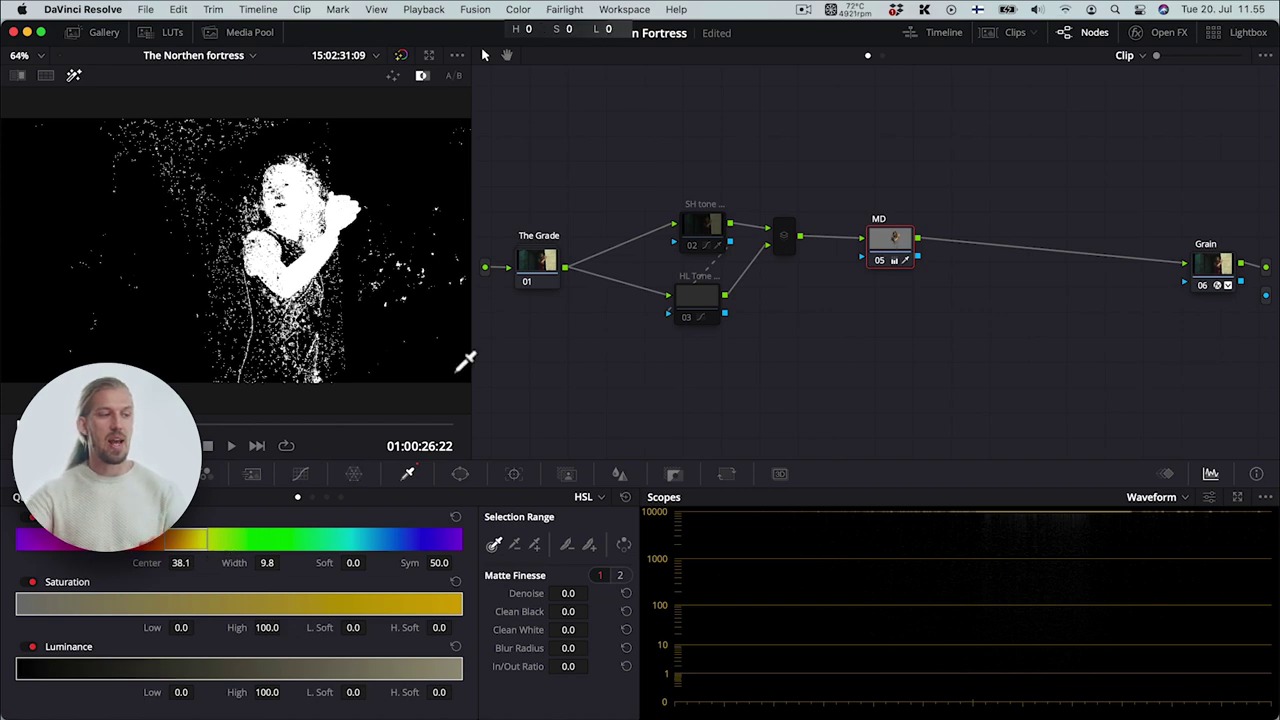
# Try limiting the skin key with a tall circular window around the woman, and remove the window.
pyautogui.click(462, 474)
pyautogui.click(36, 597)
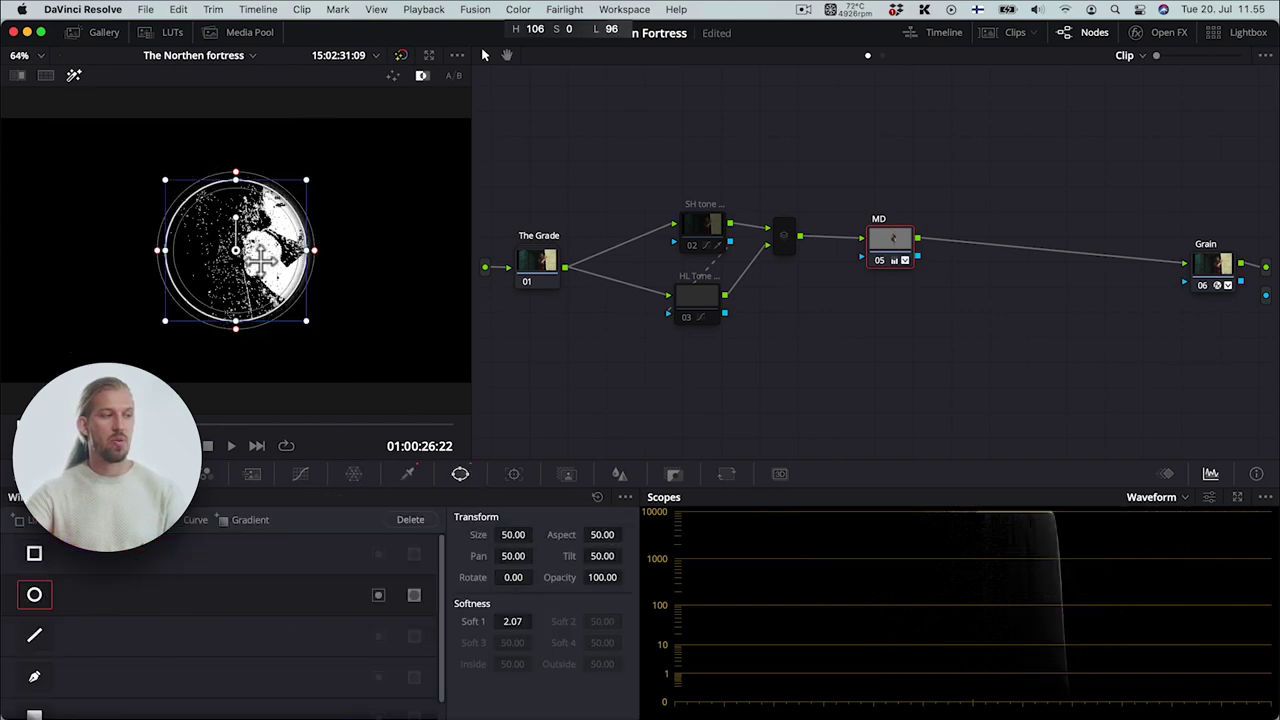
pyautogui.moveTo(245, 214); pyautogui.dragTo(287, 352)
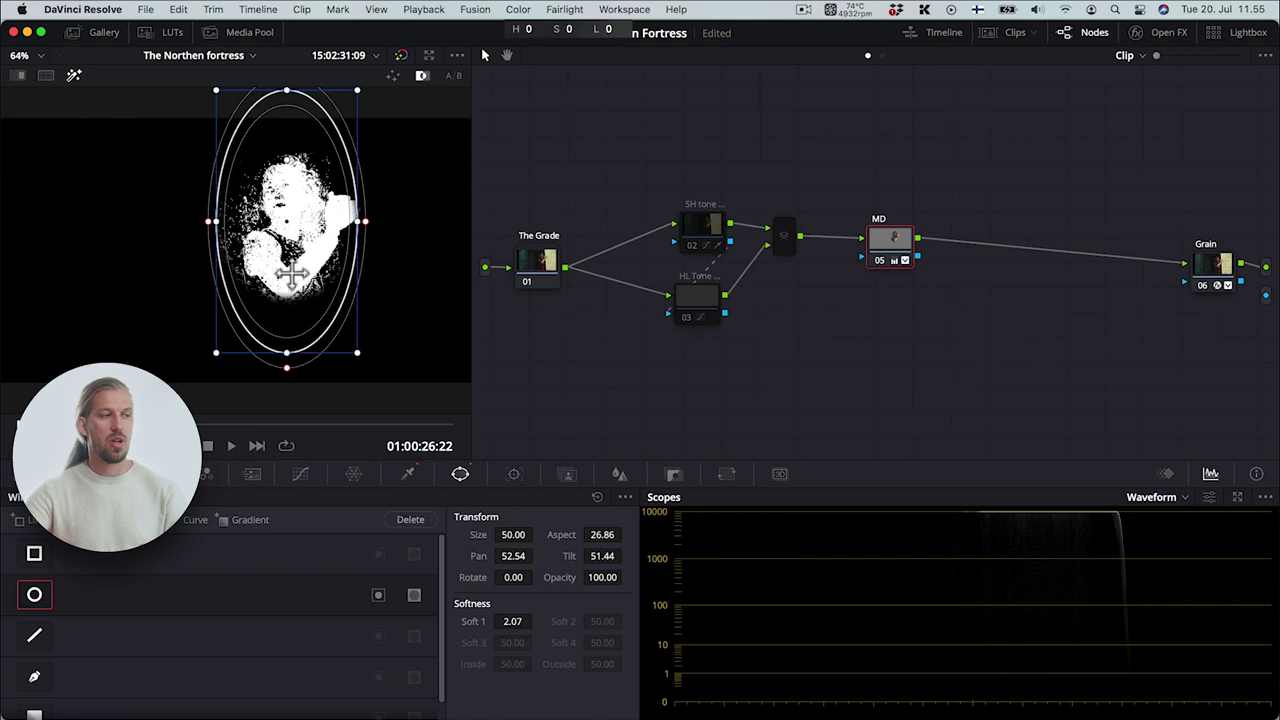
pyautogui.moveTo(291, 270)
pyautogui.mouseDown()
pyautogui.moveTo(316, 266)
pyautogui.moveTo(306, 272)
pyautogui.mouseUp()
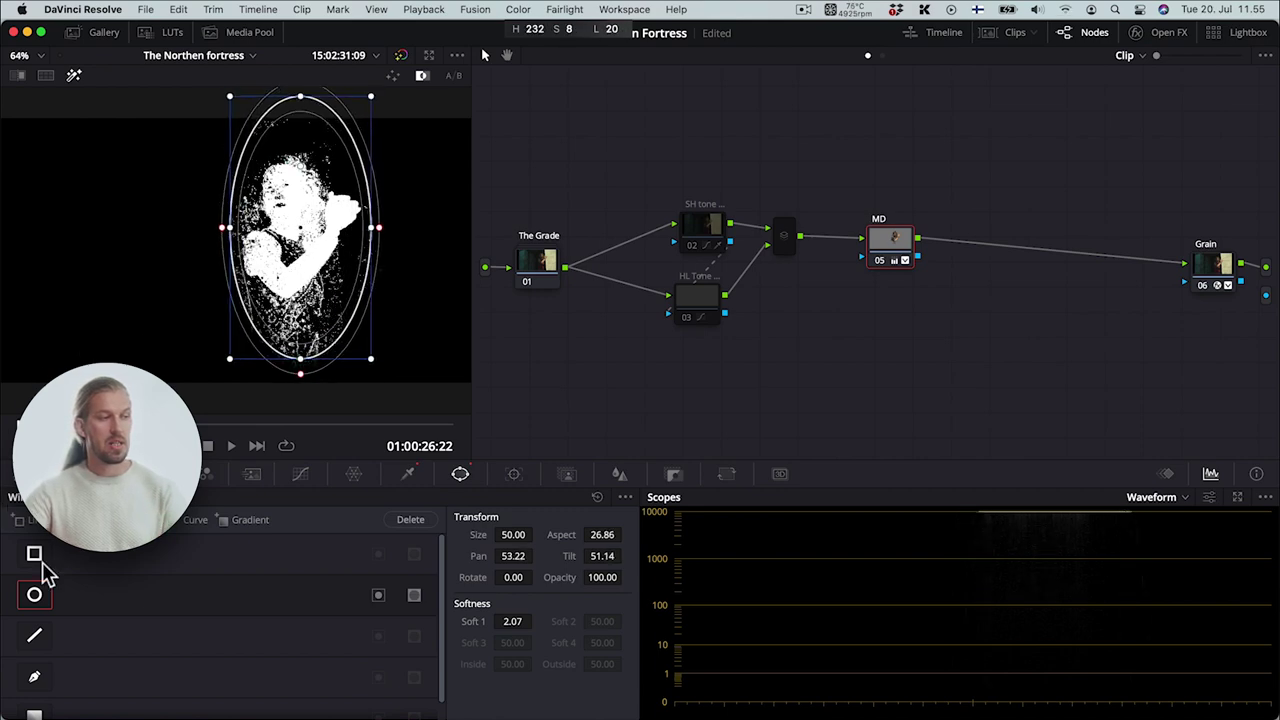
pyautogui.click(36, 597)
pyautogui.click(207, 474)
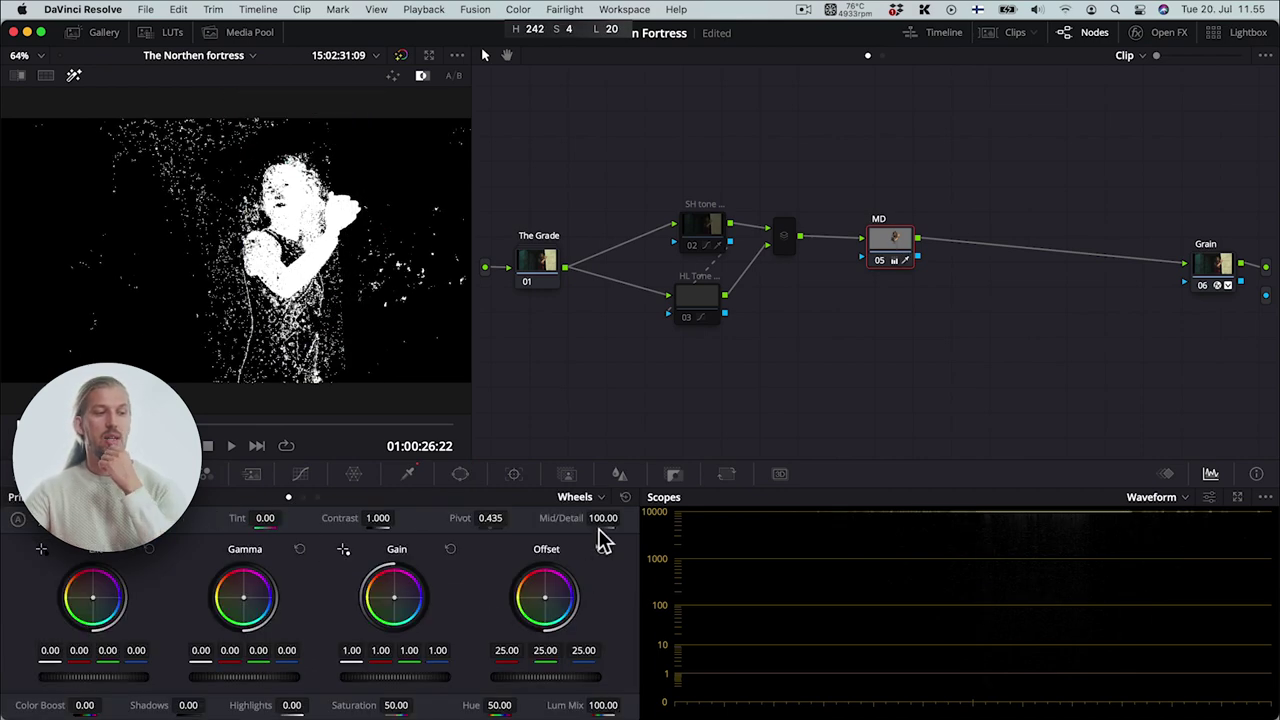
# Set the skin key's Denoise to 35.2 and invert the selection to exclude the skin from the midtone detail.
pyautogui.click(408, 474)
pyautogui.moveTo(563, 587)
pyautogui.mouseDown()
pyautogui.moveTo(592, 593)
pyautogui.moveTo(563, 582)
pyautogui.mouseUp()
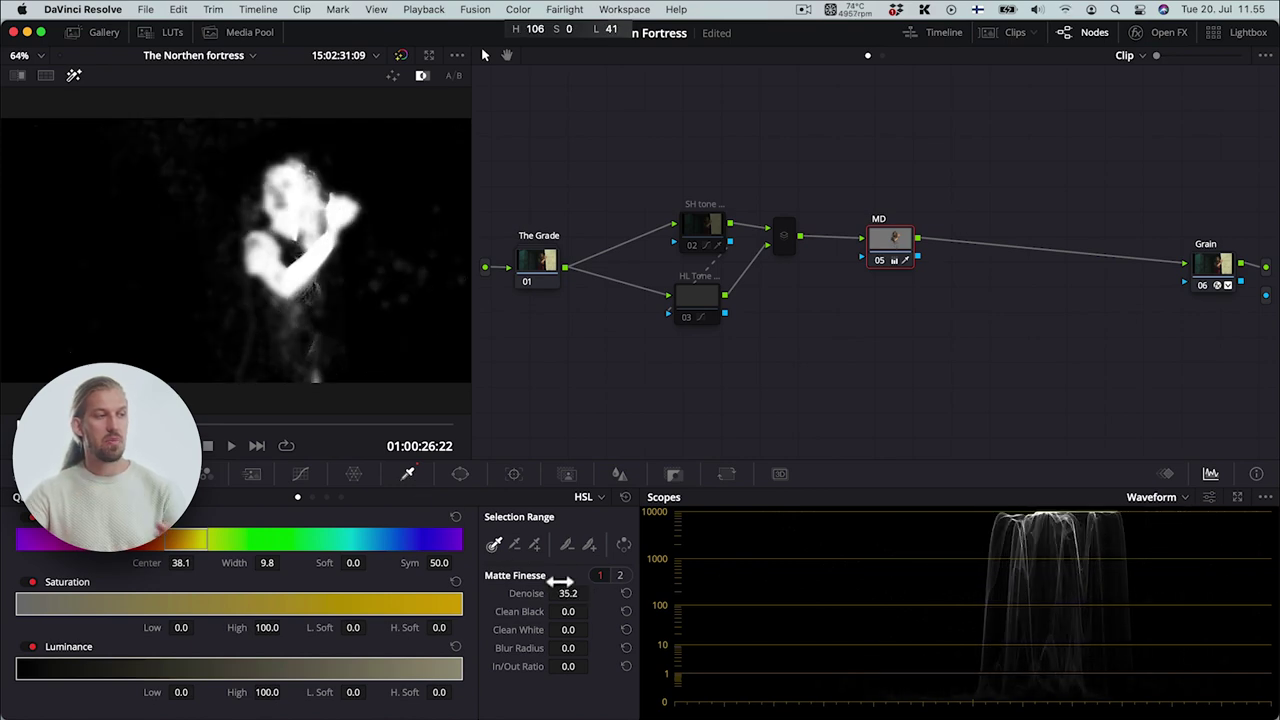
pyautogui.hotkey('shift', 'h')
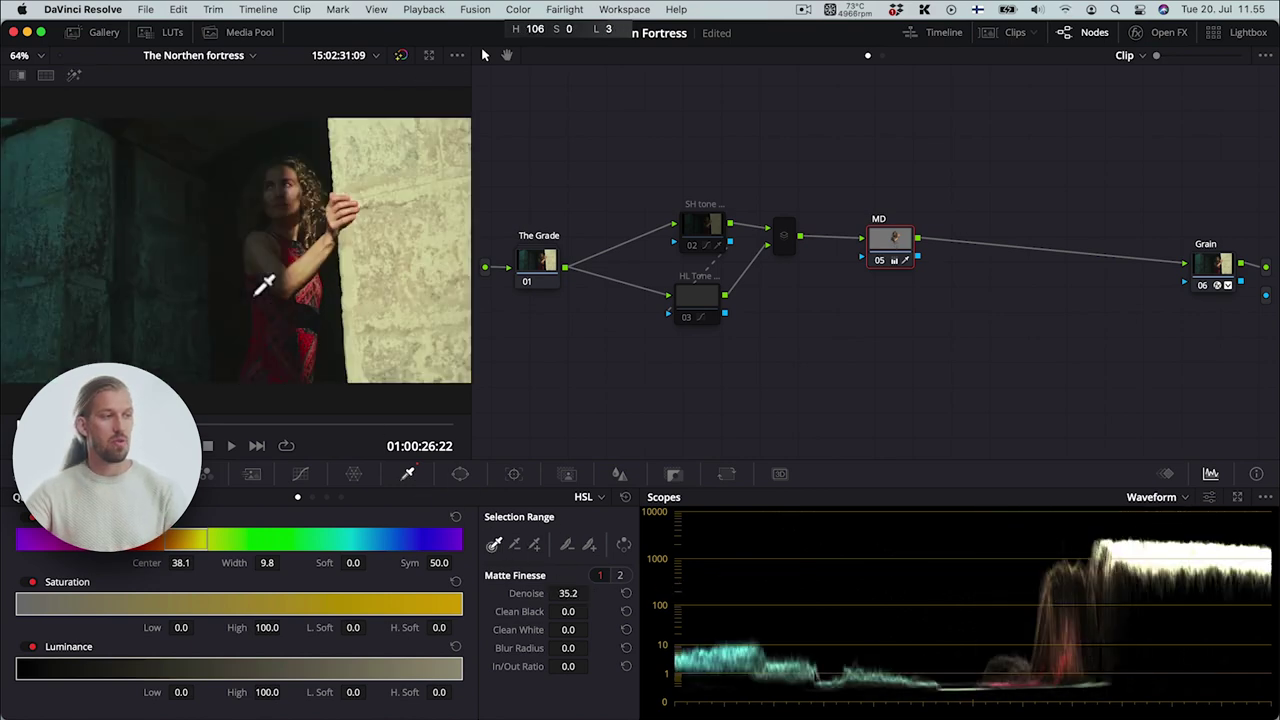
pyautogui.hotkey('shift', 'h')
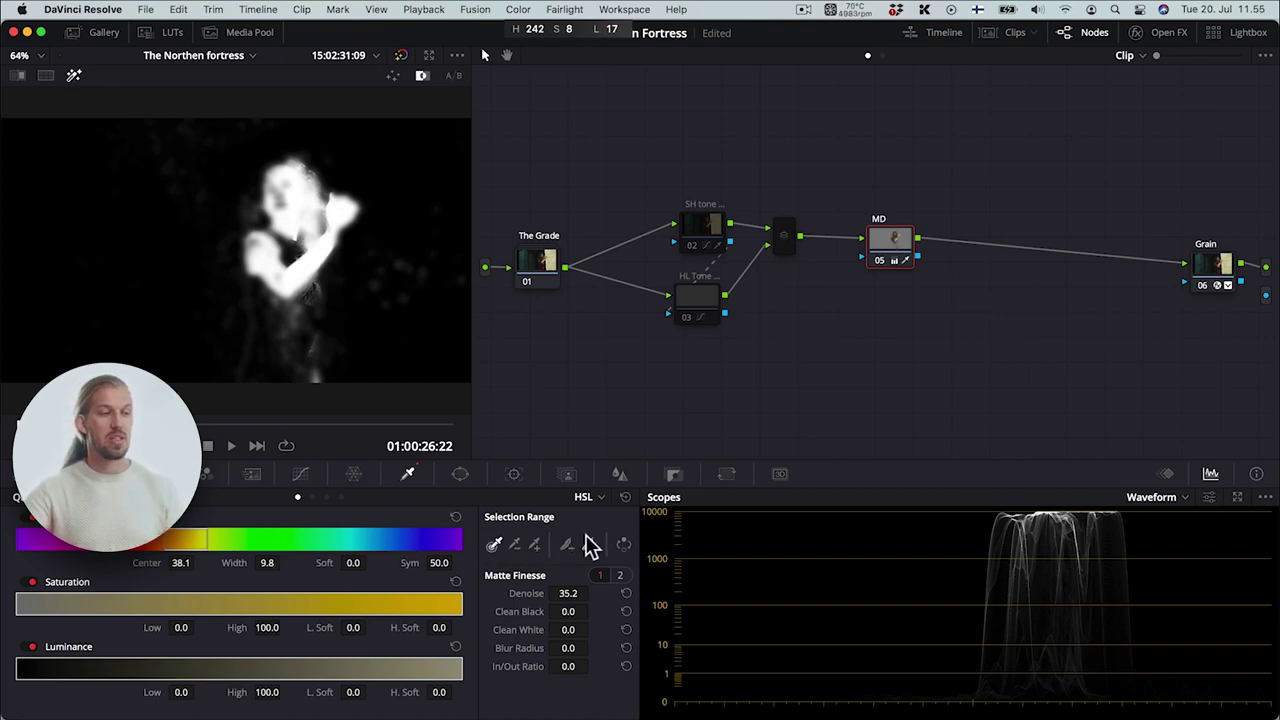
pyautogui.click(622, 542)
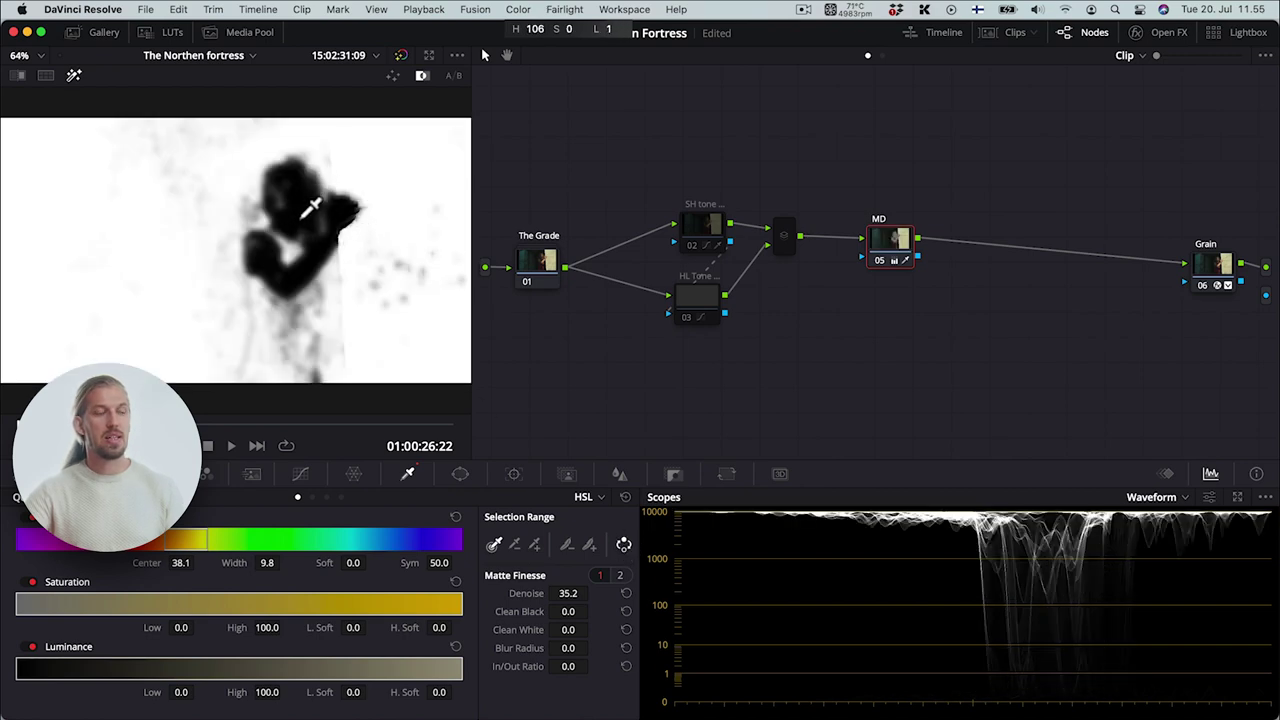
pyautogui.hotkey('shift', 'h')
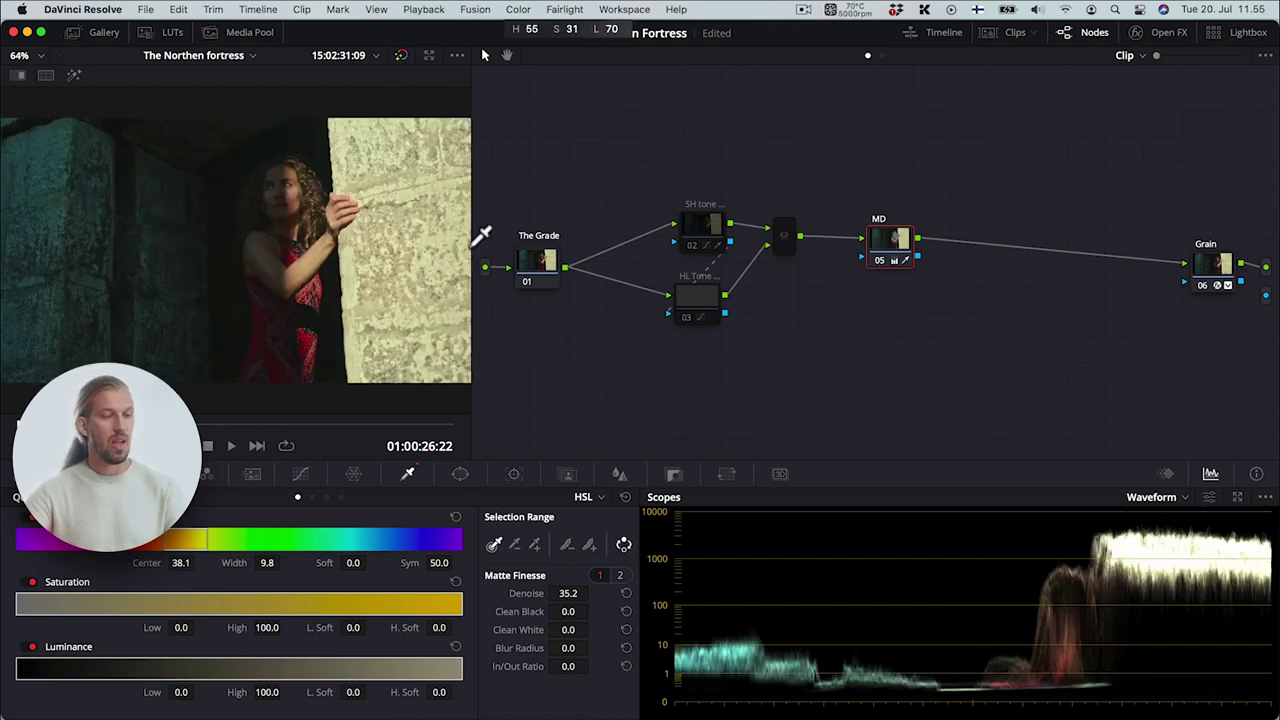
pyautogui.click(113, 473)
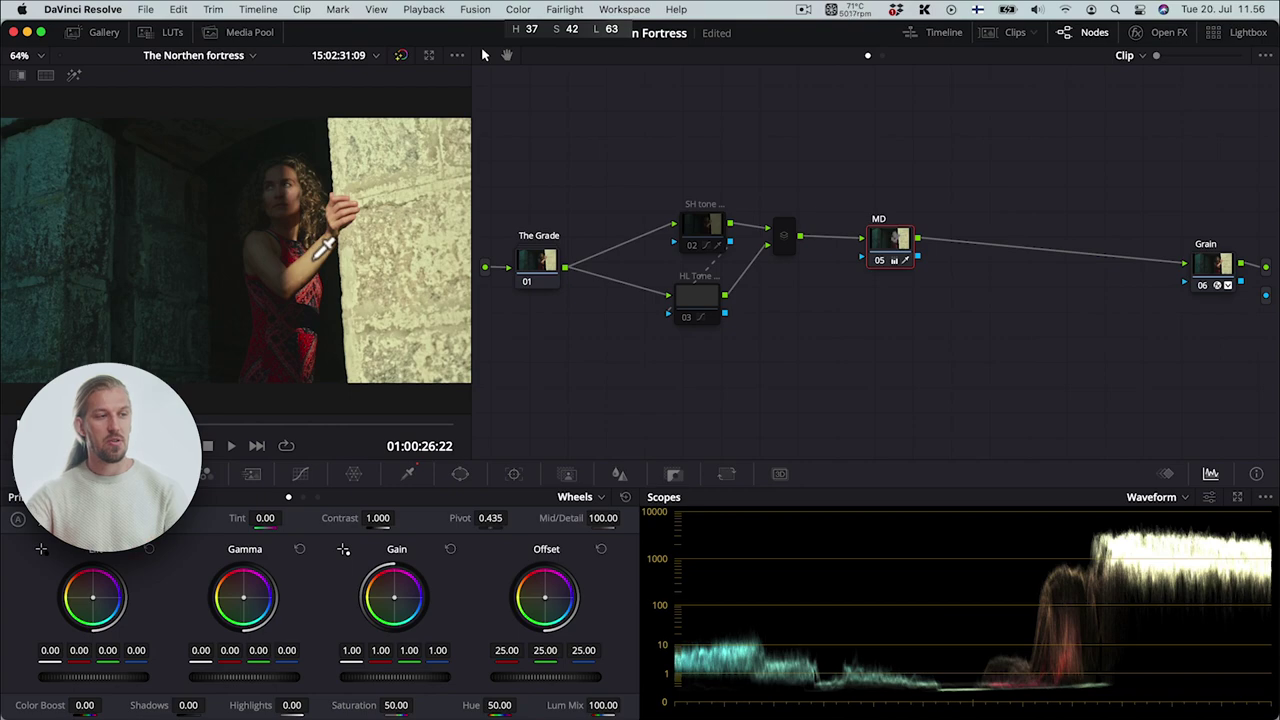
# Add a layer node below MD, label it Shapen, and set its sharpening radius to 0.11 on all channels.
pyautogui.moveTo(890, 244); pyautogui.dragTo(893, 218)
pyautogui.hotkey('alt', 'l')
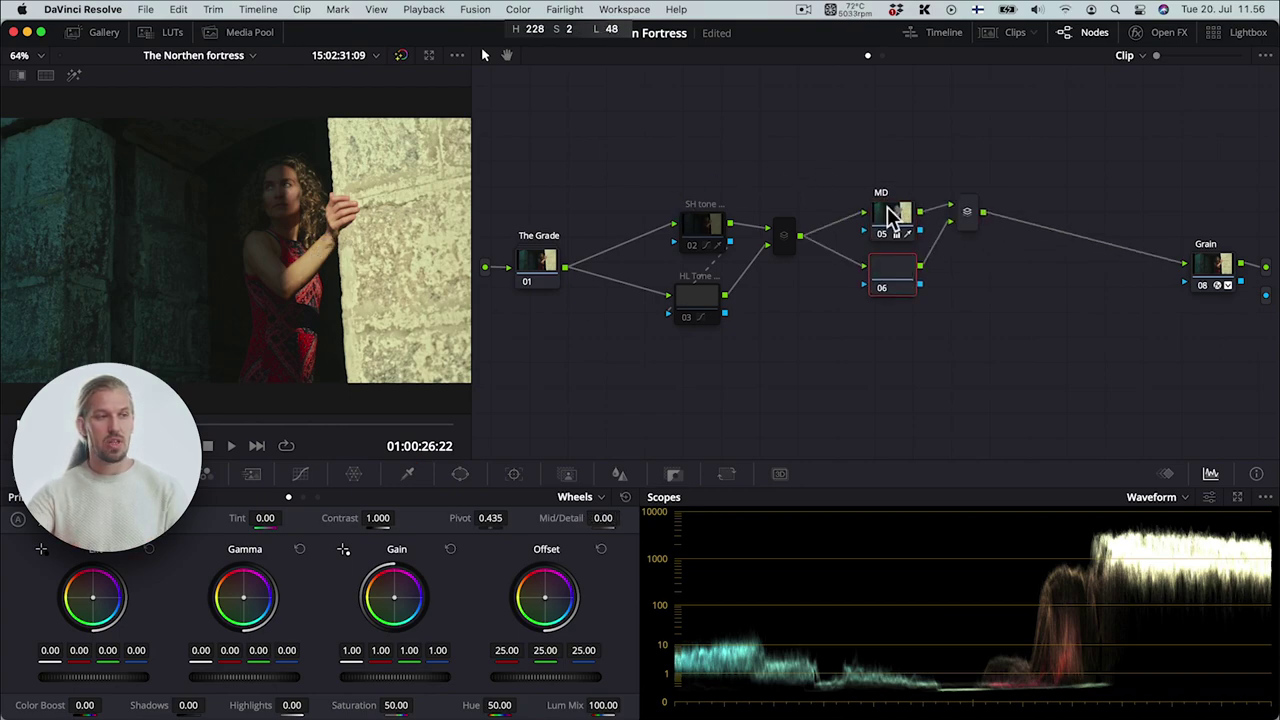
pyautogui.write('Shapen')
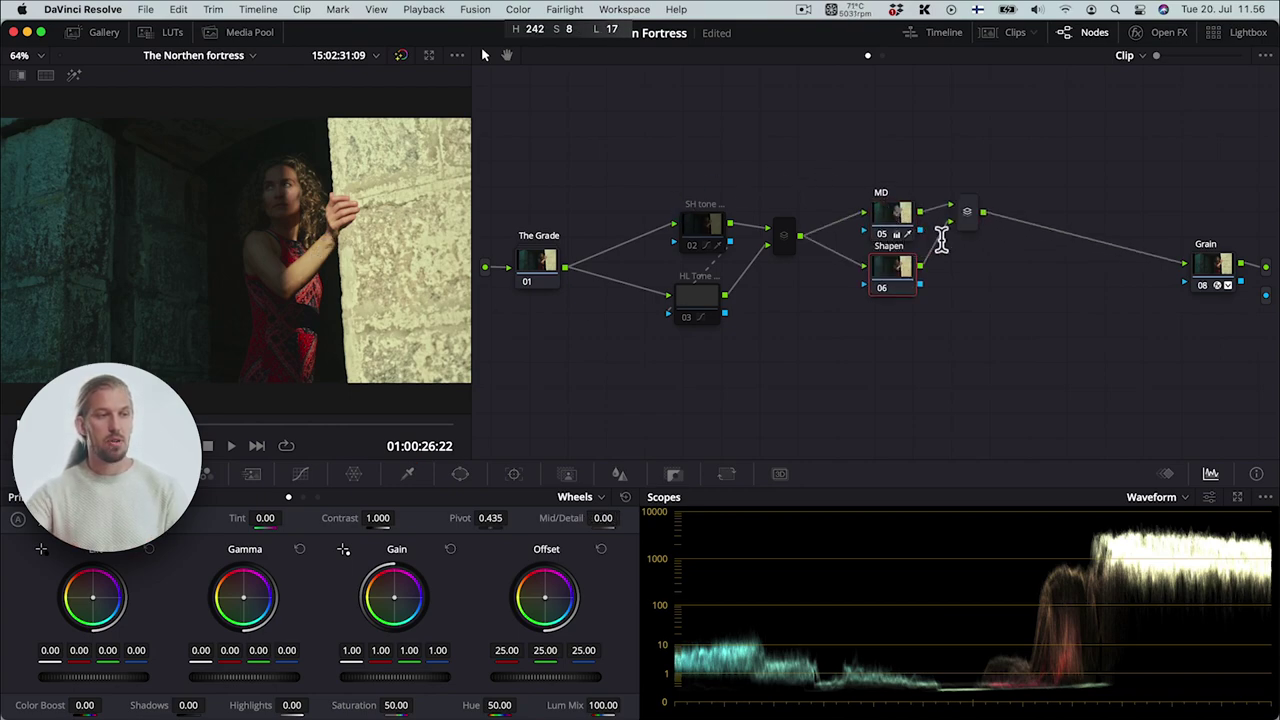
pyautogui.press('Return')
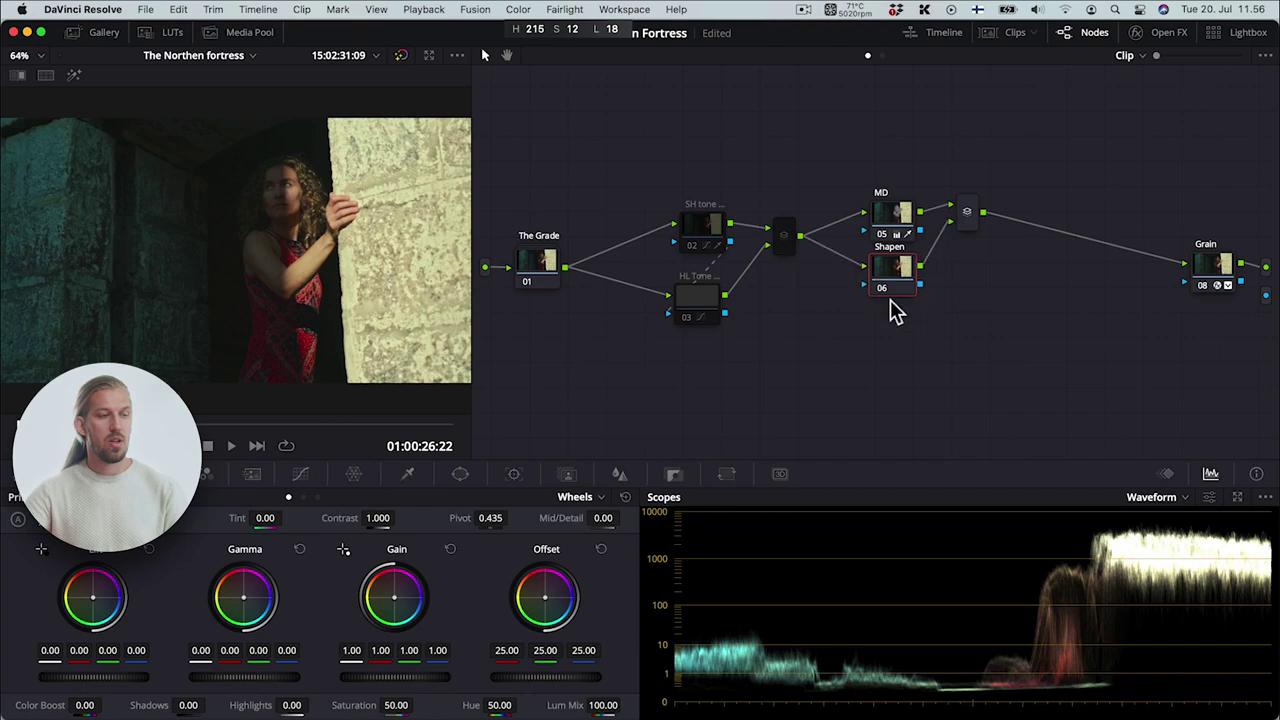
pyautogui.click(619, 474)
pyautogui.moveTo(108, 596); pyautogui.dragTo(108, 638)
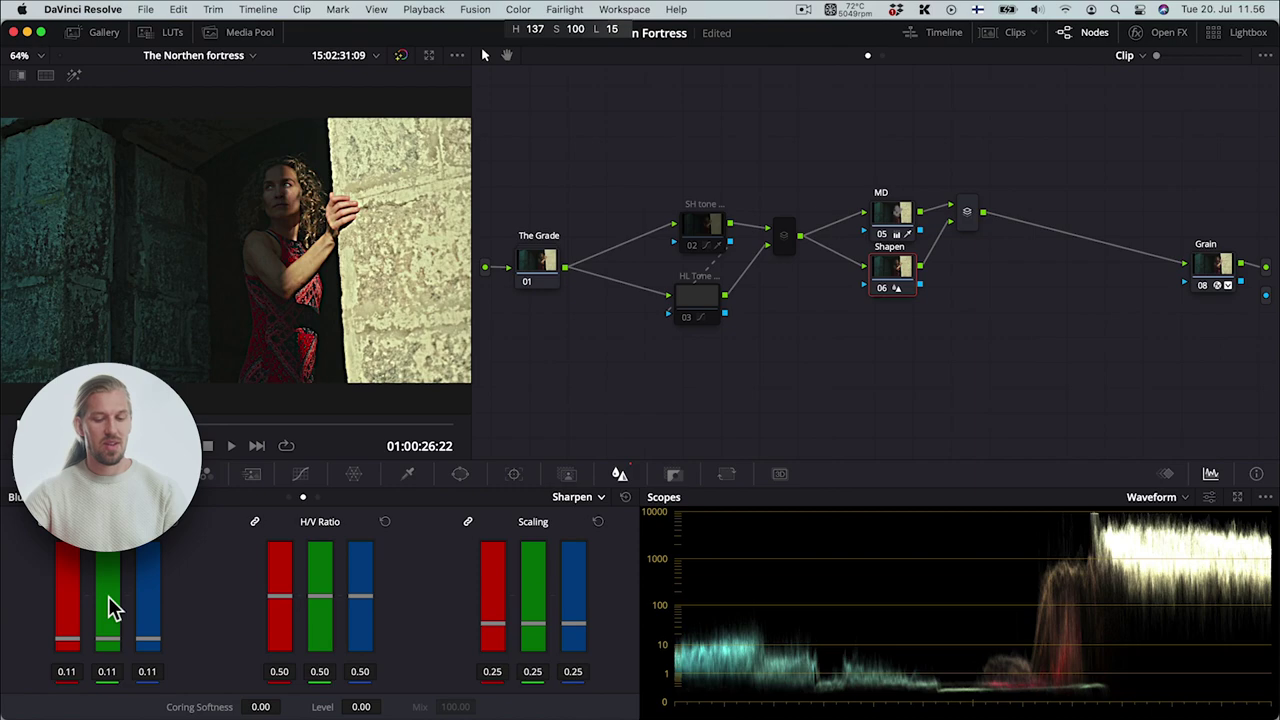
# Compare the shot with the sharpening and the grade off and on at full-screen size.
pyautogui.press('super+f')
pyautogui.press('super+d')
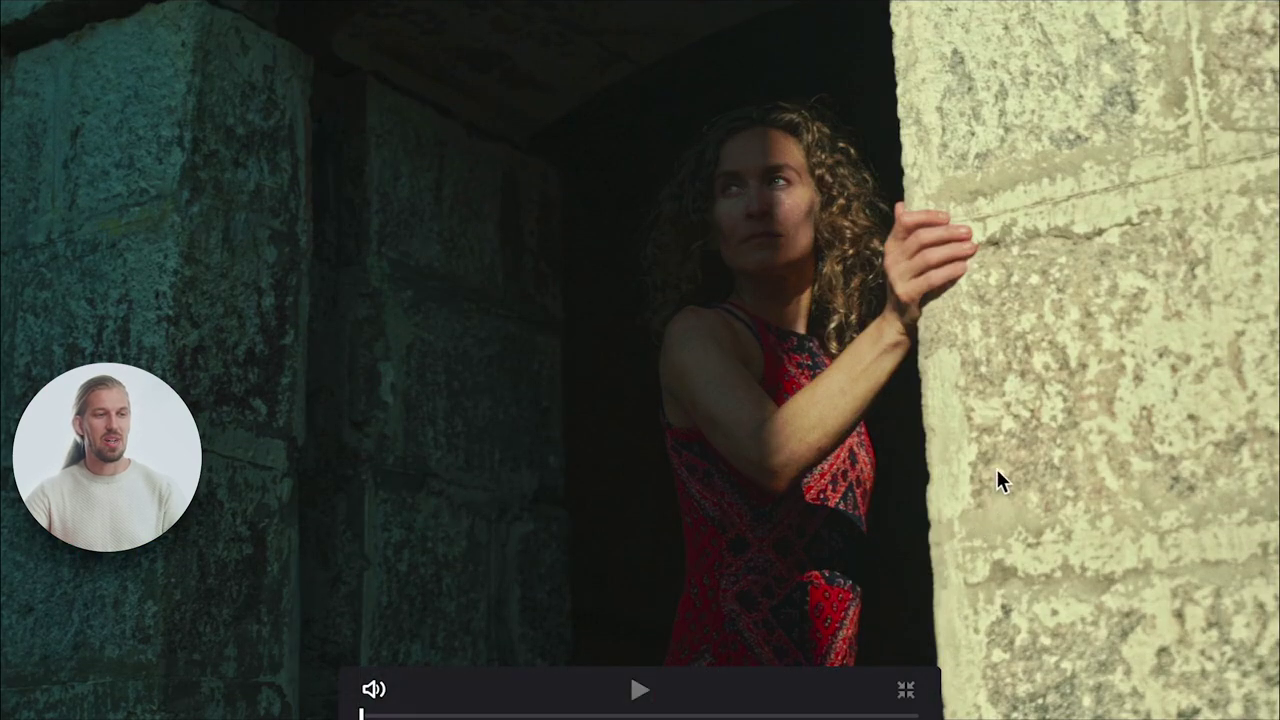
pyautogui.press('super+d')
pyautogui.press('super+d')
pyautogui.hotkey('shift', 'd')
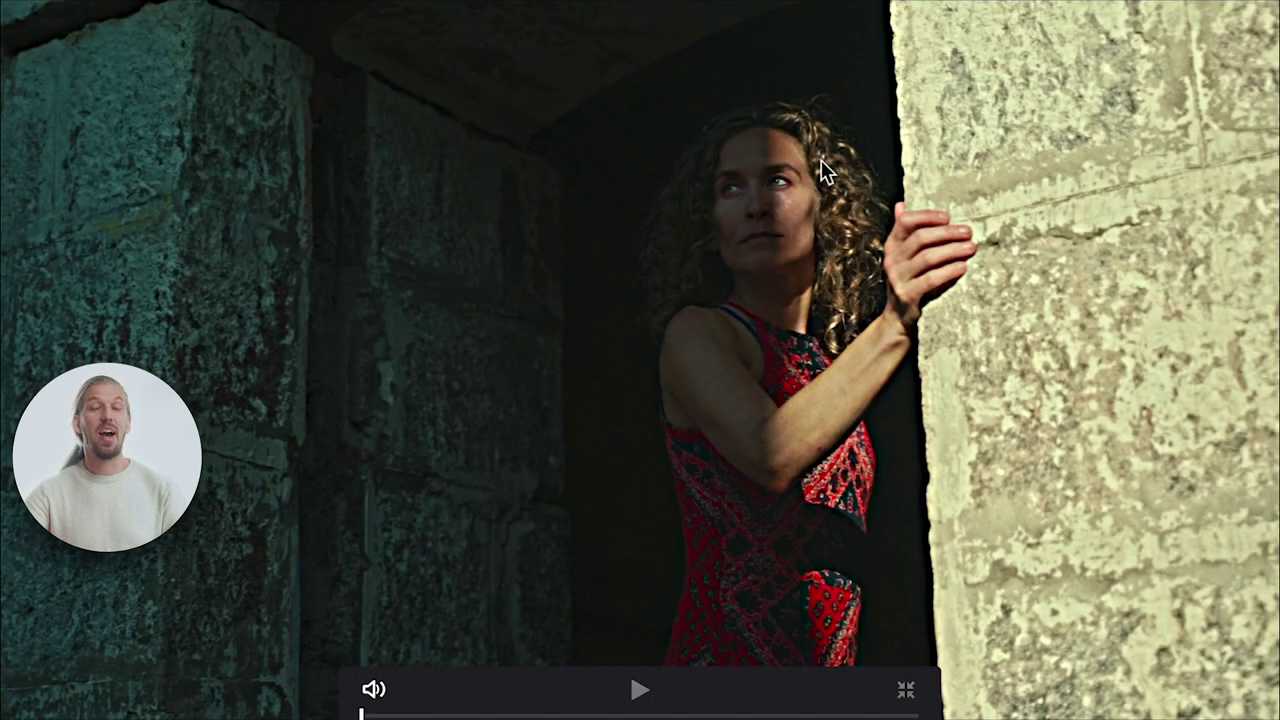
pyautogui.hotkey('shift', 'd')
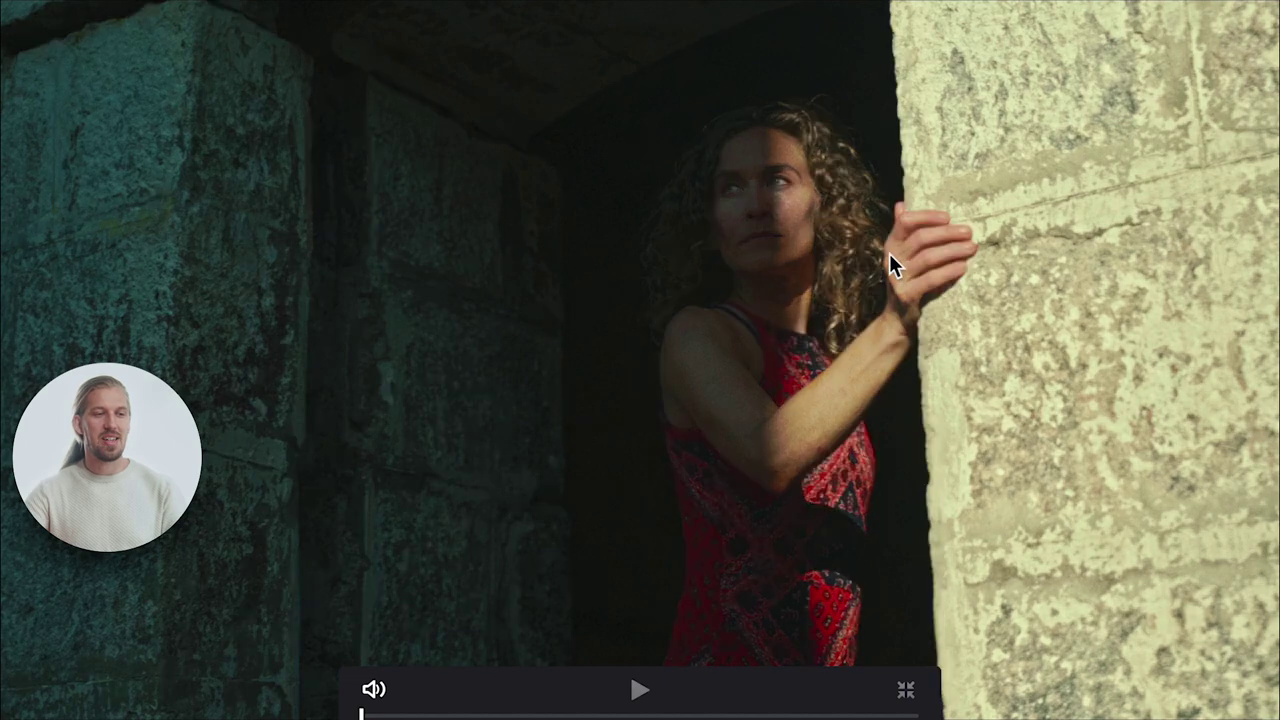
pyautogui.hotkey('shift', 'd')
pyautogui.press('super+f')
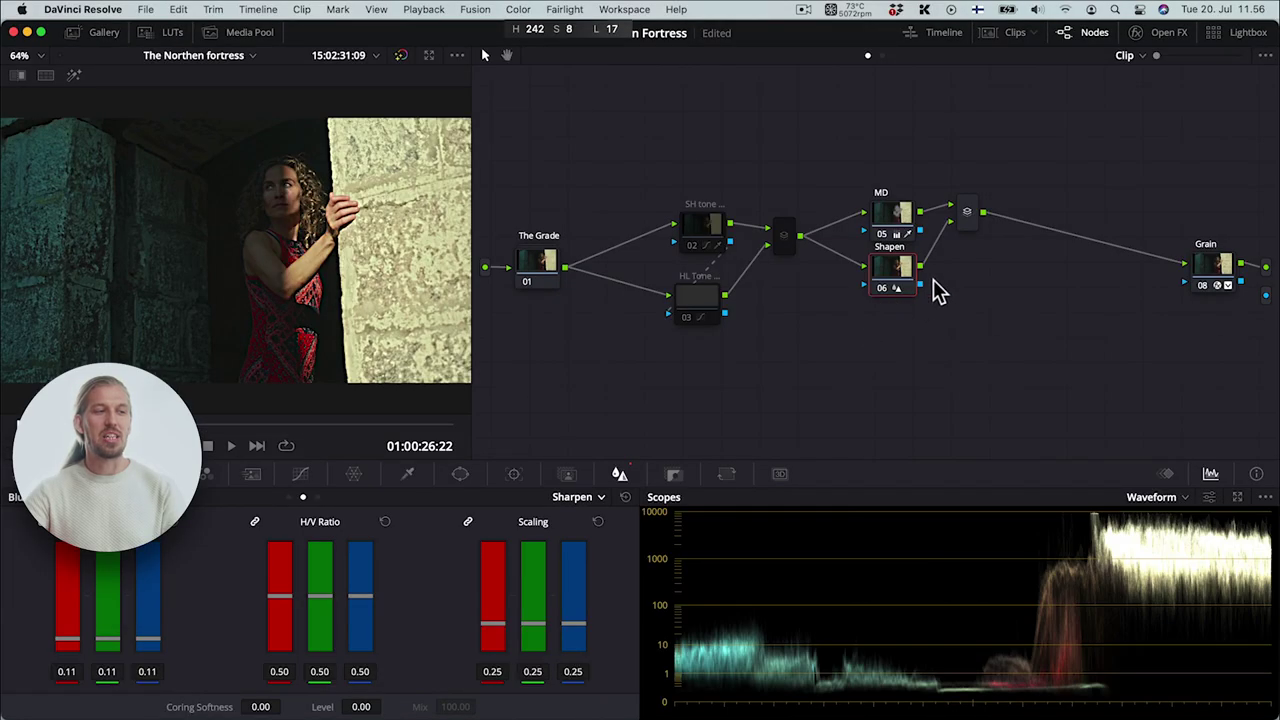
# Move the new layer mixer farther from the MD and Shapen nodes, vertically centred between them.
pyautogui.moveTo(977, 217); pyautogui.dragTo(1011, 251)
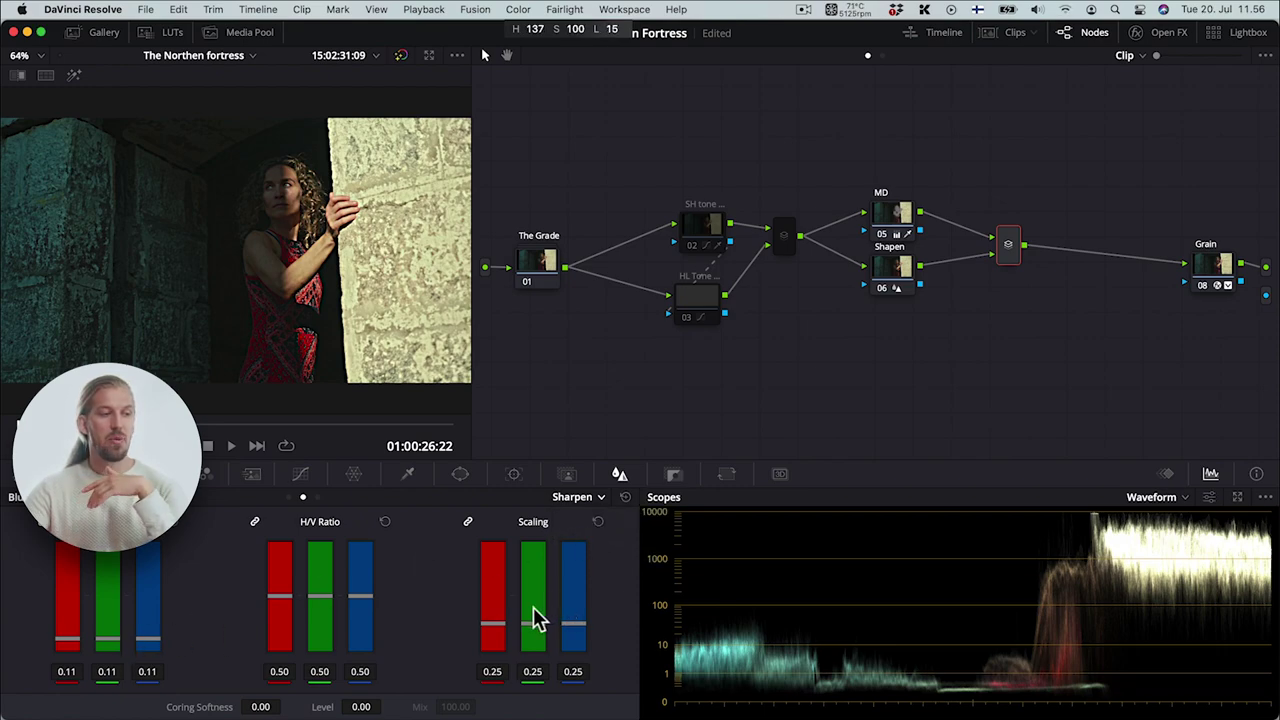
pyautogui.moveTo(533, 607); pyautogui.dragTo(533, 603)
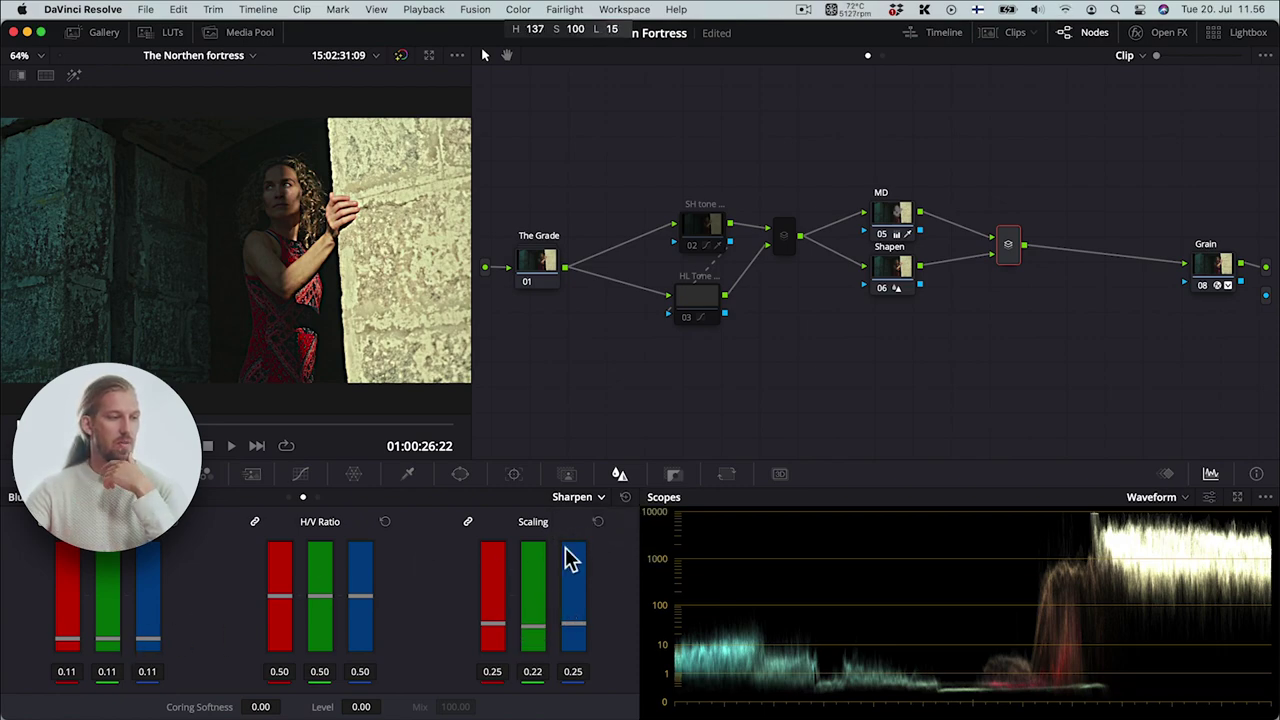
pyautogui.click(470, 522)
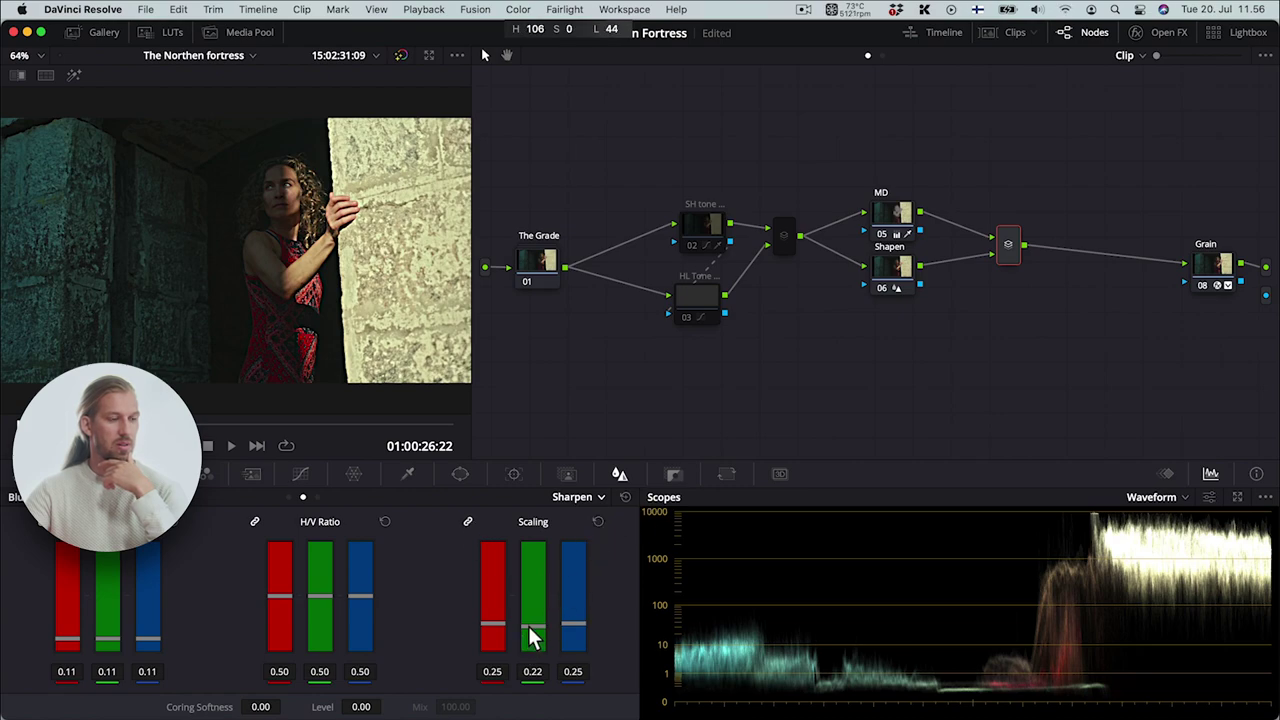
pyautogui.moveTo(531, 634); pyautogui.dragTo(534, 618)
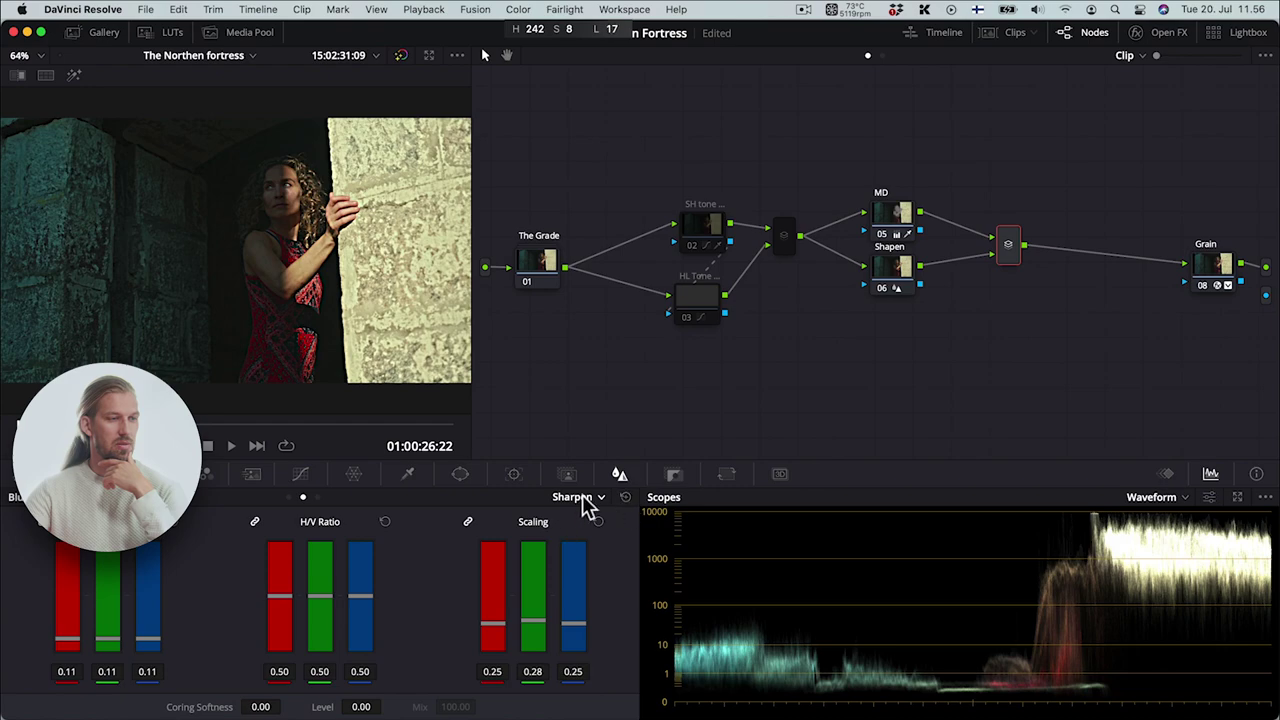
pyautogui.rightClick(1009, 250)
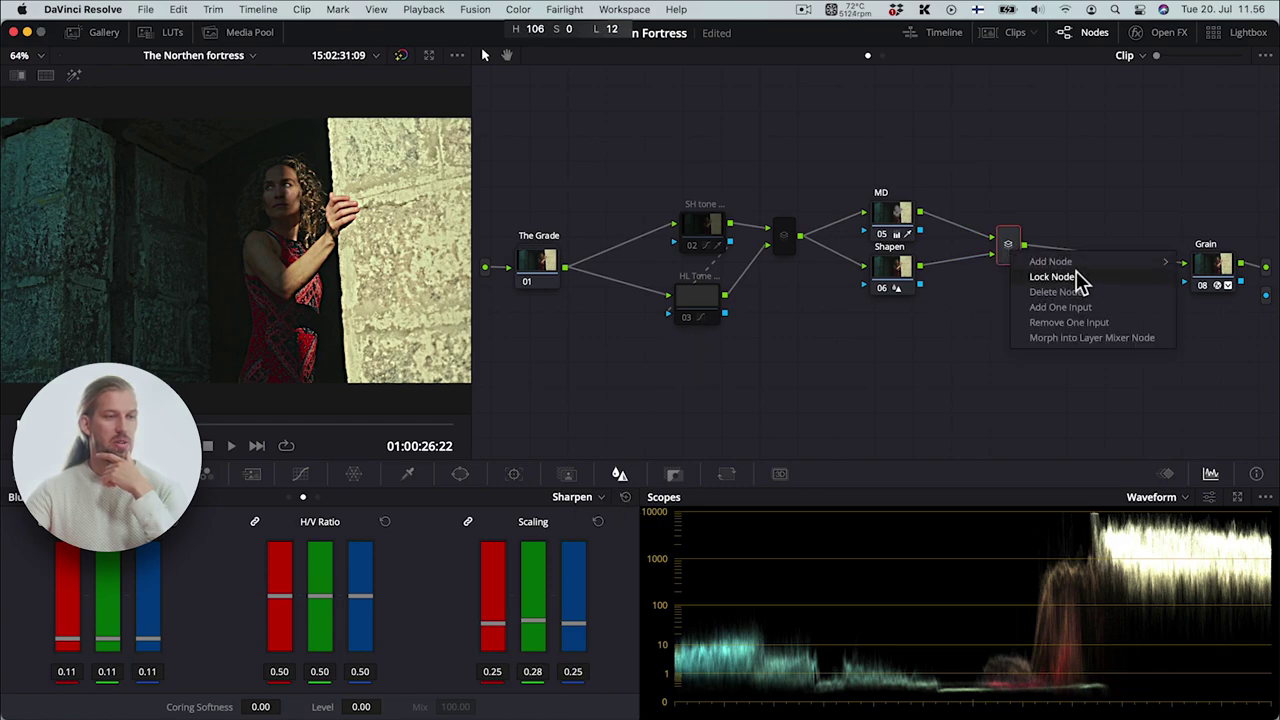
pyautogui.click(946, 316)
# Set the Shapen node's sharpening radius to 0.08 and its scaling to 0.07 on all channels.
pyautogui.click(898, 272)
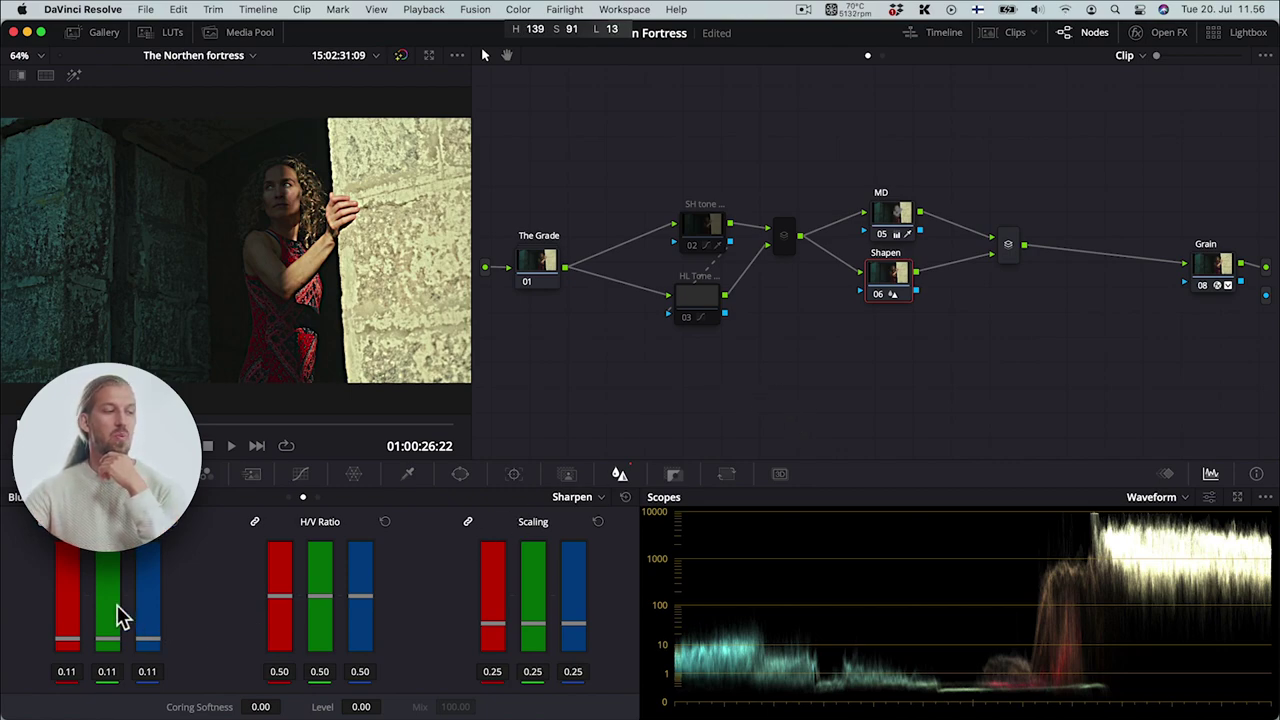
pyautogui.scroll(2, 110, 605)
pyautogui.scroll(2, 110, 605)
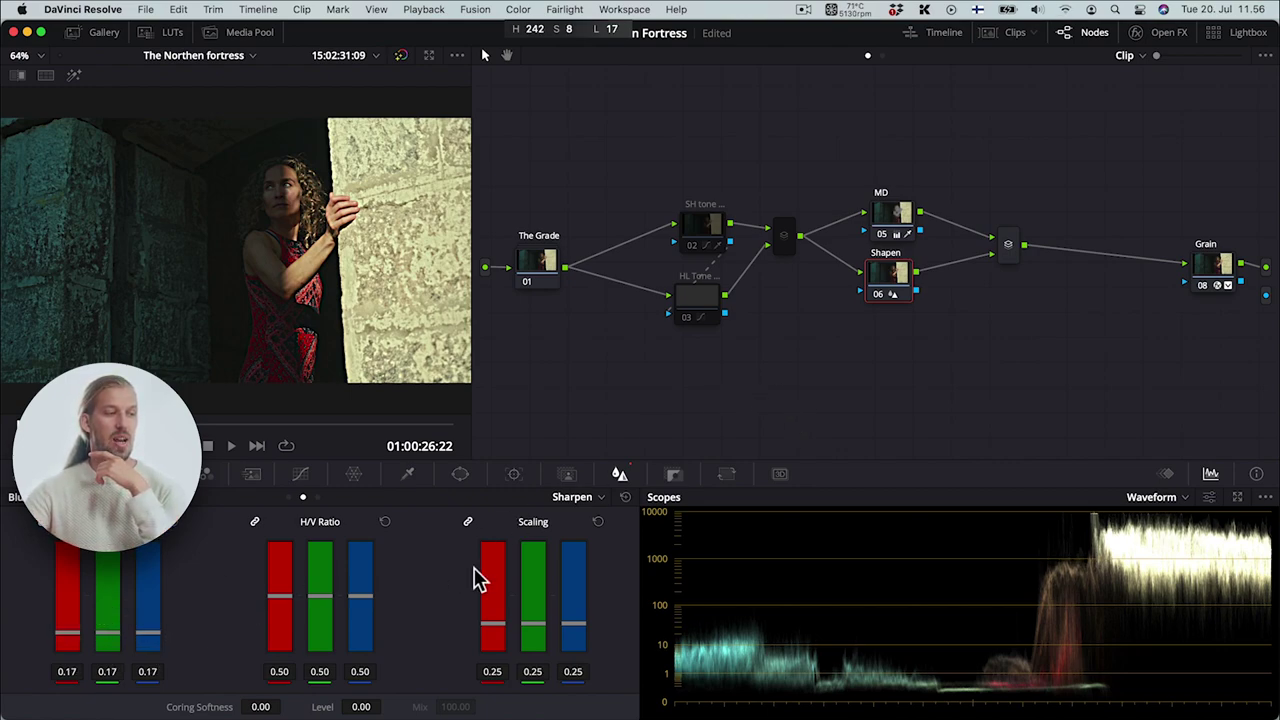
pyautogui.moveTo(533, 571); pyautogui.dragTo(524, 576)
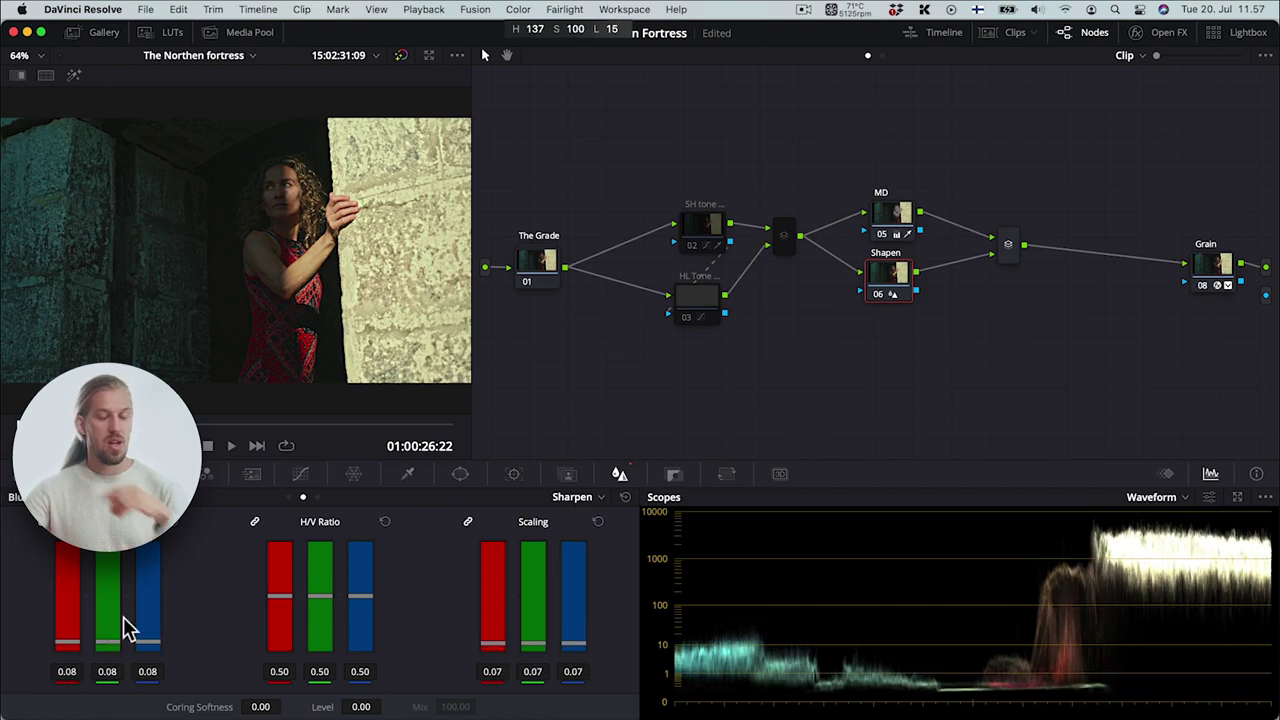
# Disable the MD node to isolate the sharpening, and set the Shapen node's radius to 0.05 and scaling to 0.13 on all channels.
pyautogui.click(900, 215)
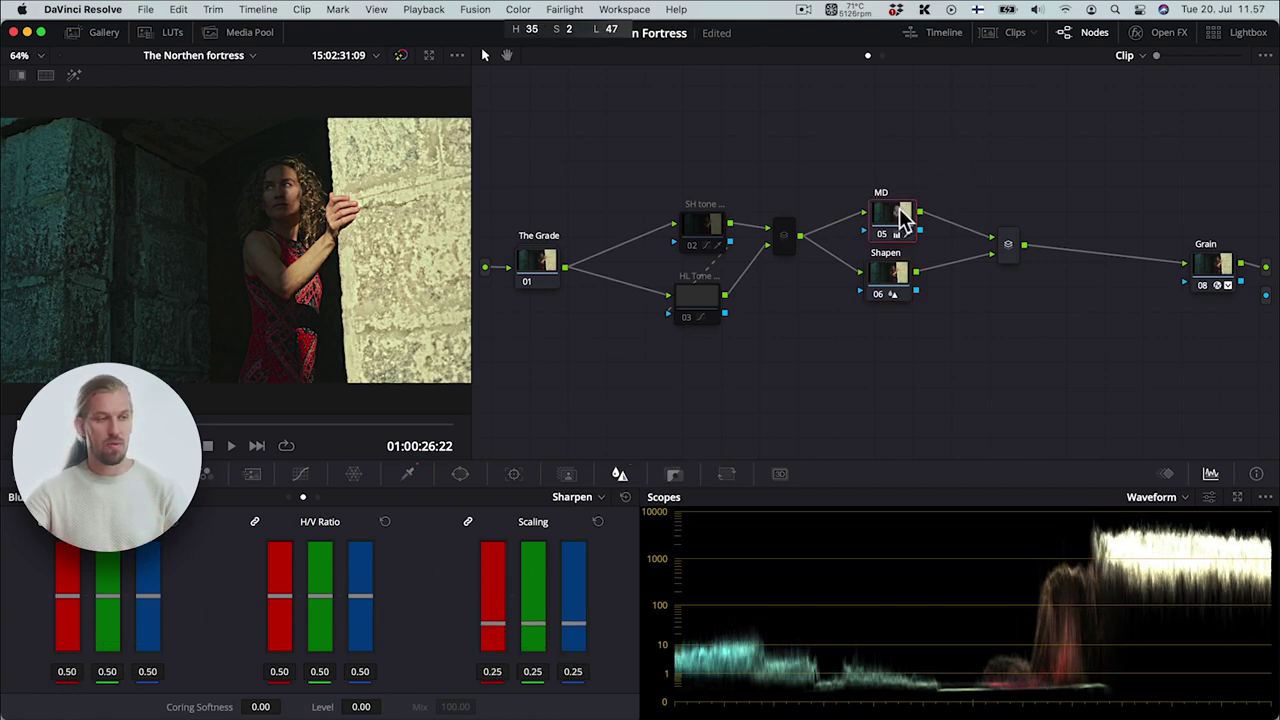
pyautogui.click(882, 278)
pyautogui.press('super+f')
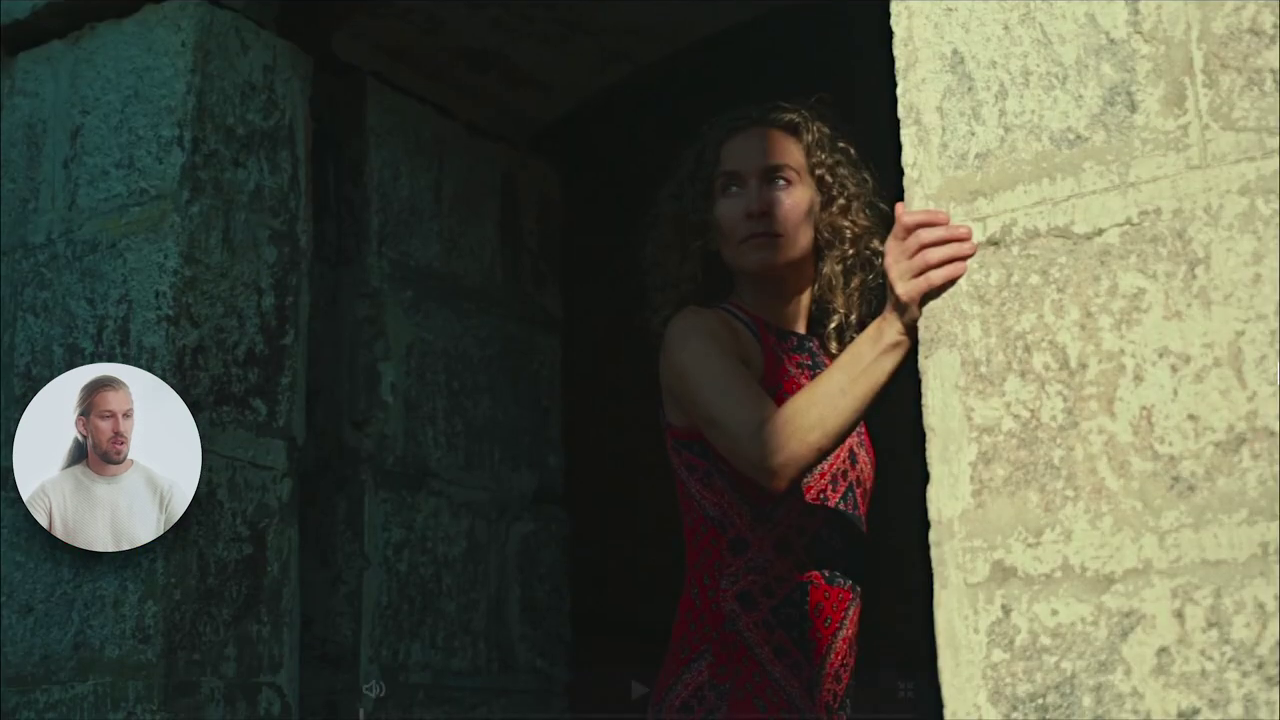
pyautogui.press('super+f')
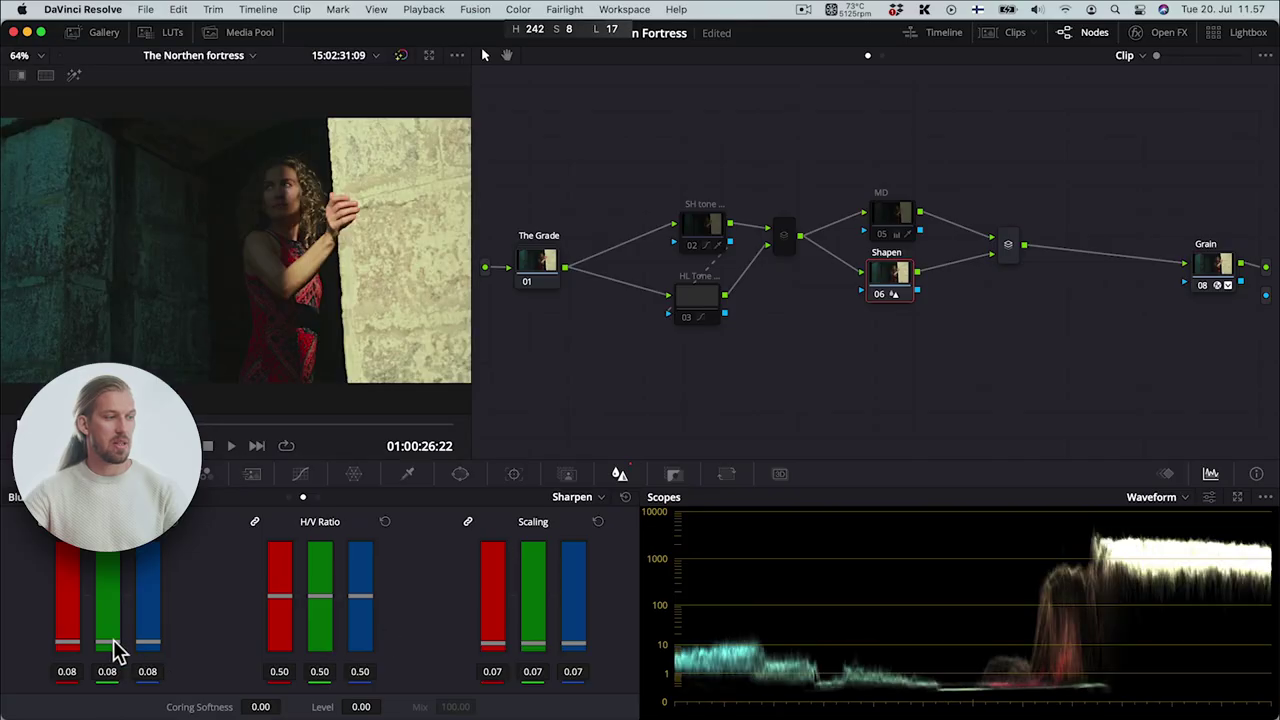
pyautogui.moveTo(531, 615); pyautogui.dragTo(531, 612)
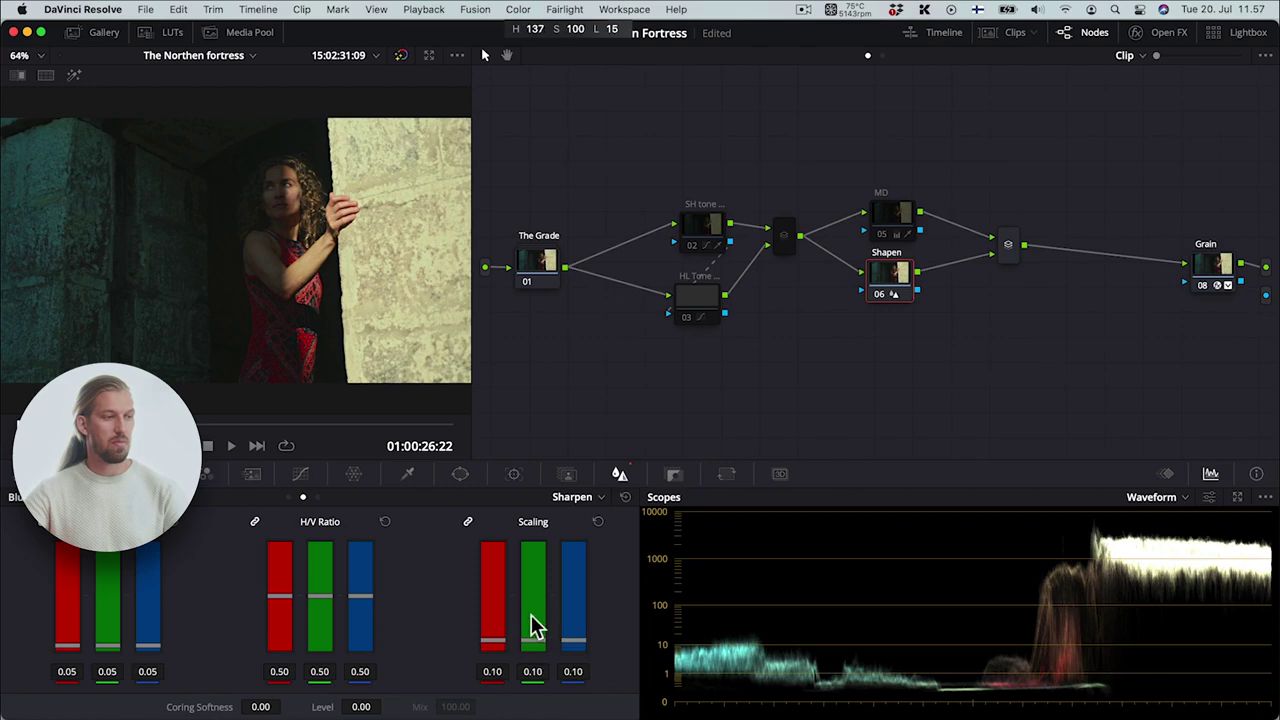
# Compare the shot at full-screen size with the Shapen node off and on.
pyautogui.press('super+f')
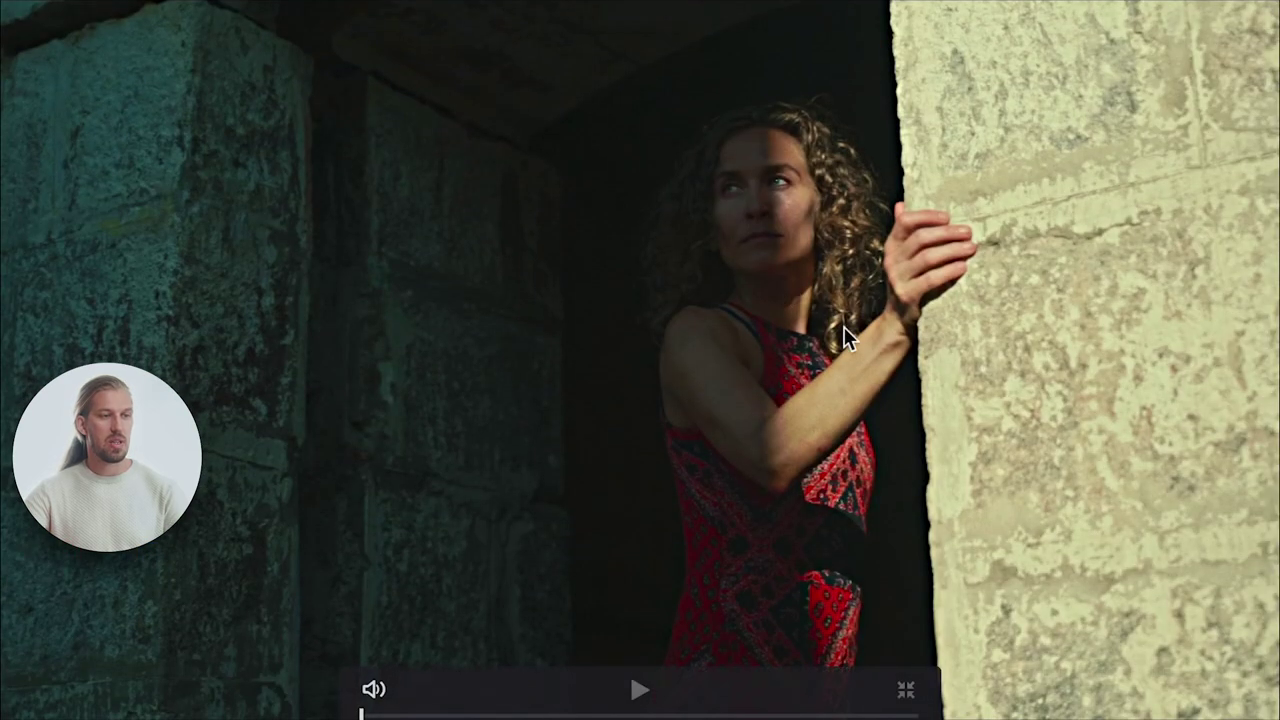
pyautogui.press('super+d')
pyautogui.press('super+d')
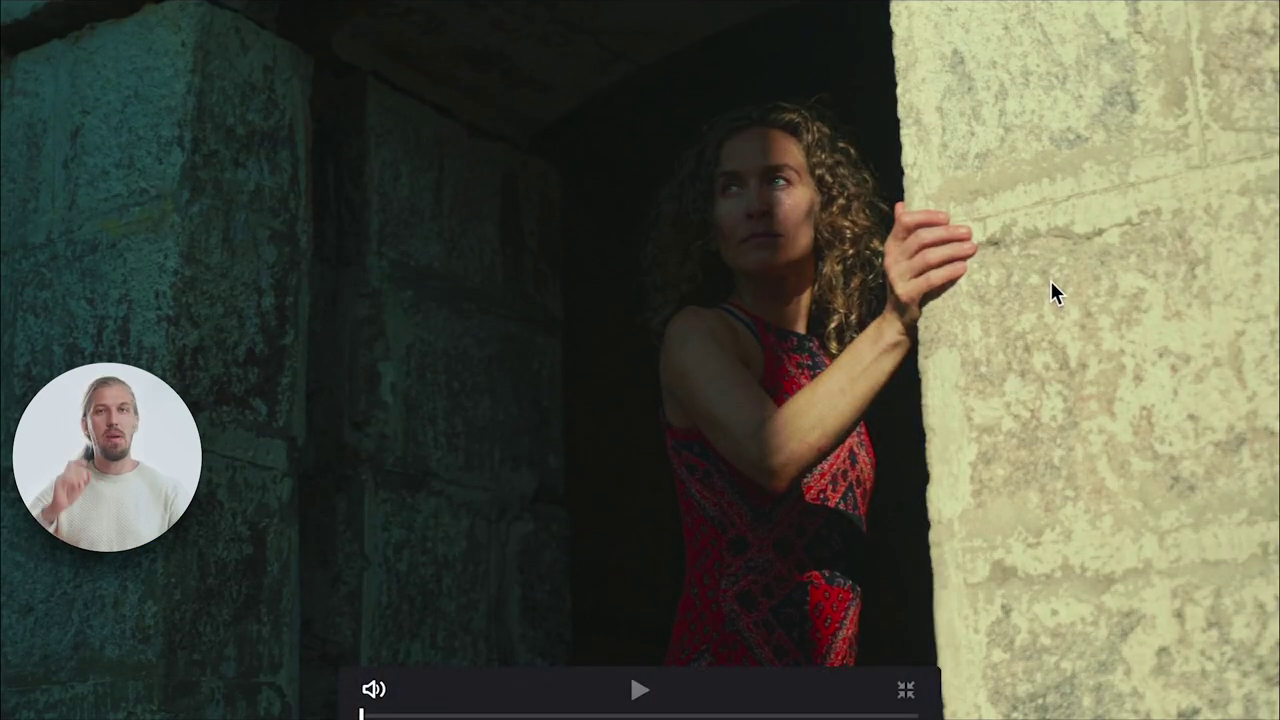
pyautogui.press('super+d')
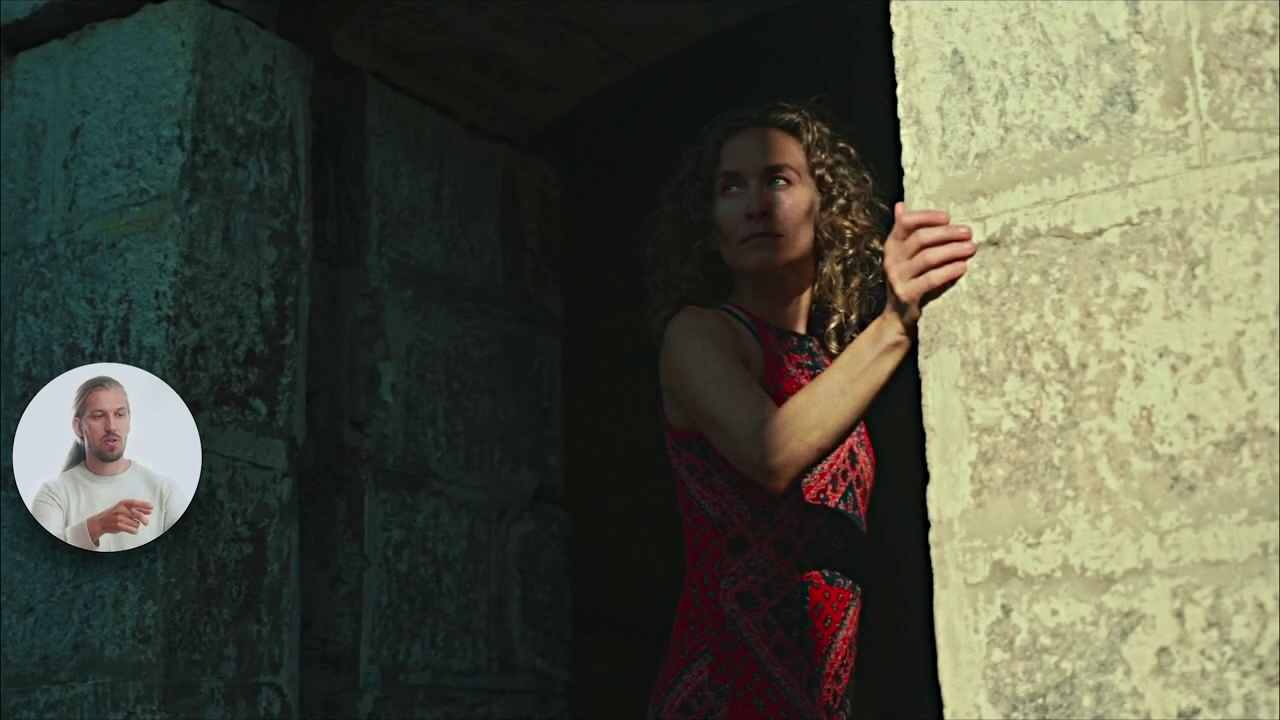
pyautogui.press('Escape')
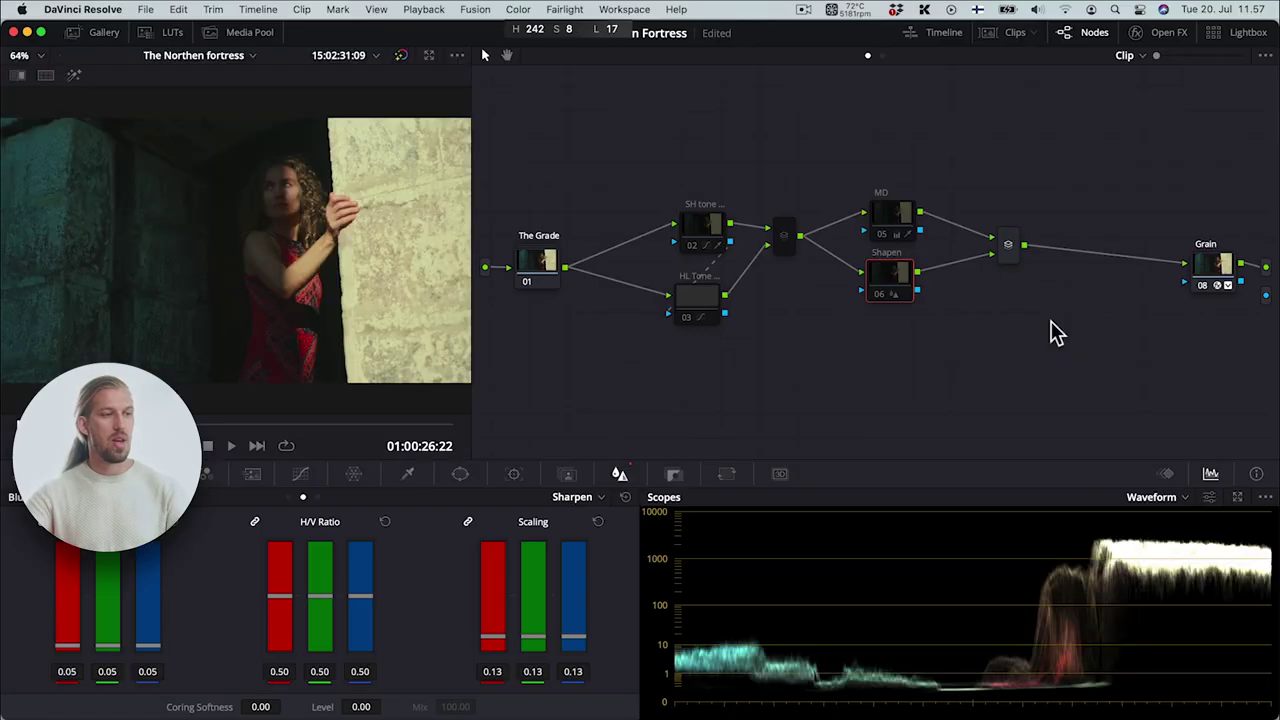
# Link the MD node's skin-excluding key to the Shapen node, and show Shapen's matte in black and white with both nodes enabled.
pyautogui.click(882, 212)
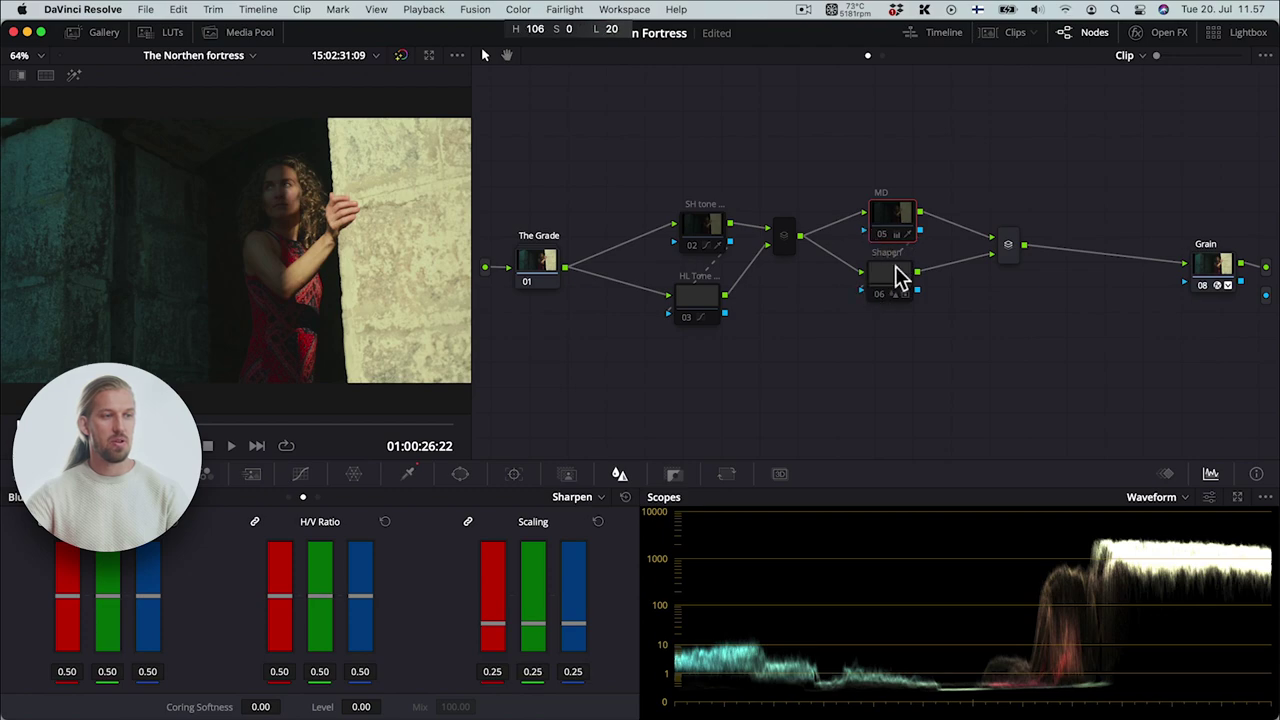
pyautogui.moveTo(897, 277); pyautogui.dragTo(910, 287)
pyautogui.hotkey('shift', 'h')
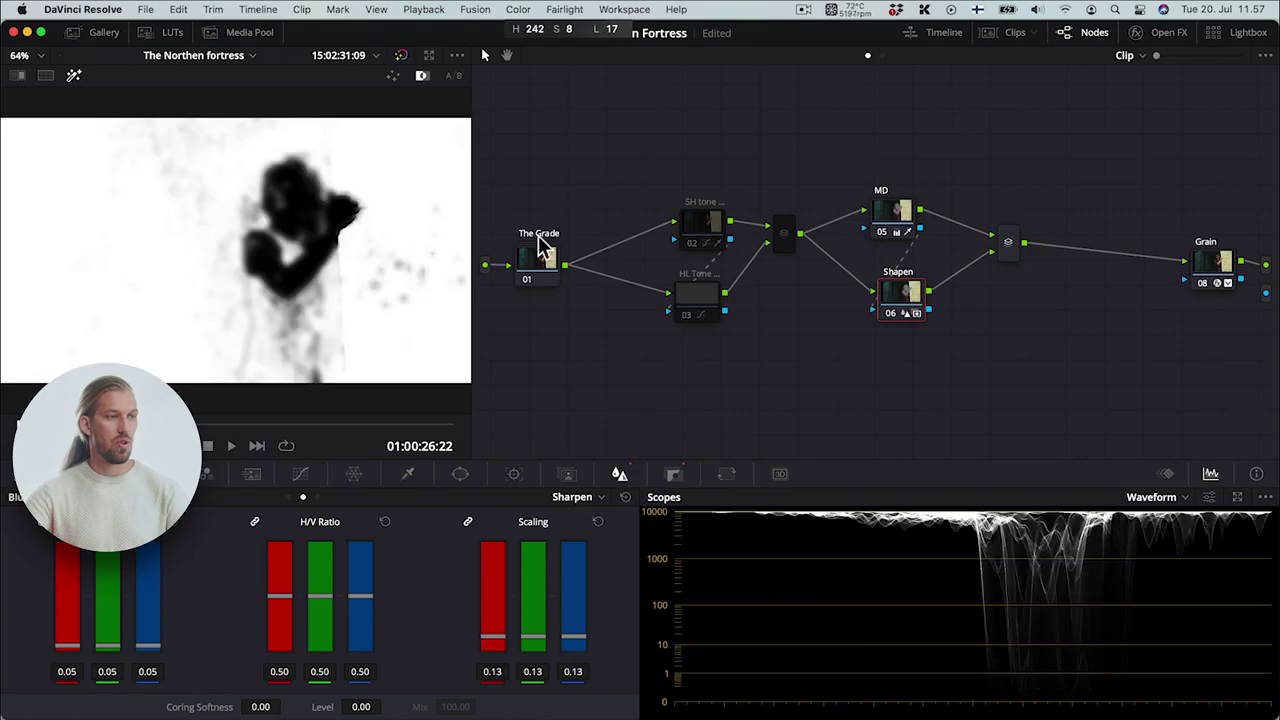